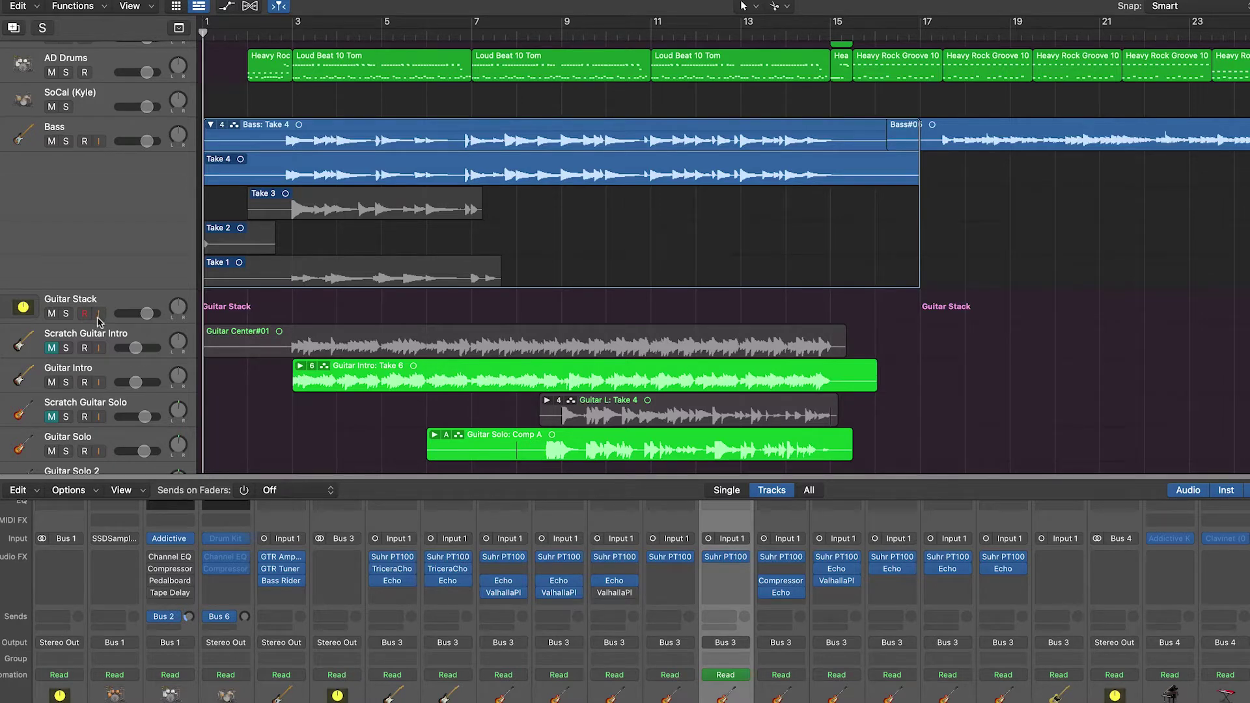
- Collapse the Bass track's take folder
{"action": "left_click", "coordinate": [210, 124]}
{"action": "scroll", "coordinate": [222, 141], "scroll_direction": "up", "scroll_amount": 3}
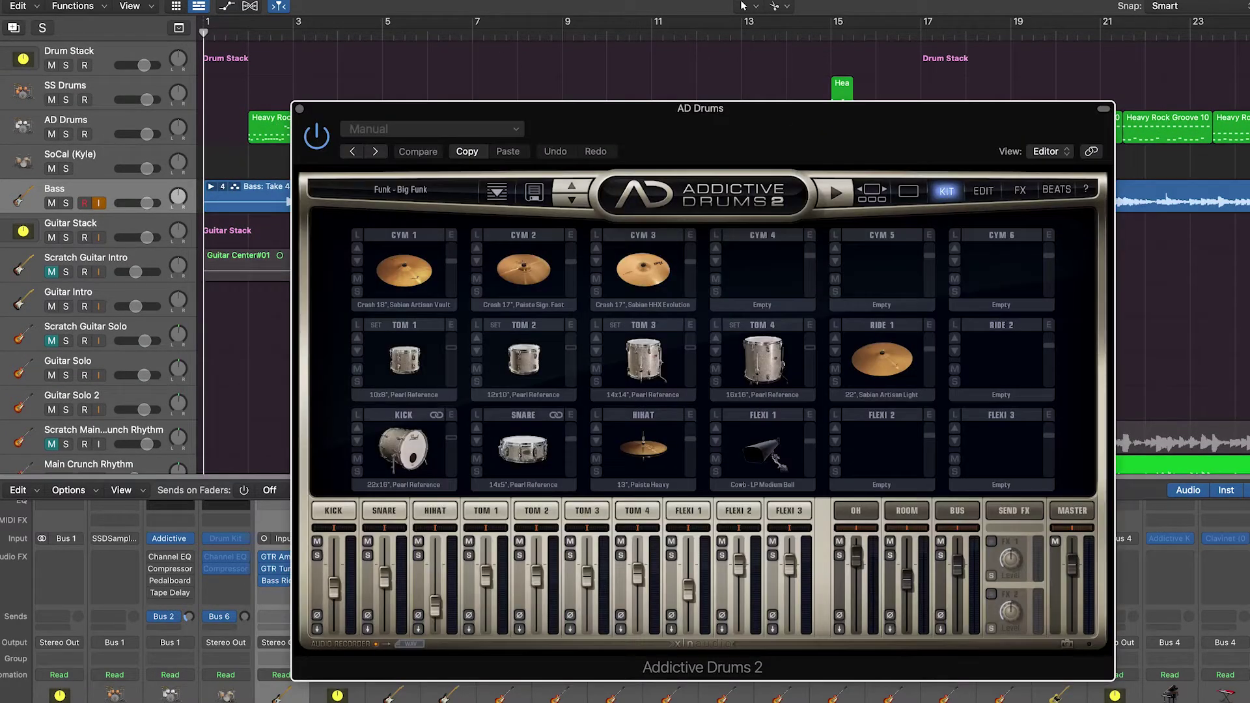
- Play the song and look through the Beats, Edit and Kit pages of the AD Drums instrument
{"action": "key", "text": "space"}
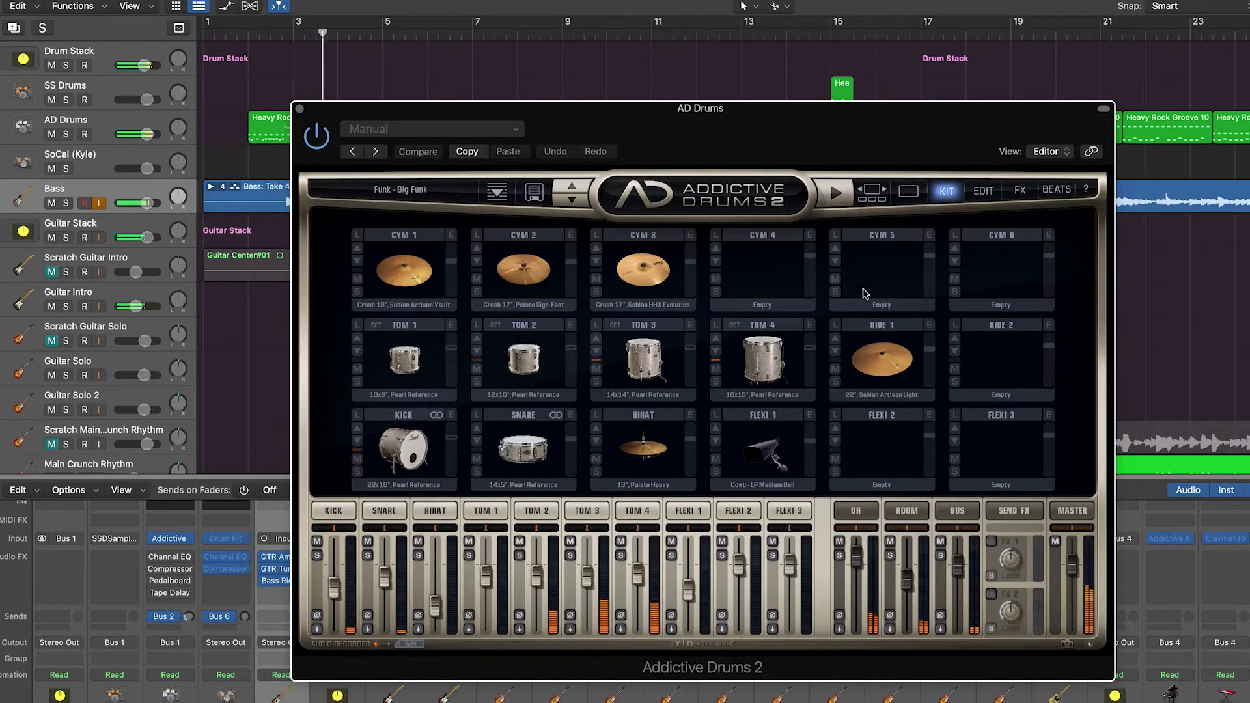
{"action": "left_click", "coordinate": [1056, 189]}
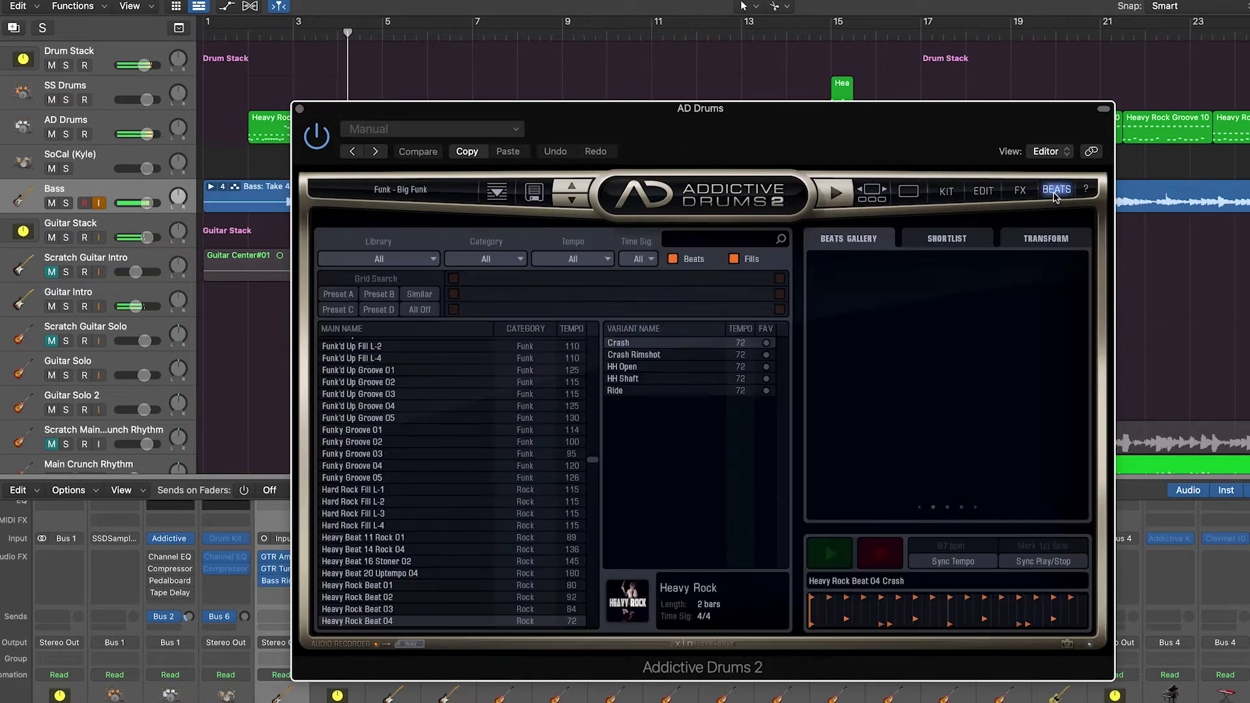
{"action": "left_click", "coordinate": [983, 191]}
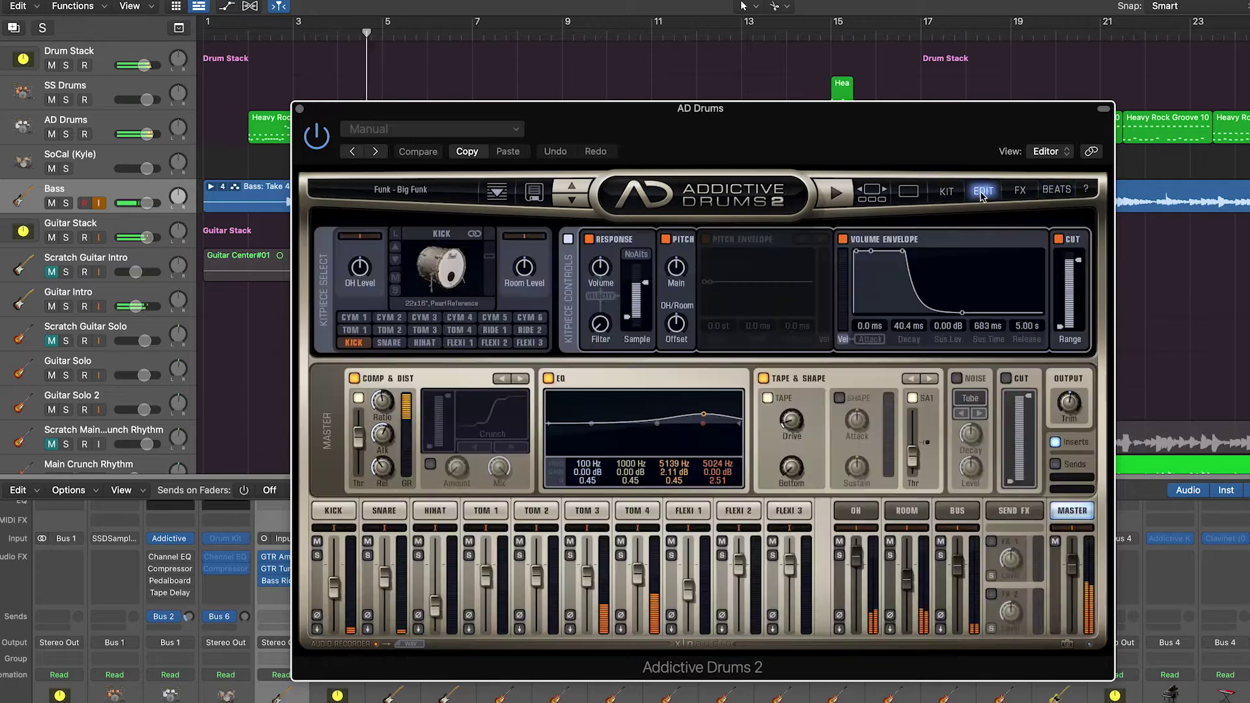
{"action": "left_click", "coordinate": [944, 193]}
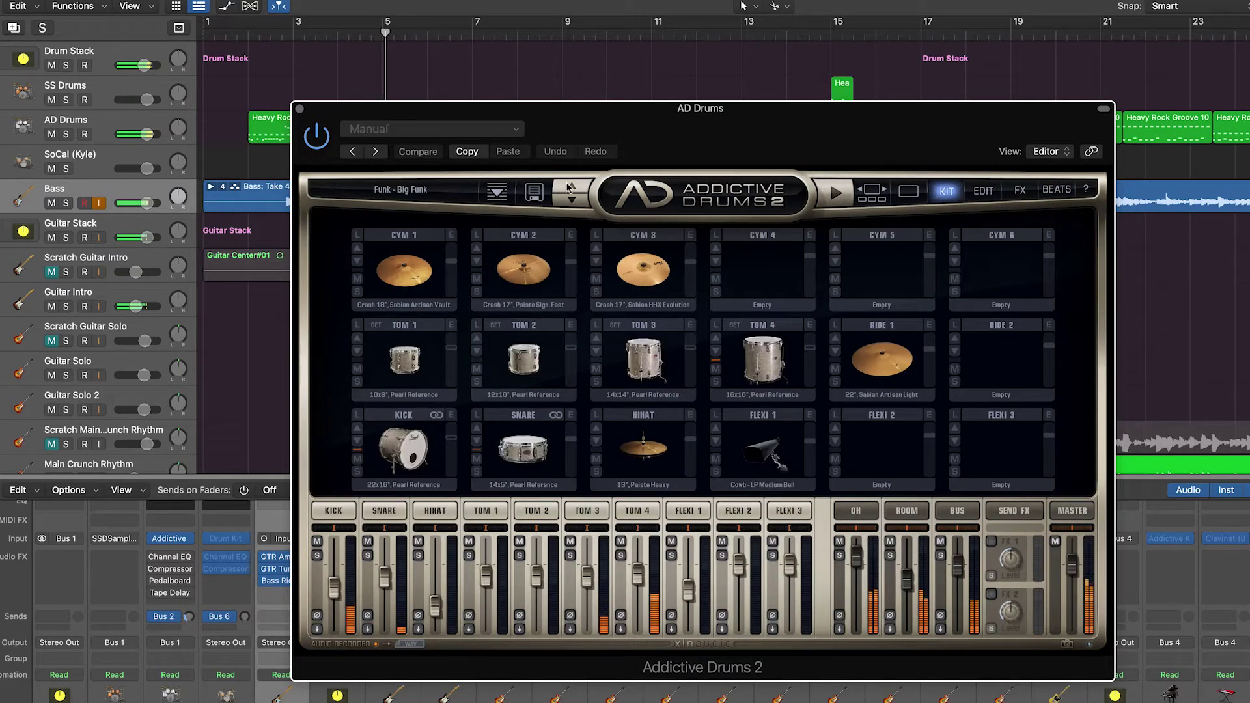
{"action": "left_click", "coordinate": [298, 107]}
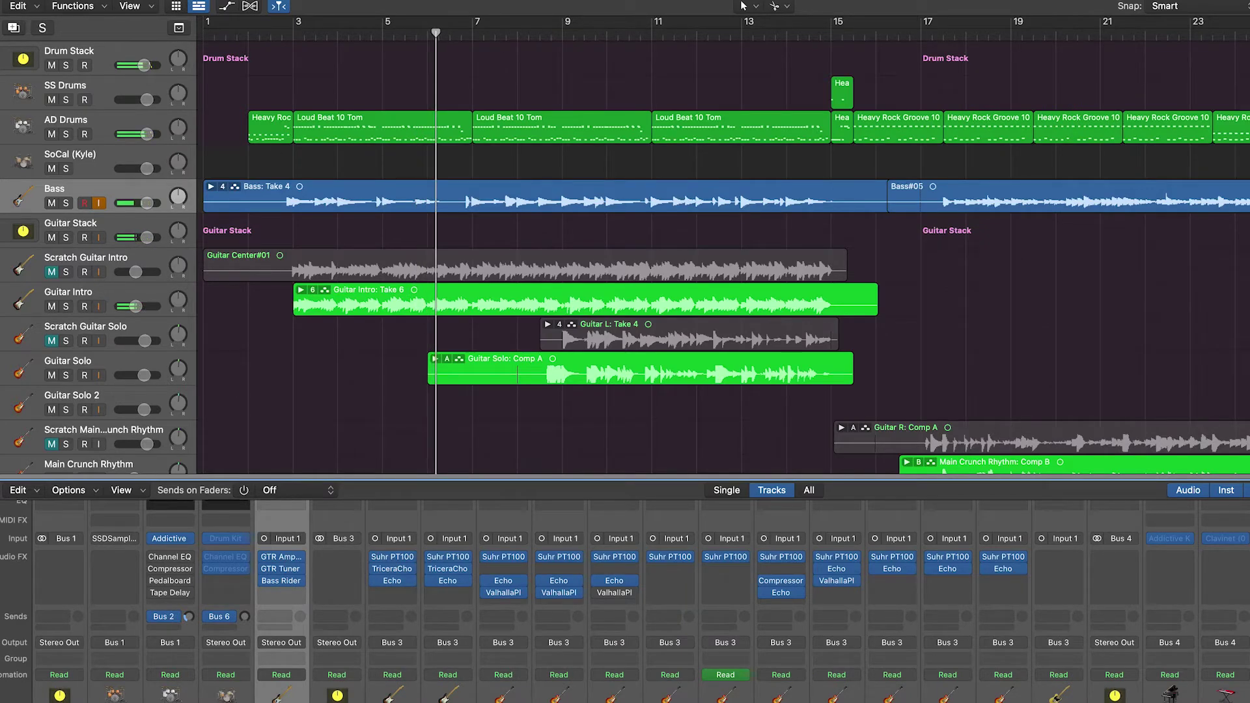
- Inspect the GTR Amp settings on the Bass channel
{"action": "left_click", "coordinate": [285, 559]}
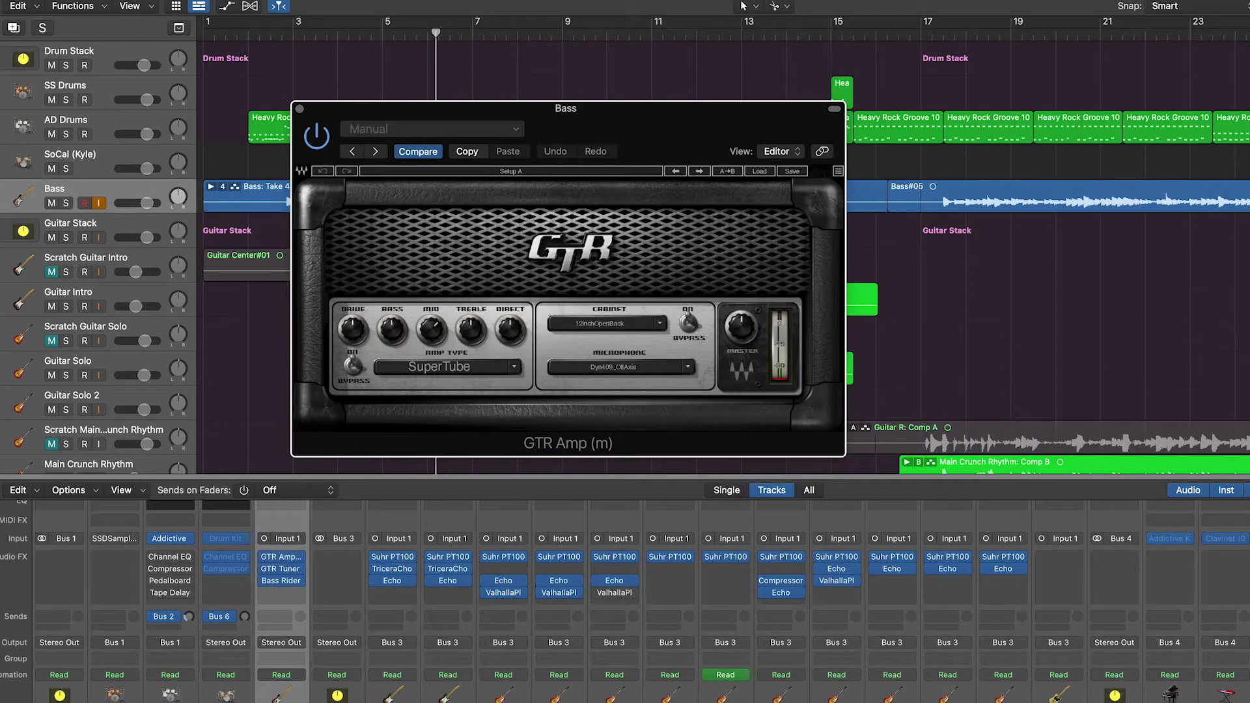
{"action": "left_click", "coordinate": [300, 110]}
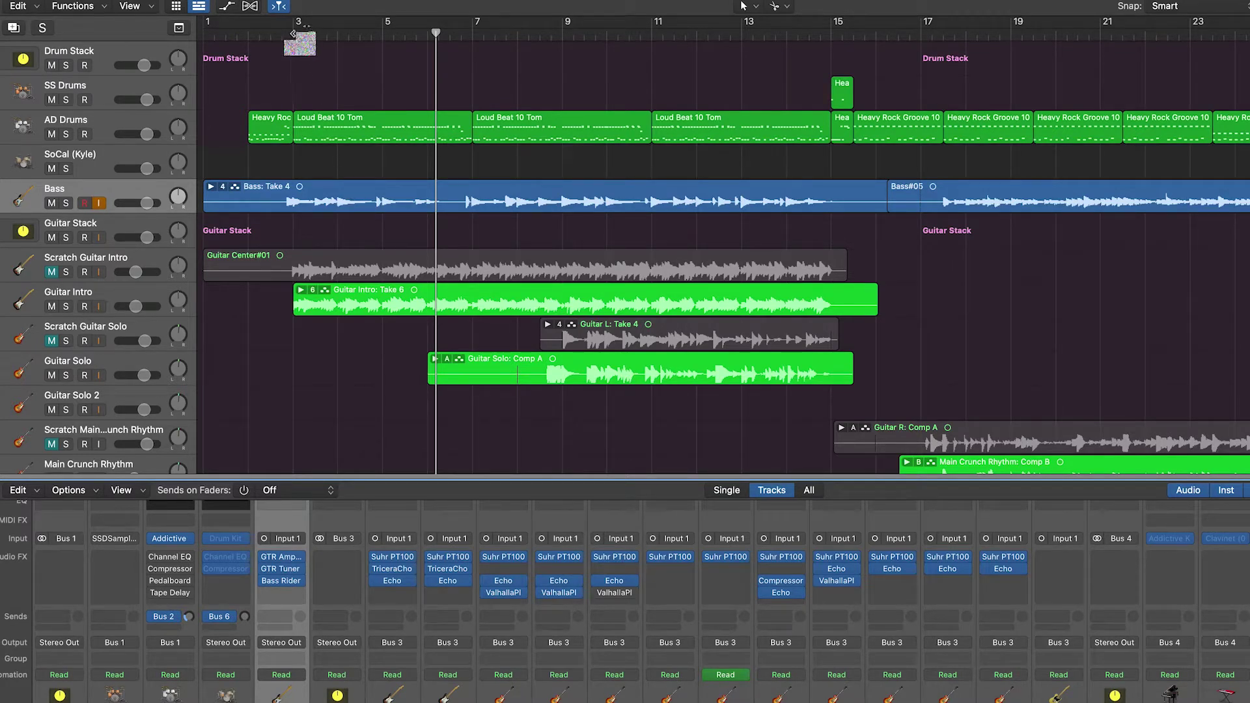
- Set a cycle range from bar 3 to about bar 8.5 and play it with the Guitar Intro track selected
{"action": "left_click_drag", "start_coordinate": [294, 26], "coordinate": [540, 42]}
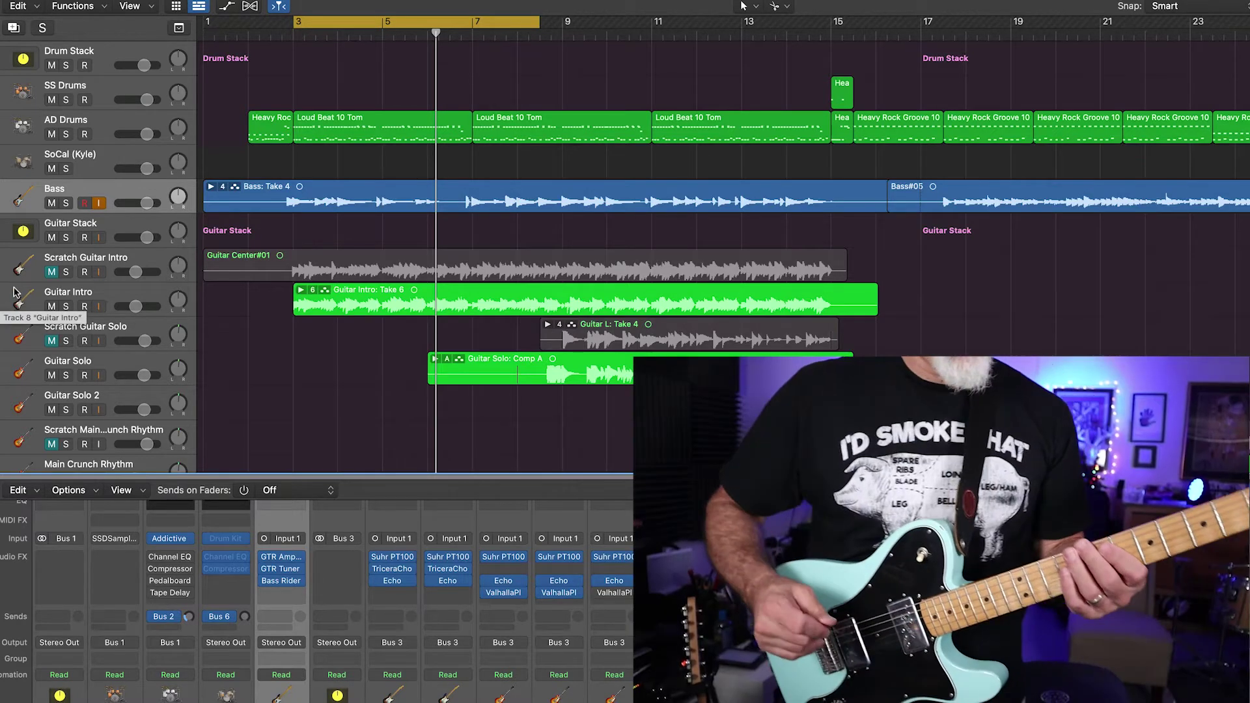
{"action": "left_click", "coordinate": [8, 293]}
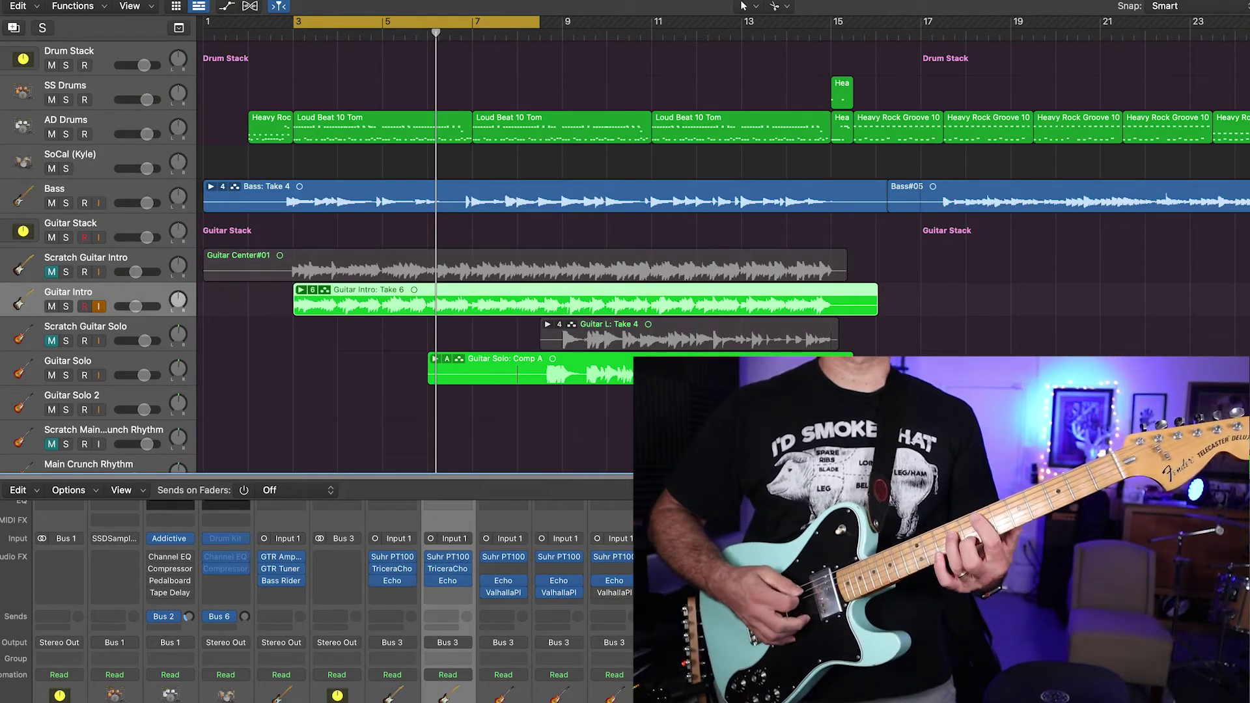
{"action": "key", "text": "space"}
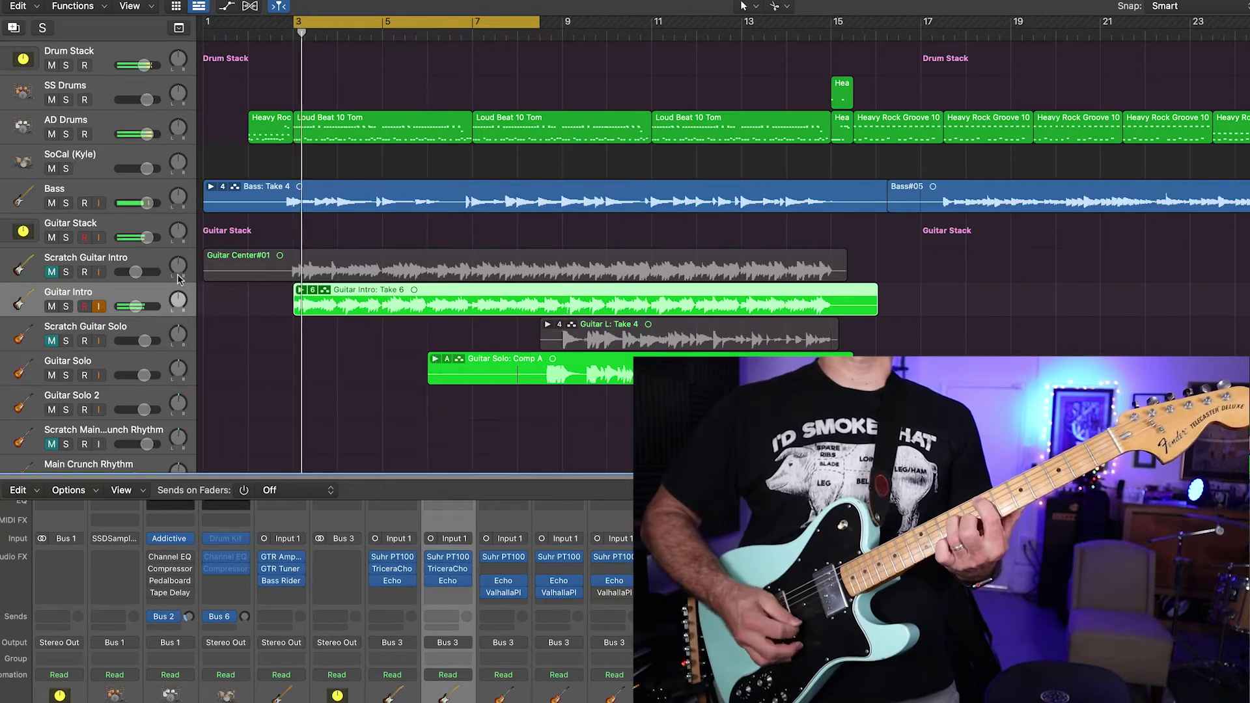
- Solo the Guitar Intro track and bypass its TriceraChorus and Echo effects
{"action": "left_click", "coordinate": [66, 306]}
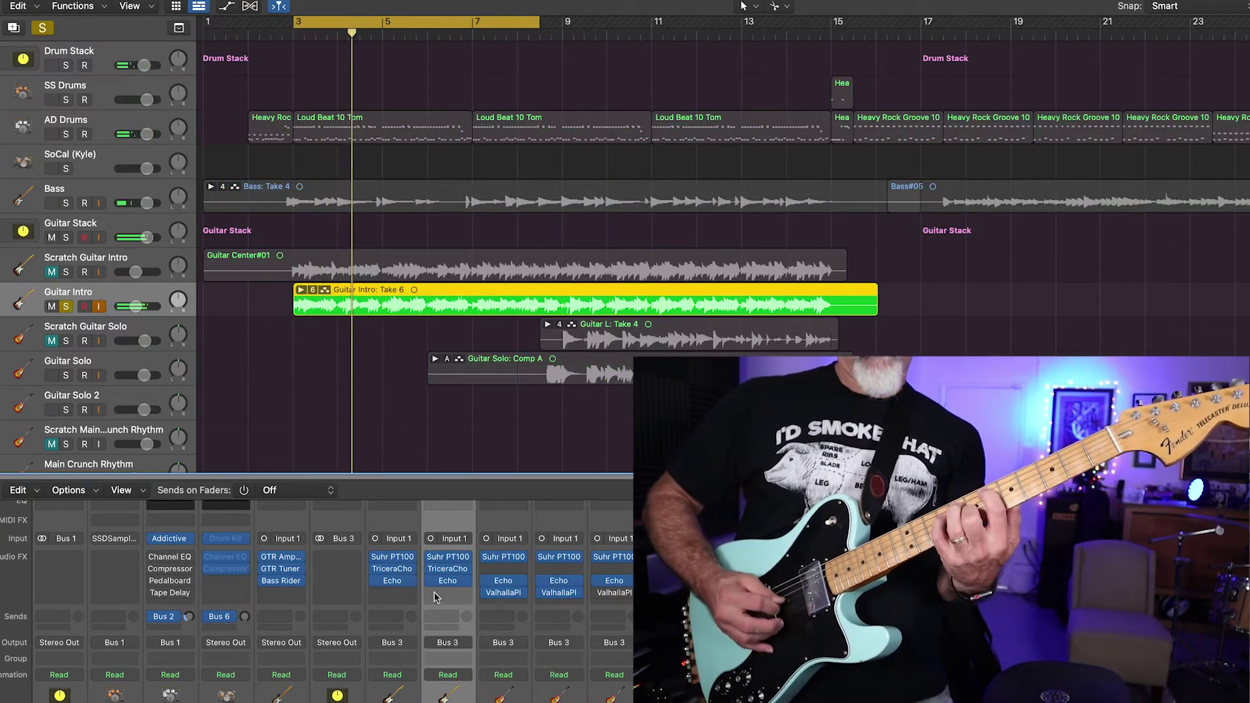
{"action": "left_click", "coordinate": [429, 570]}
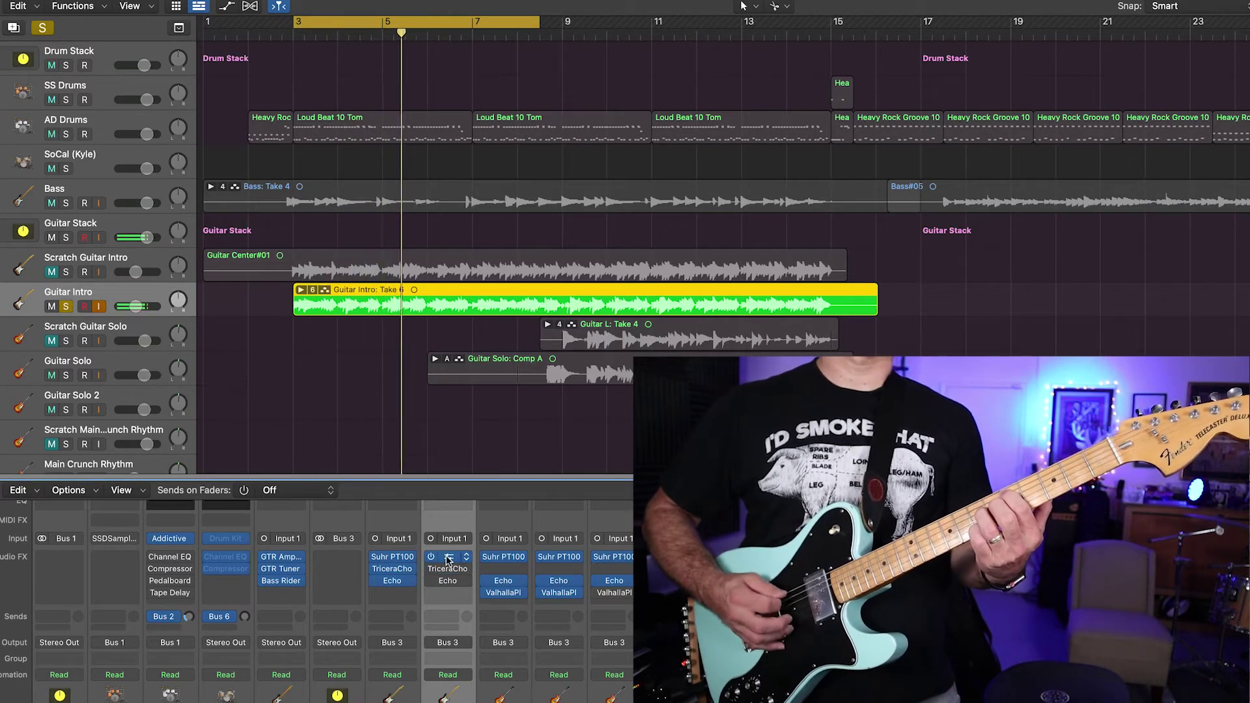
- Open the Guitar Intro track's Suhr PT100 amp, hide its FX Rack and play the looped section
{"action": "left_click", "coordinate": [448, 557]}
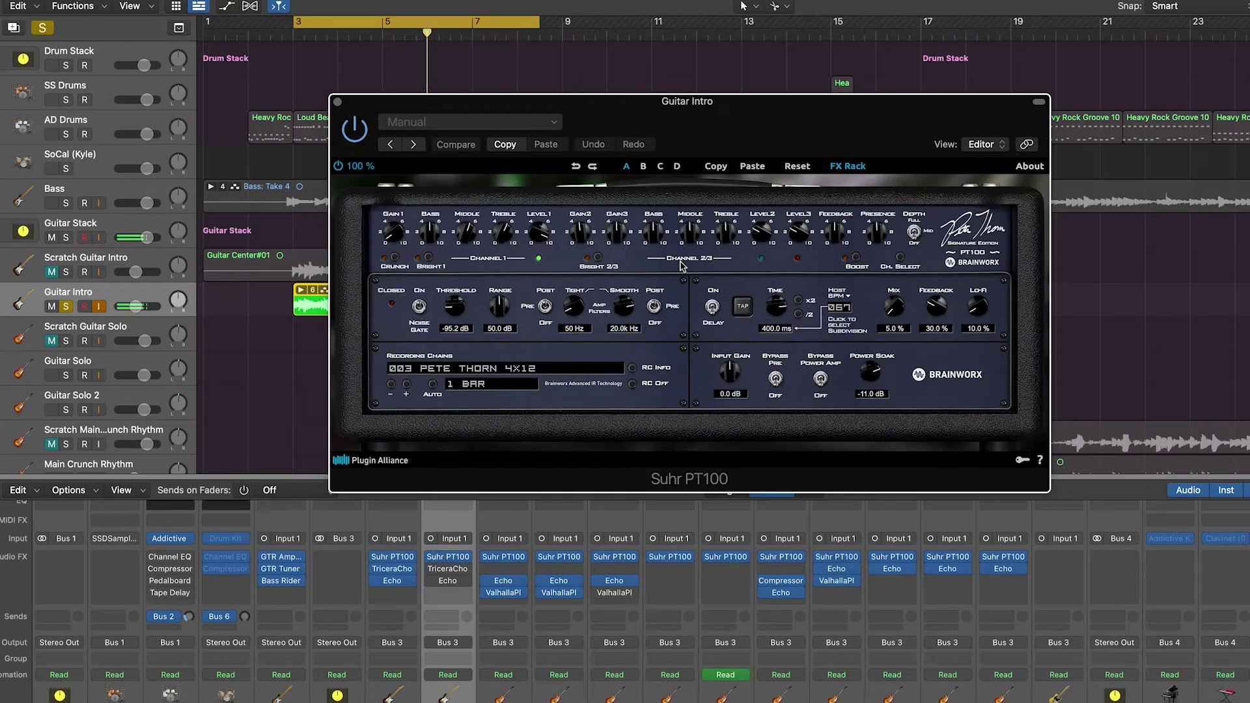
{"action": "left_click", "coordinate": [834, 167]}
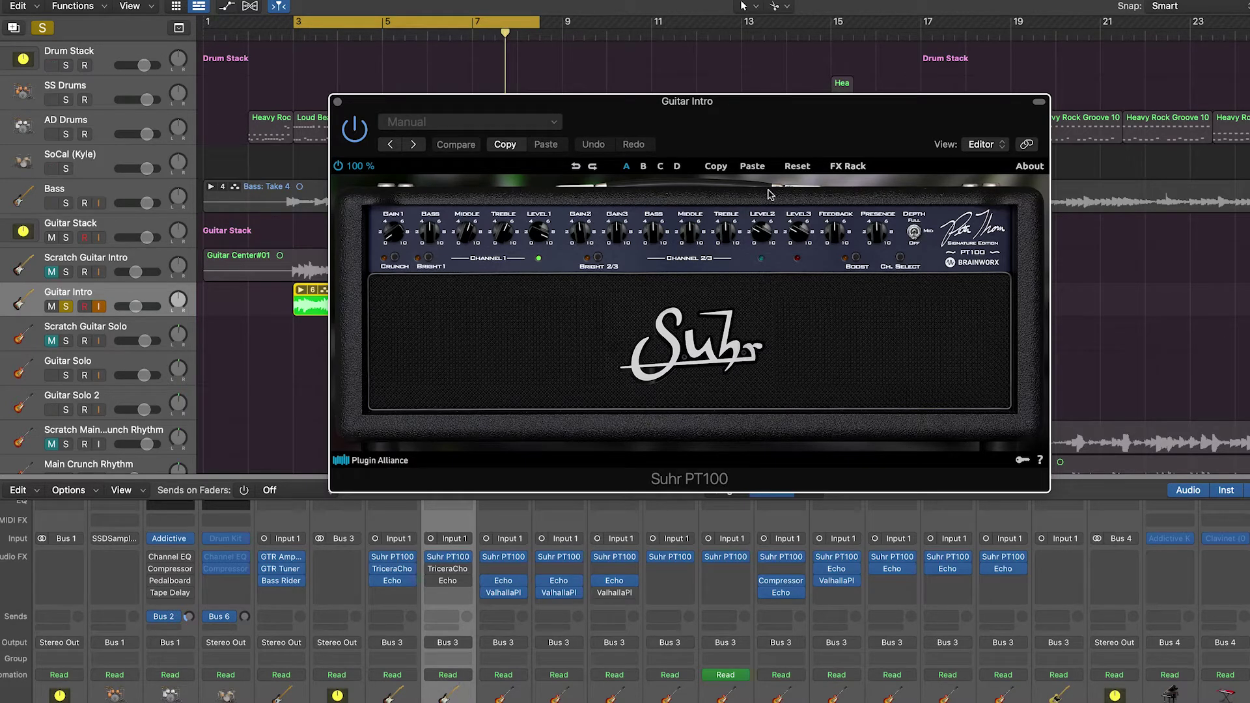
{"action": "key", "text": "space"}
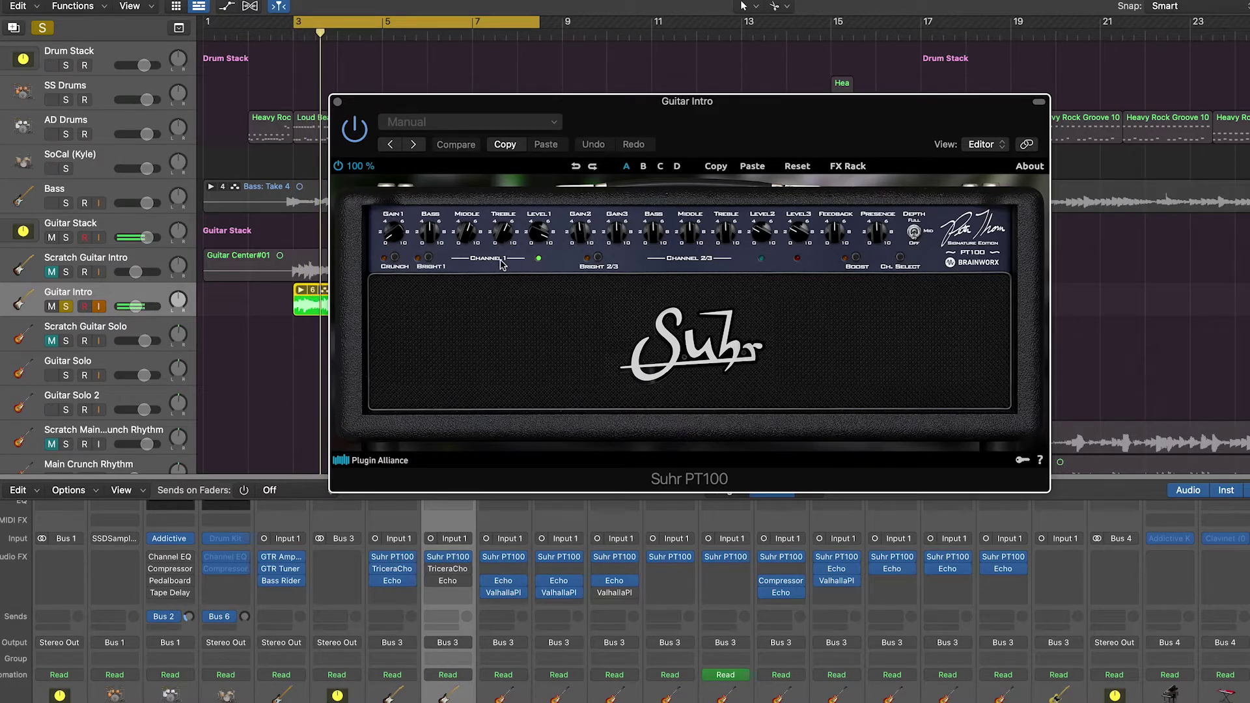
- Try the Bright 1 and Crunch switches and the Gain 1 knob on the Suhr PT100's channel 1
{"action": "left_click", "coordinate": [429, 260]}
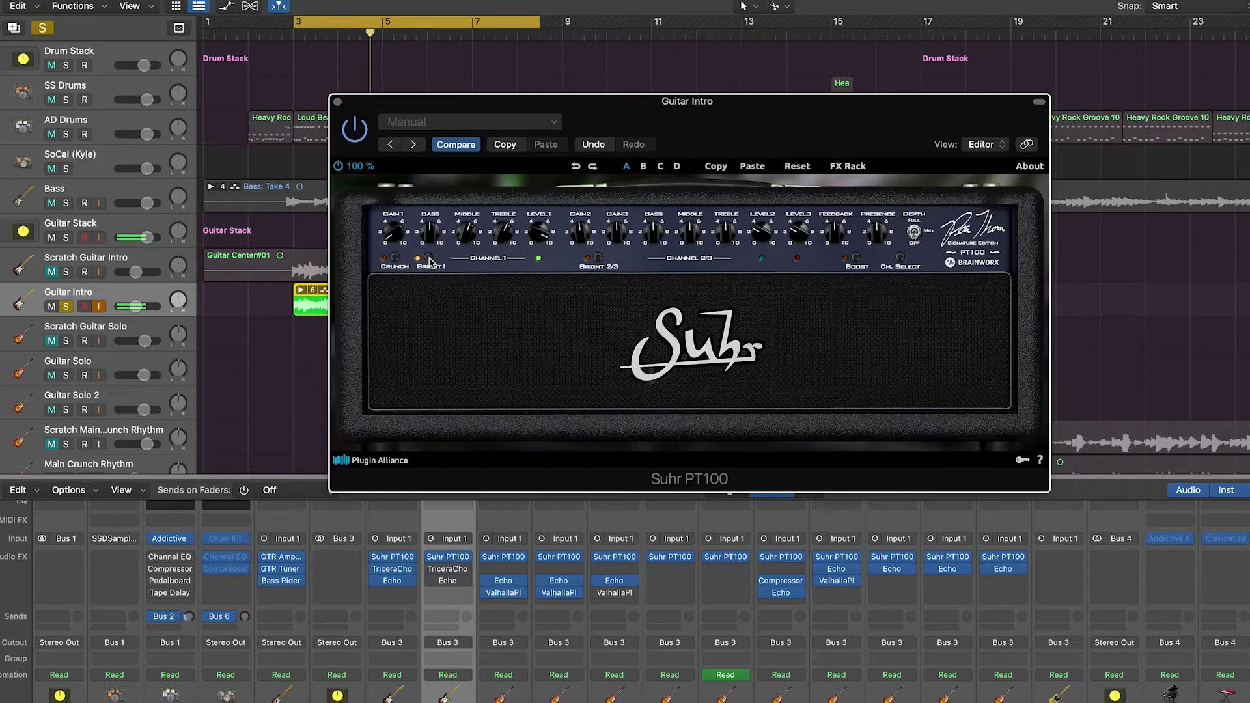
{"action": "left_click", "coordinate": [394, 258]}
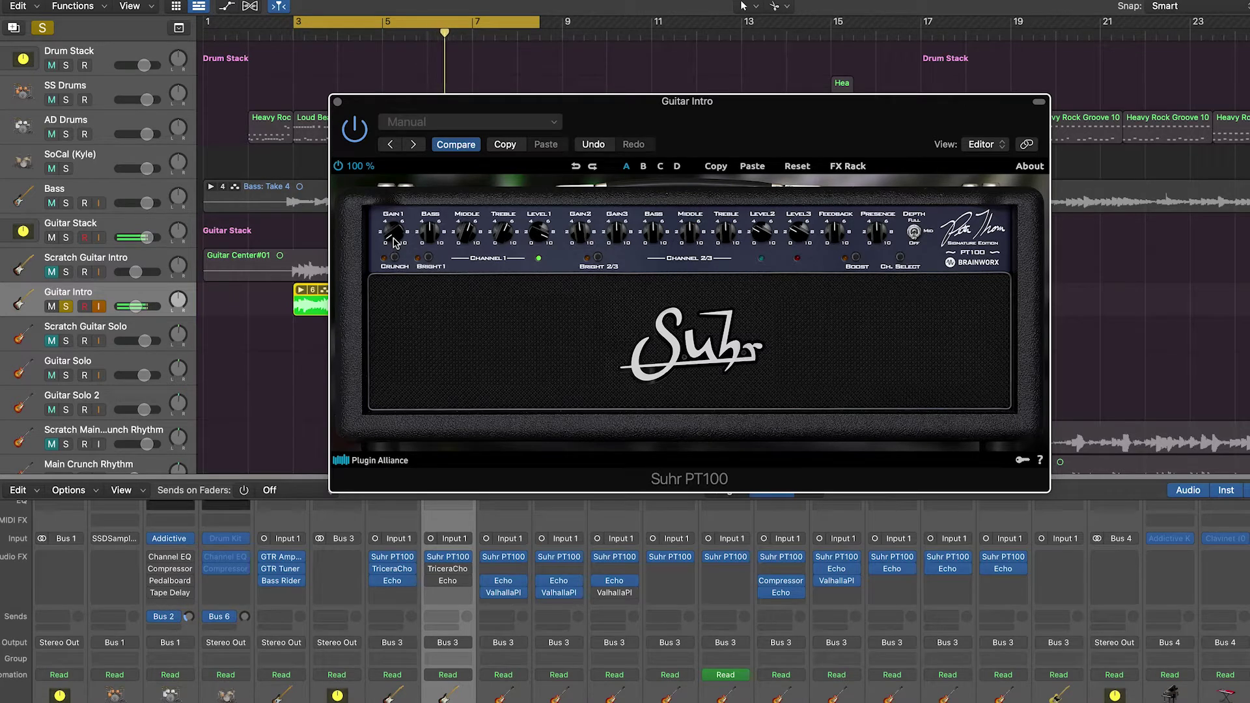
{"action": "mouse_move", "coordinate": [393, 234]}
{"action": "left_mouse_down"}
{"action": "mouse_move", "coordinate": [400, 159]}
{"action": "mouse_move", "coordinate": [396, 244]}
{"action": "left_mouse_up"}
- Show the Suhr PT100's FX Rack and the equipment info of its recording chain
{"action": "left_click", "coordinate": [850, 166]}
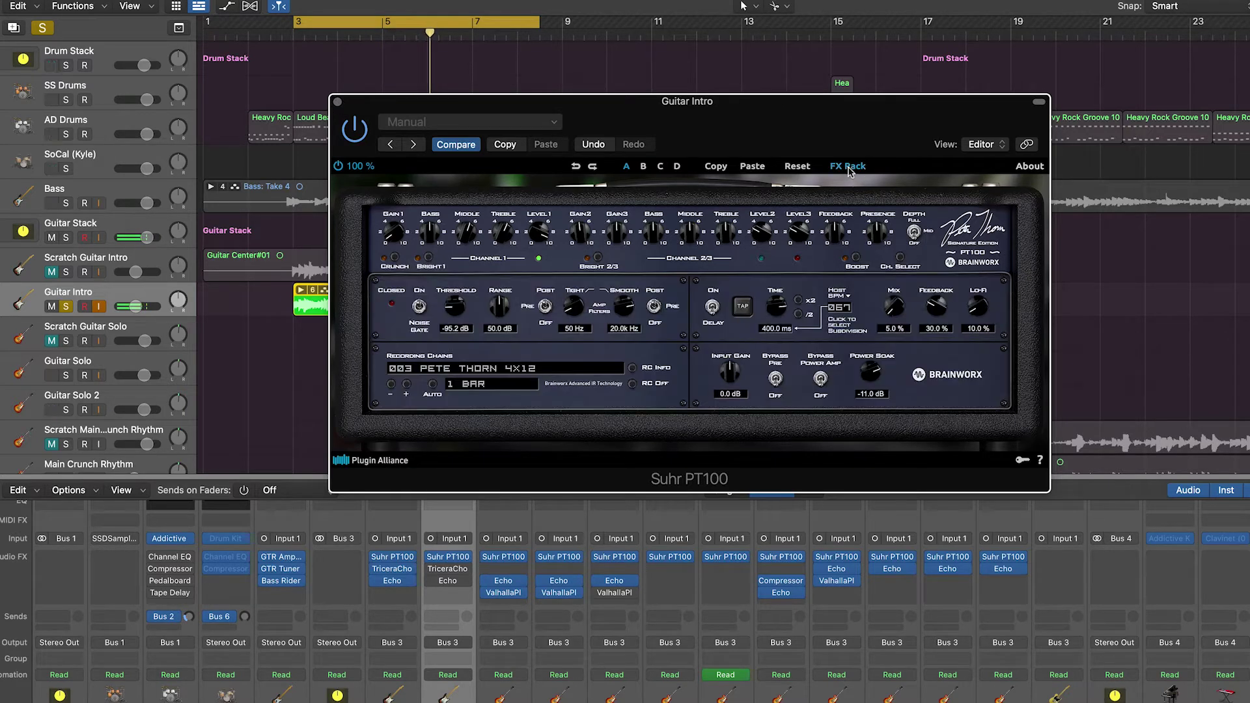
{"action": "left_click", "coordinate": [632, 369]}
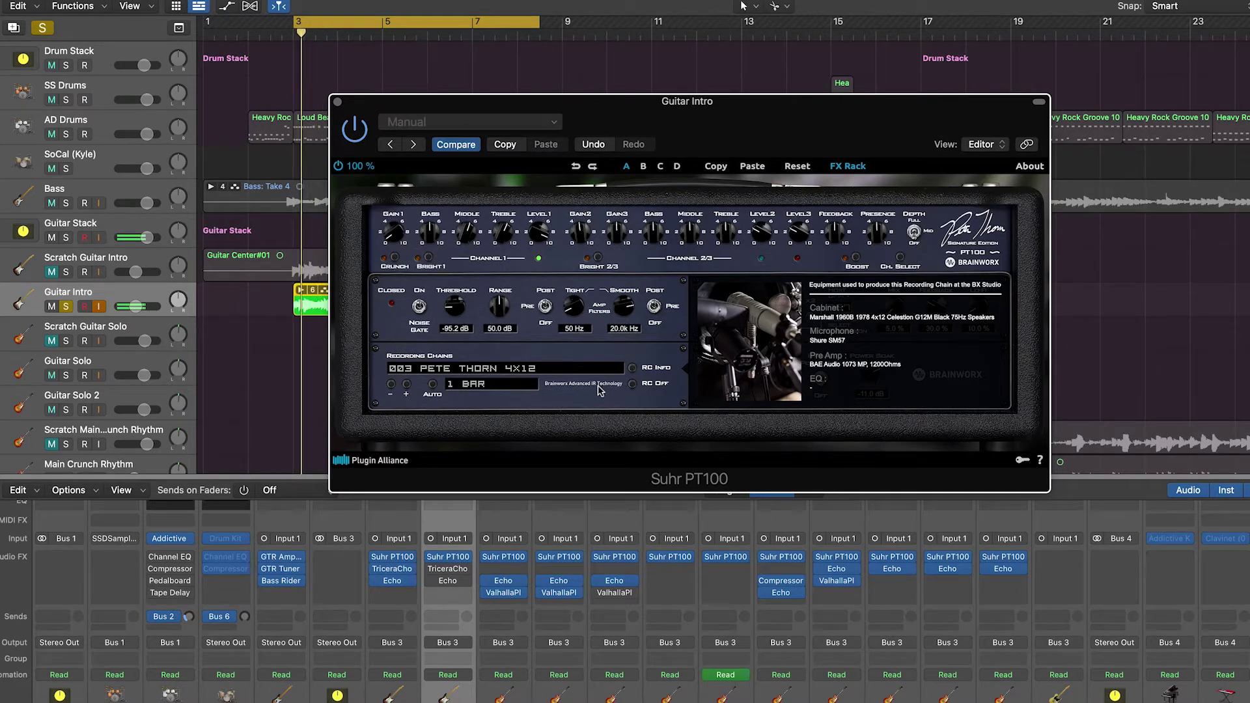
- Audition the Pete Thorn 4x12 recording chains from 001 through 008 during loop playback
{"action": "left_click", "coordinate": [589, 372]}
{"action": "left_click", "coordinate": [502, 377]}
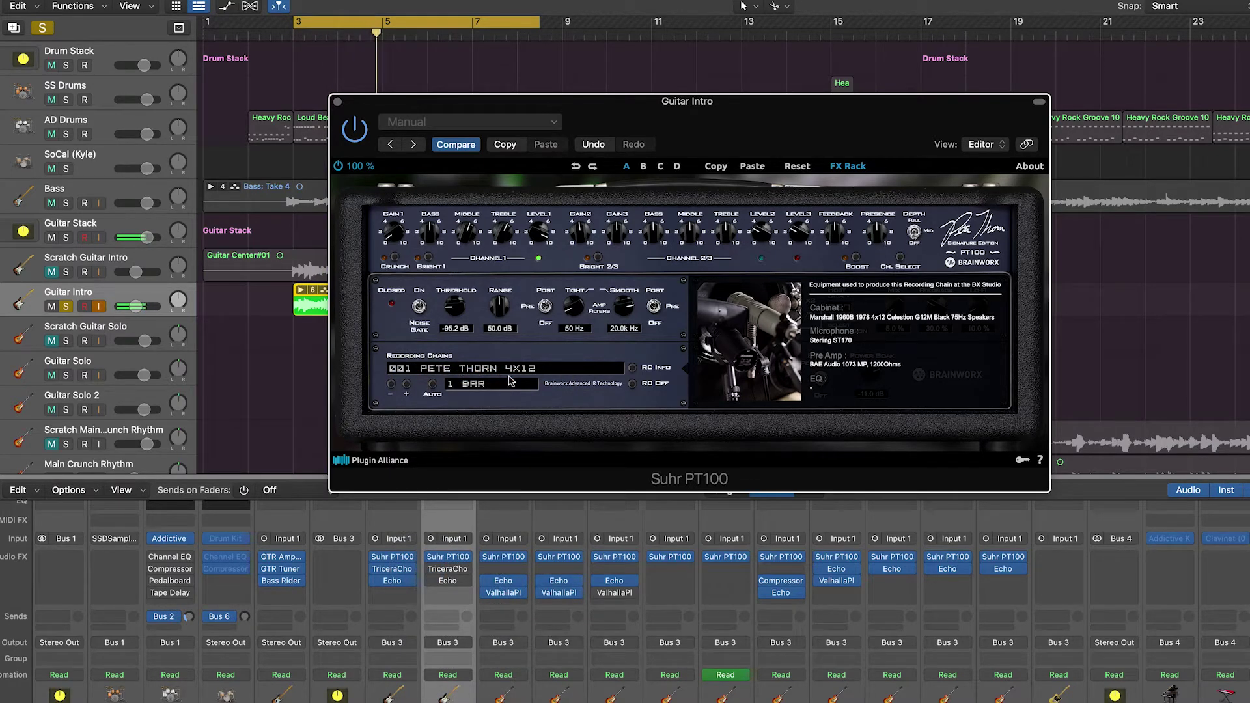
{"action": "left_click", "coordinate": [551, 372]}
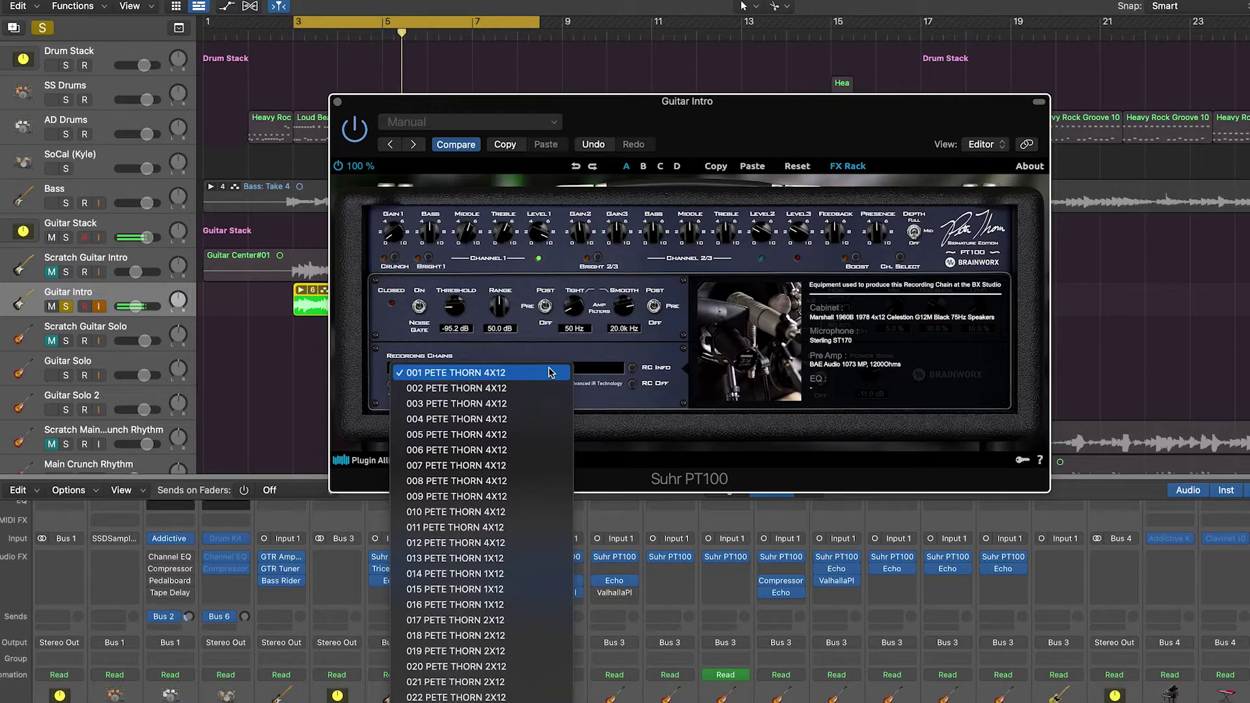
{"action": "left_click", "coordinate": [551, 372]}
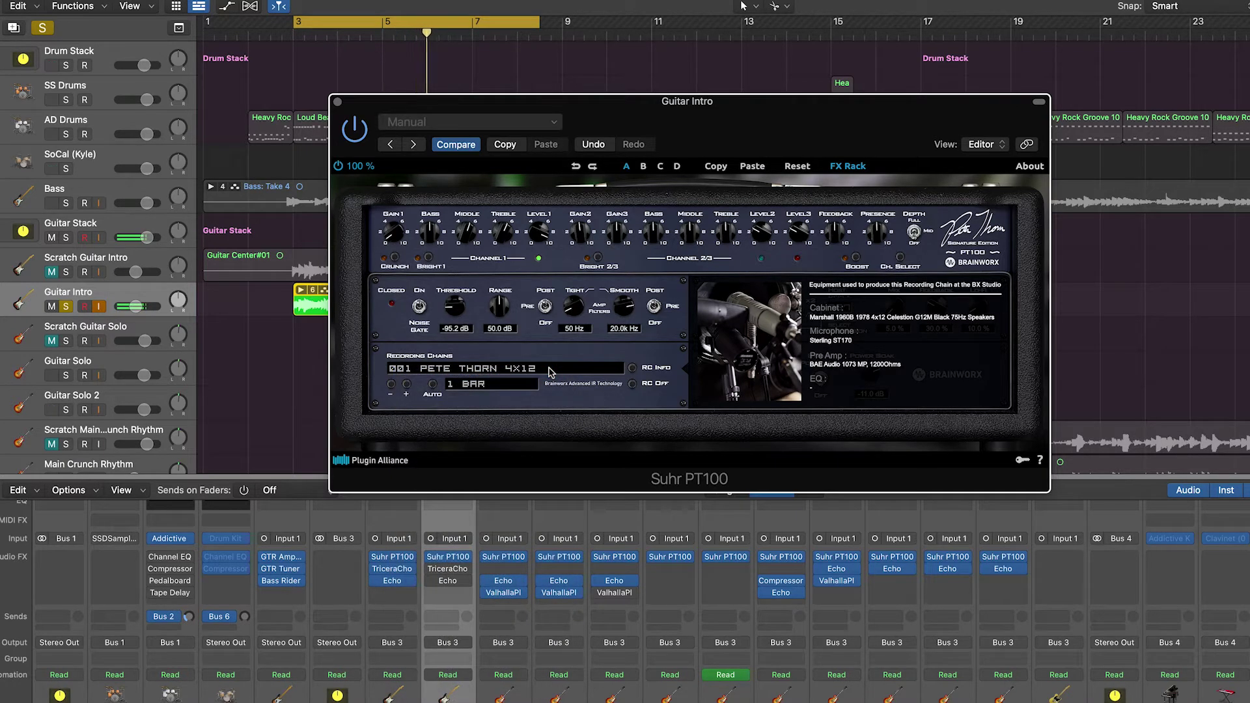
{"action": "scroll", "coordinate": [551, 372], "scroll_direction": "up", "scroll_amount": 1}
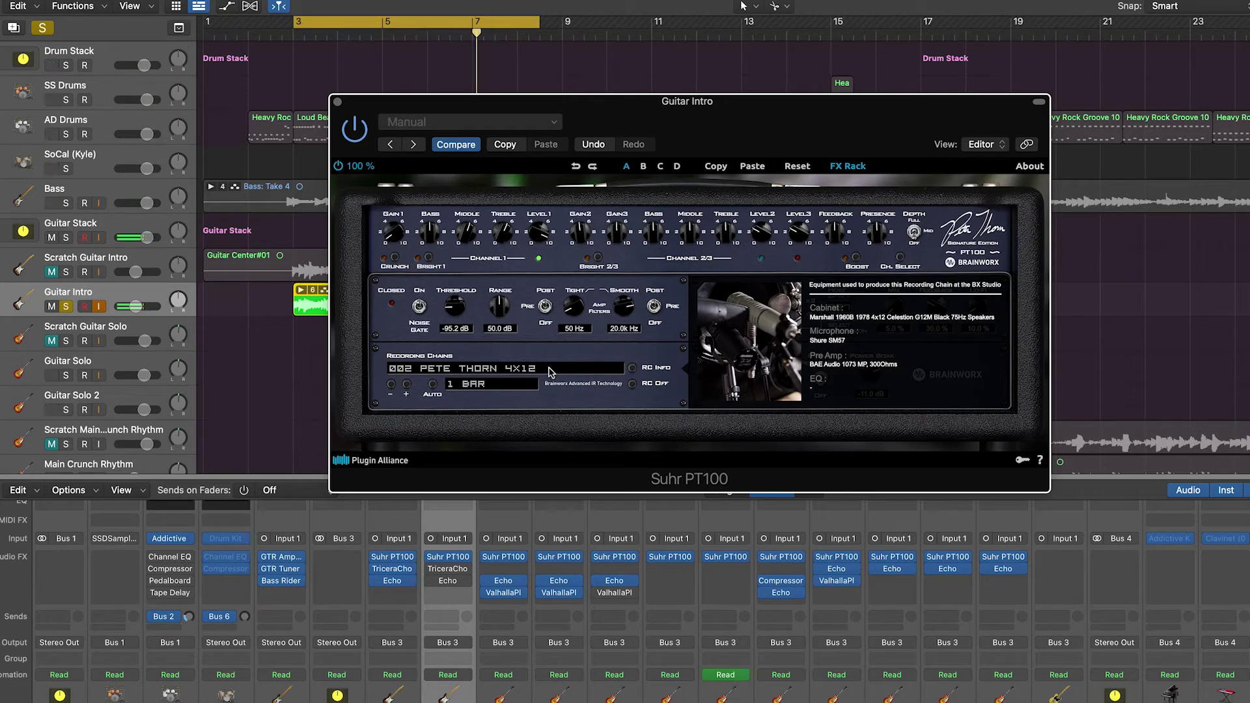
{"action": "scroll", "coordinate": [551, 372], "scroll_direction": "up", "scroll_amount": 1}
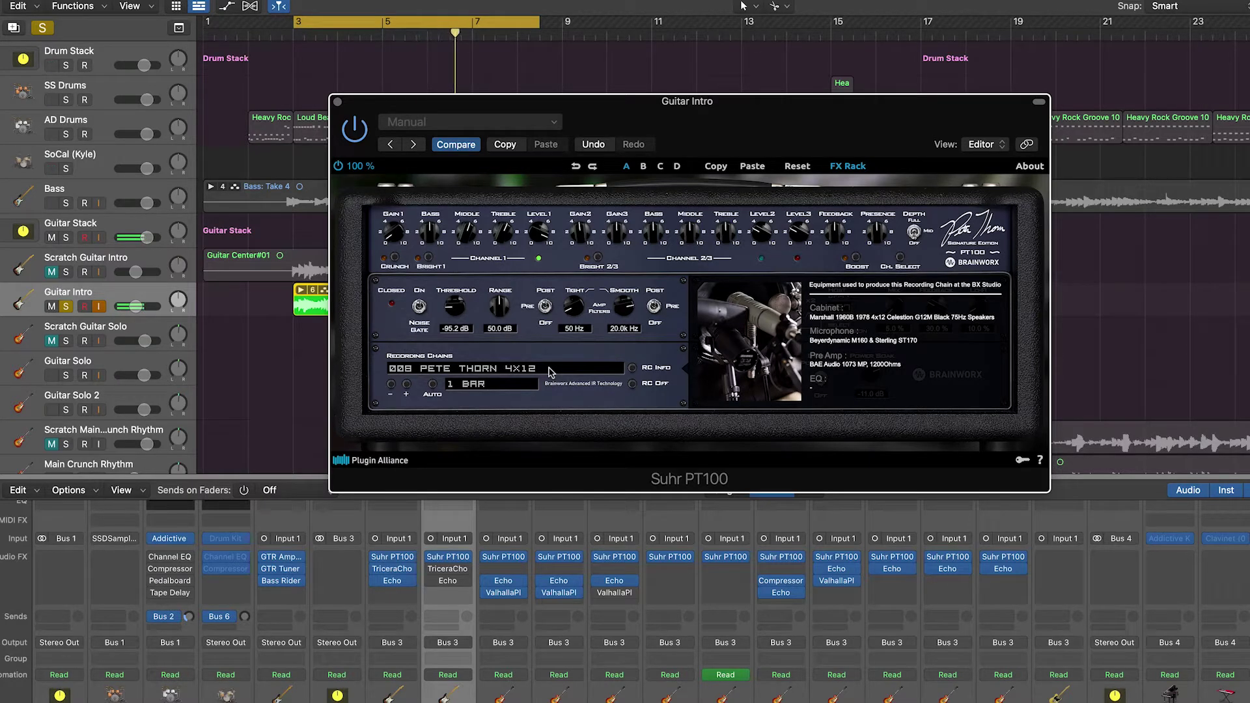
- Audition the Pete Thorn 1x12 and 2x12 recording chains up to 021
{"action": "left_click", "coordinate": [550, 370]}
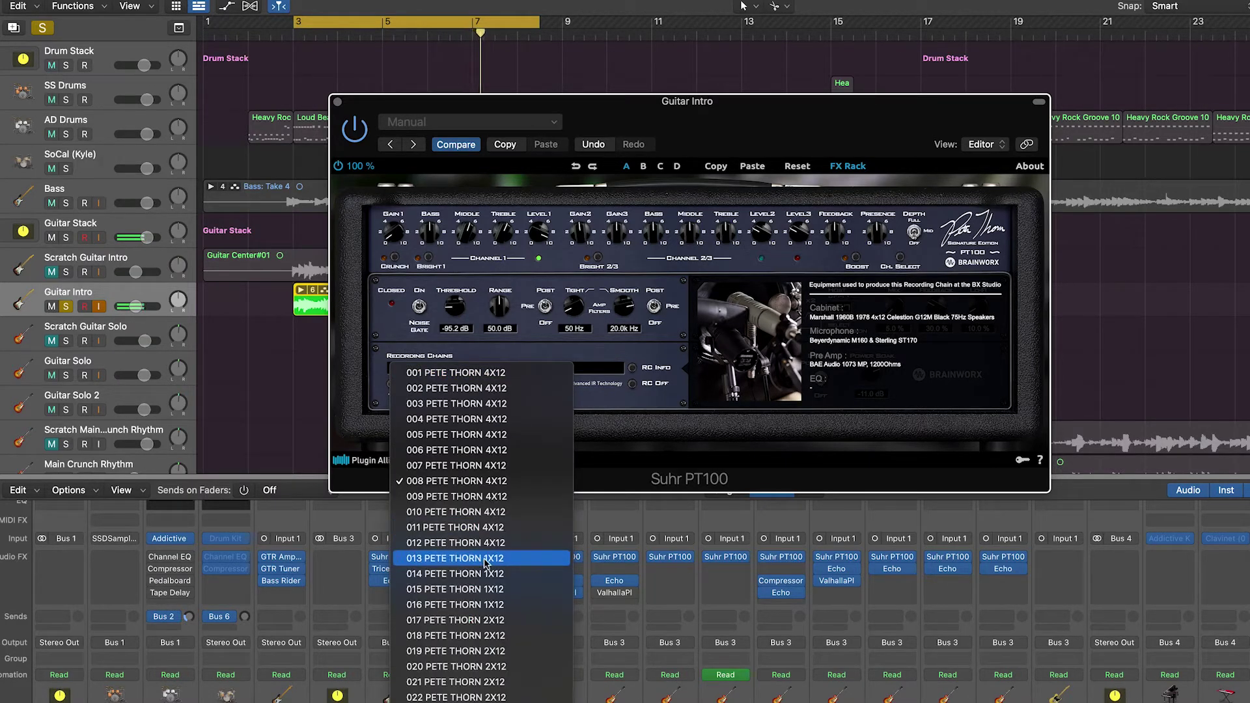
{"action": "scroll", "coordinate": [486, 563], "scroll_direction": "down", "scroll_amount": 5}
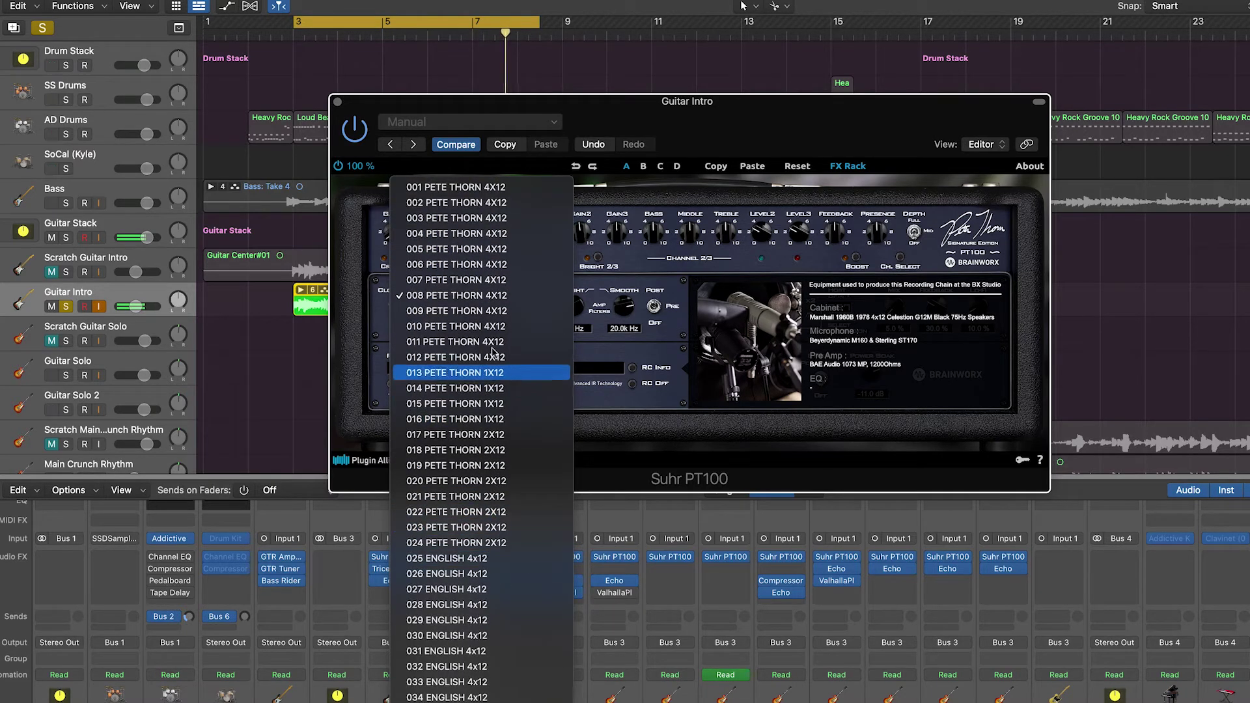
{"action": "left_click", "coordinate": [472, 388]}
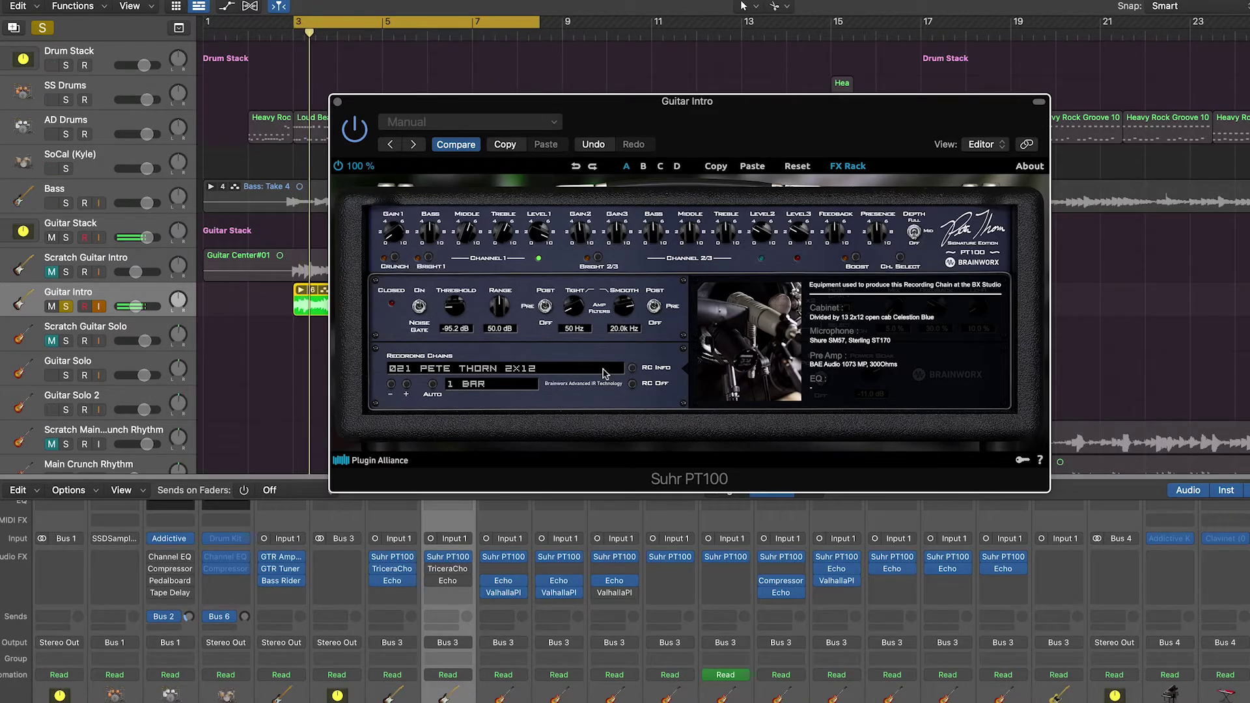
- Set the recording chain to 003 Pete Thorn 4x12, close the Suhr PT100 amp and play the loop
{"action": "left_click", "coordinate": [603, 373]}
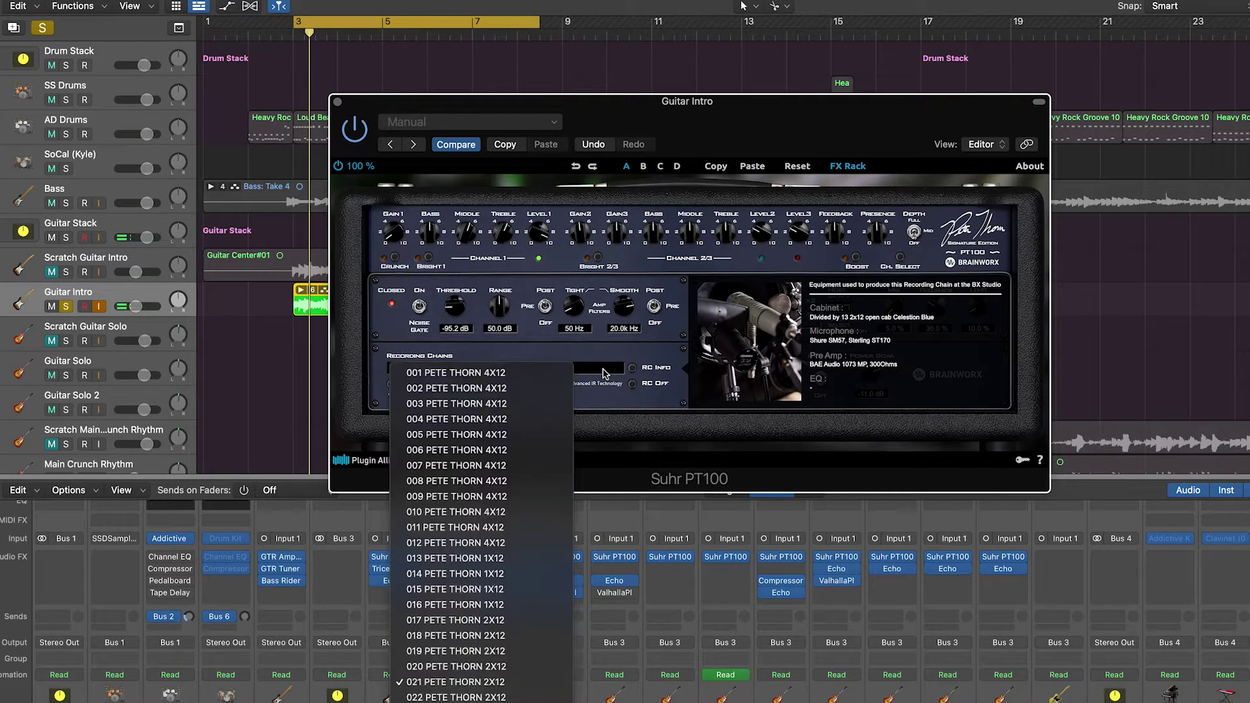
{"action": "left_click", "coordinate": [495, 403]}
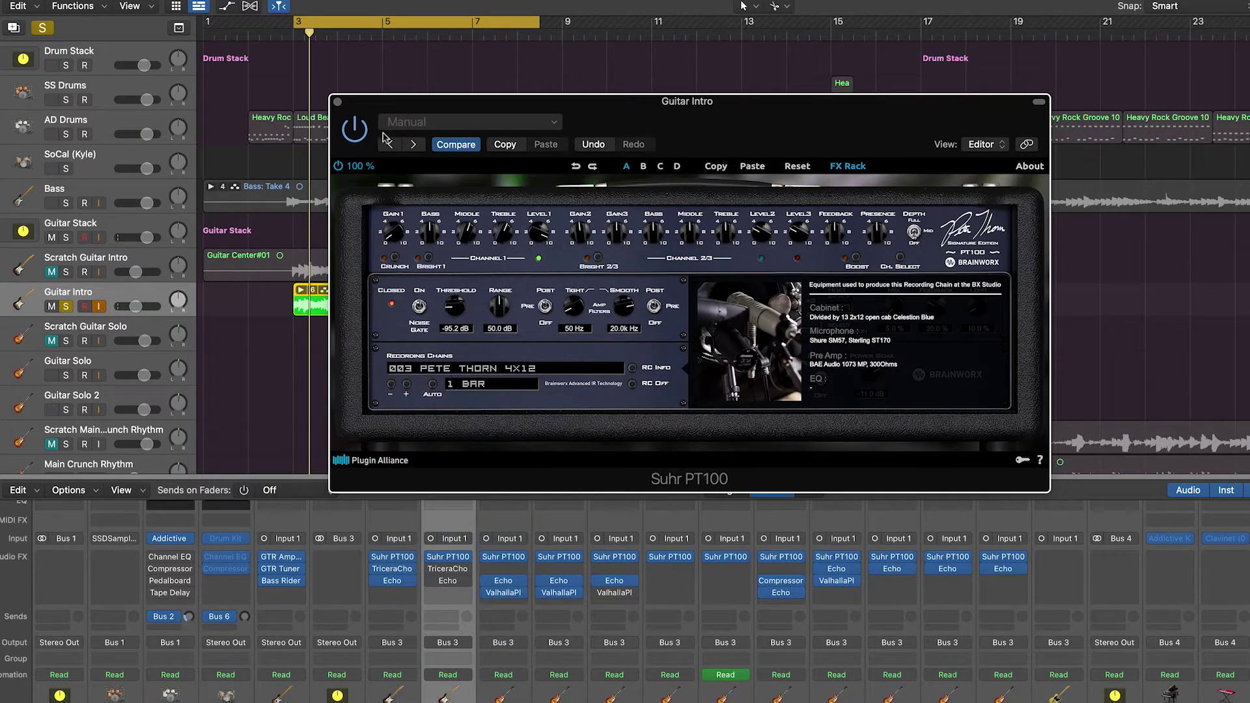
{"action": "left_click", "coordinate": [337, 102]}
{"action": "key", "text": "space"}
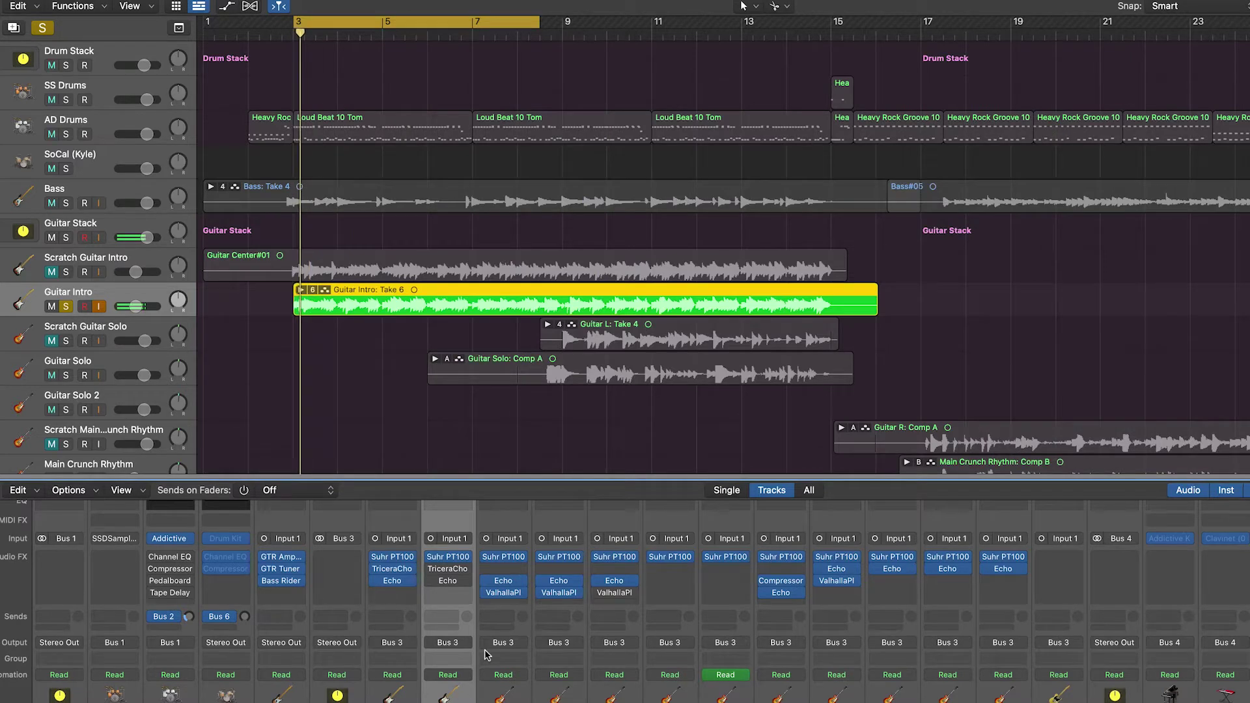
- Enable and open the Guitar Intro track's Echo, and set its Dry level to 0% while the loop plays
{"action": "left_click", "coordinate": [449, 586]}
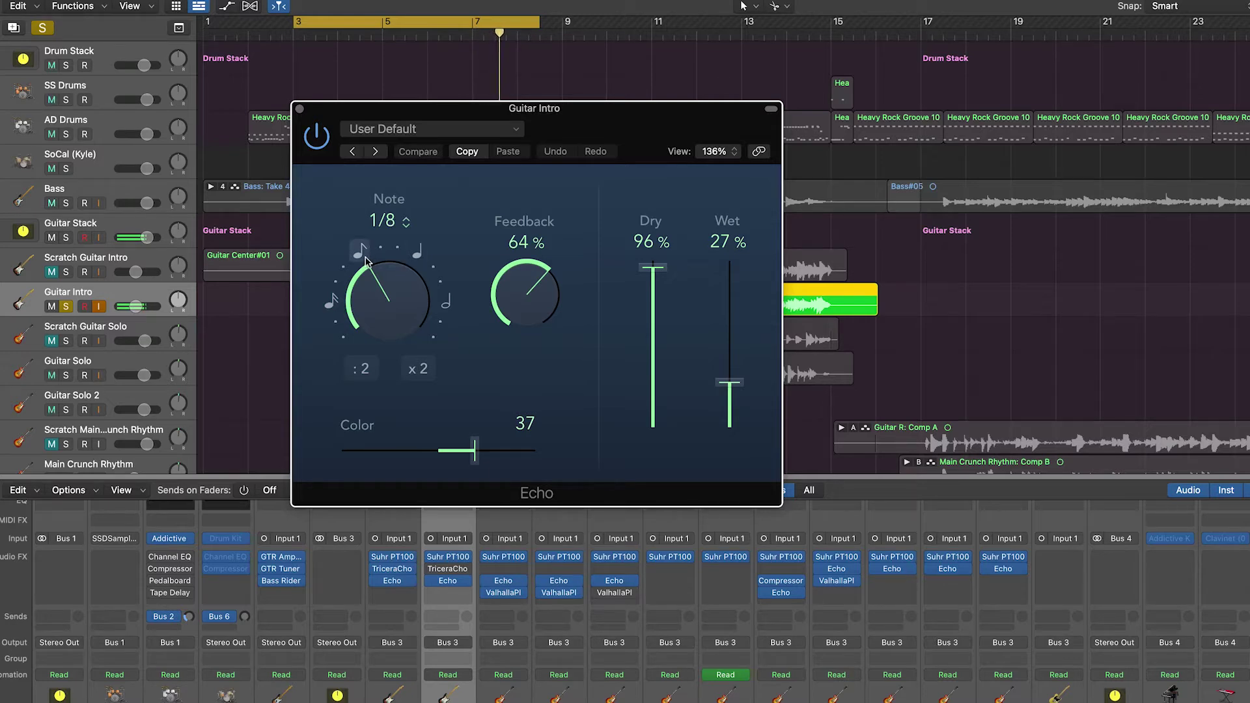
{"action": "key", "text": "c"}
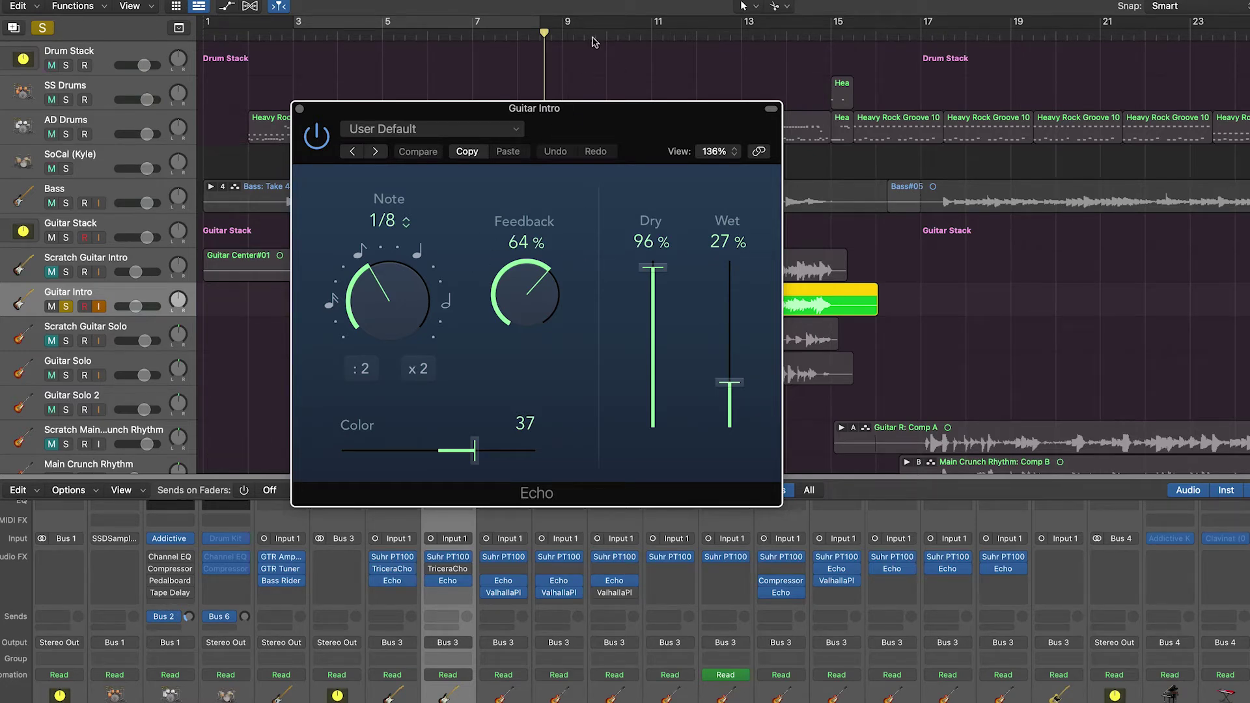
{"action": "key", "text": "c"}
{"action": "key", "text": "space"}
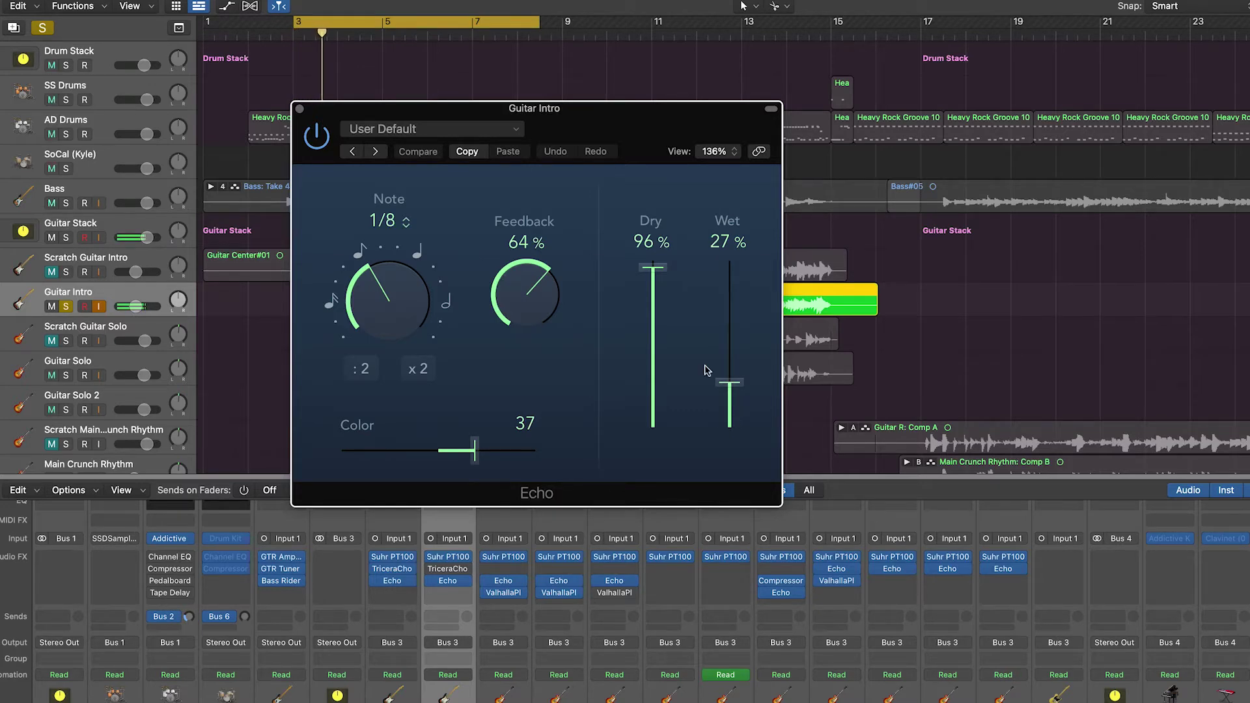
{"action": "left_click_drag", "start_coordinate": [652, 268], "coordinate": [648, 456]}
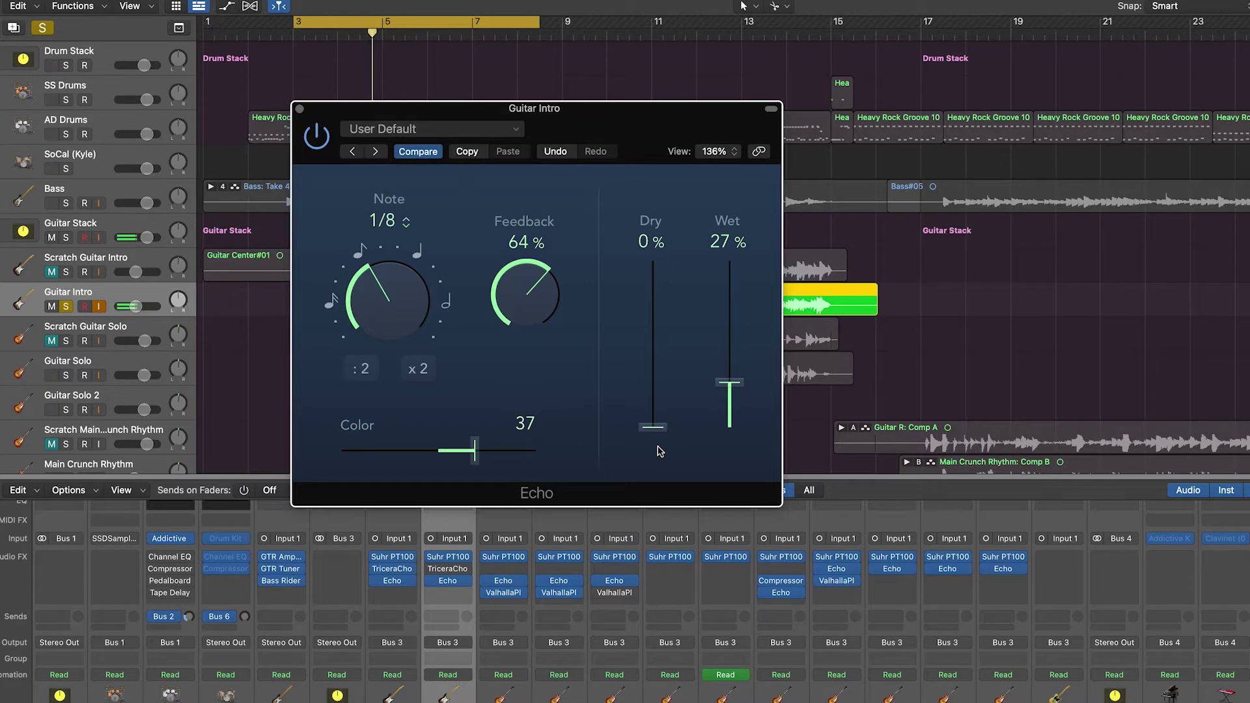
- Audition the Echo at 69% Wet and a 1/4 note, settling on Dry 92%, Wet 25% and a 1/8 note
{"action": "left_click_drag", "start_coordinate": [722, 397], "coordinate": [731, 315]}
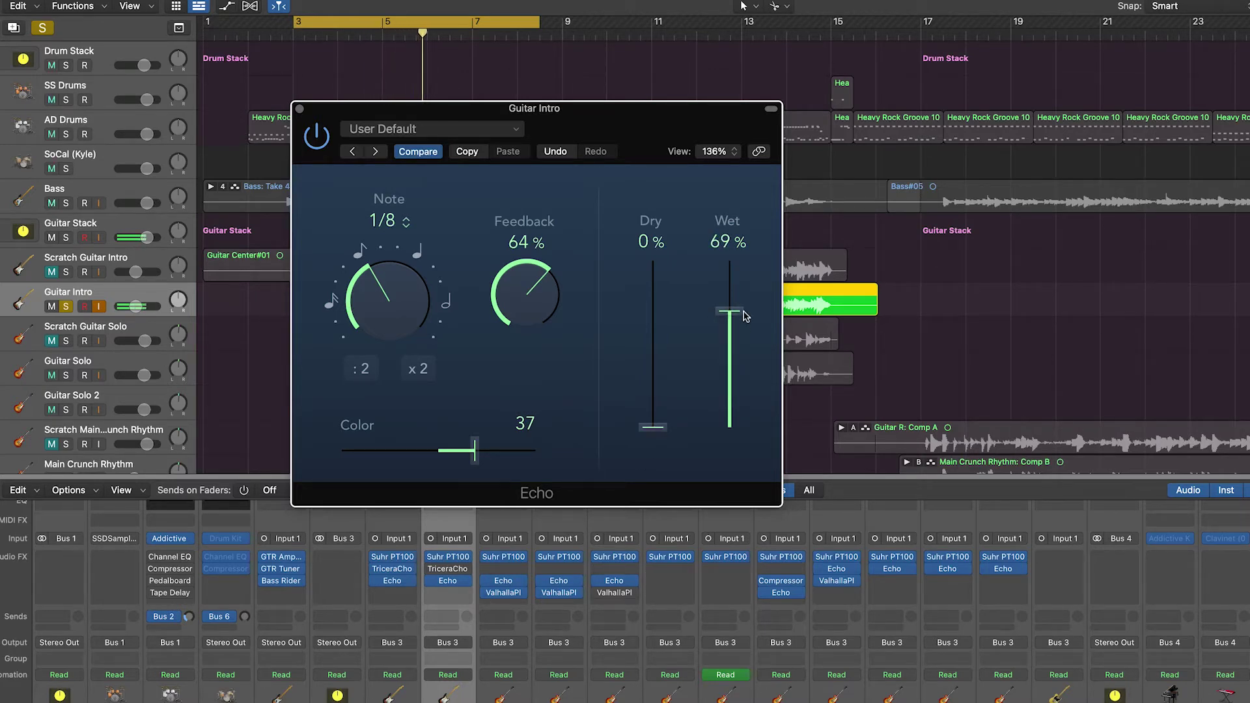
{"action": "left_click_drag", "start_coordinate": [652, 426], "coordinate": [669, 273]}
{"action": "left_click_drag", "start_coordinate": [729, 311], "coordinate": [727, 390]}
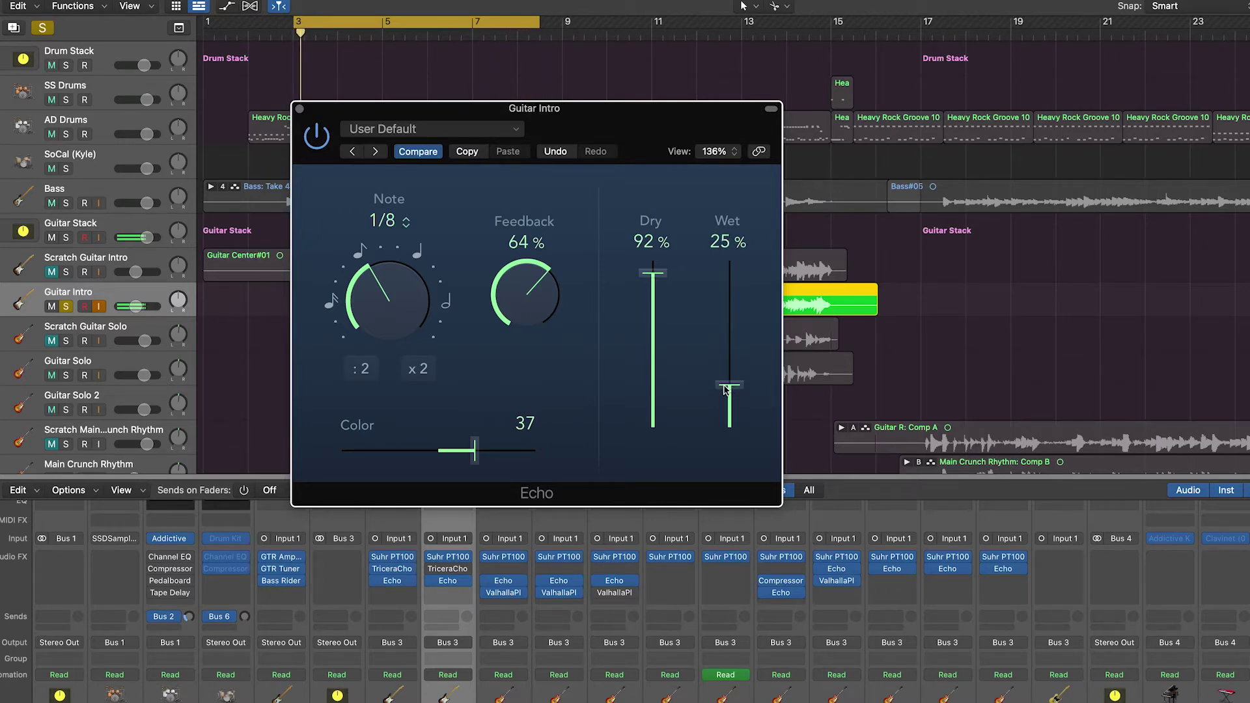
{"action": "left_click", "coordinate": [416, 254]}
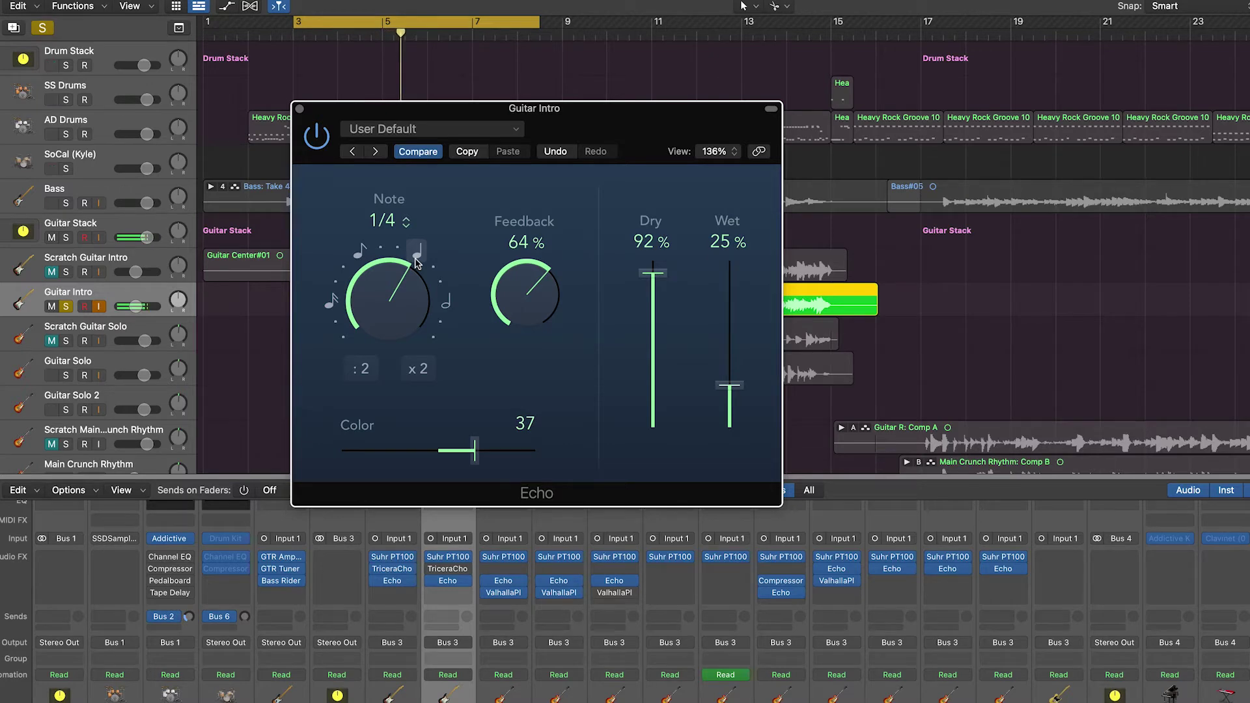
{"action": "left_click", "coordinate": [361, 254]}
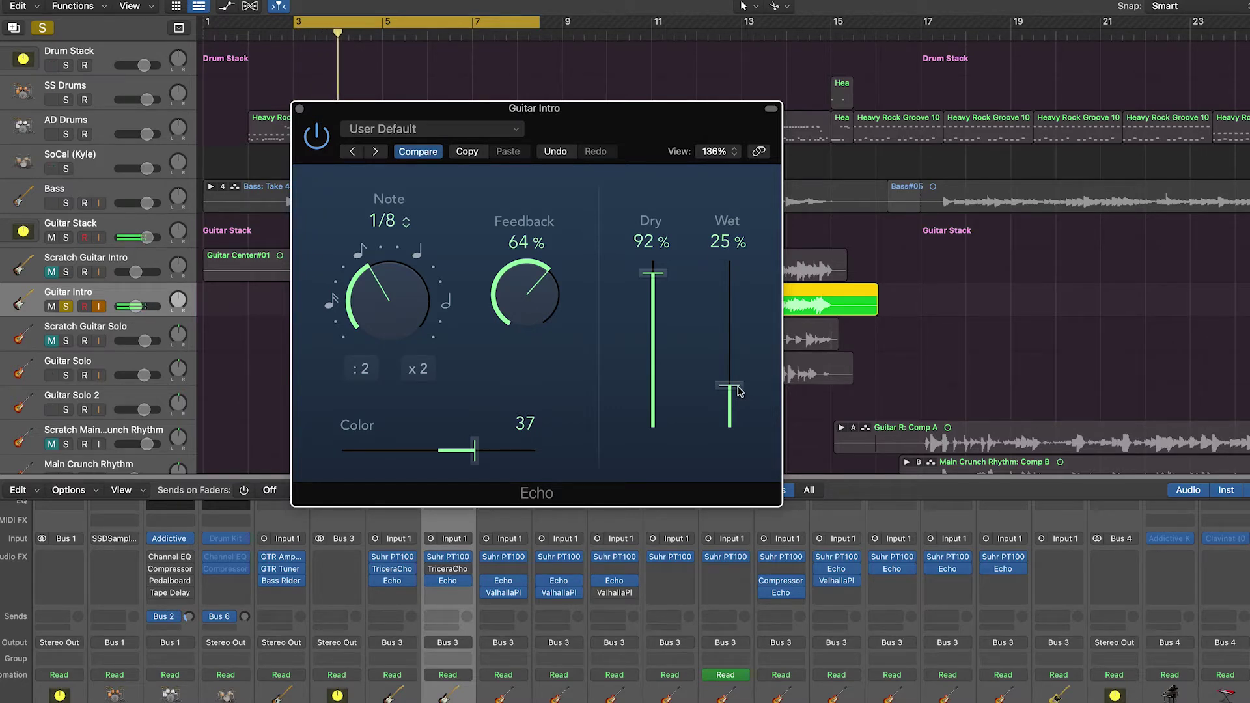
- Compare the Guitar Intro tone with the Echo on and bypassed, leave it bypassed and move its window aside
{"action": "left_click", "coordinate": [320, 148]}
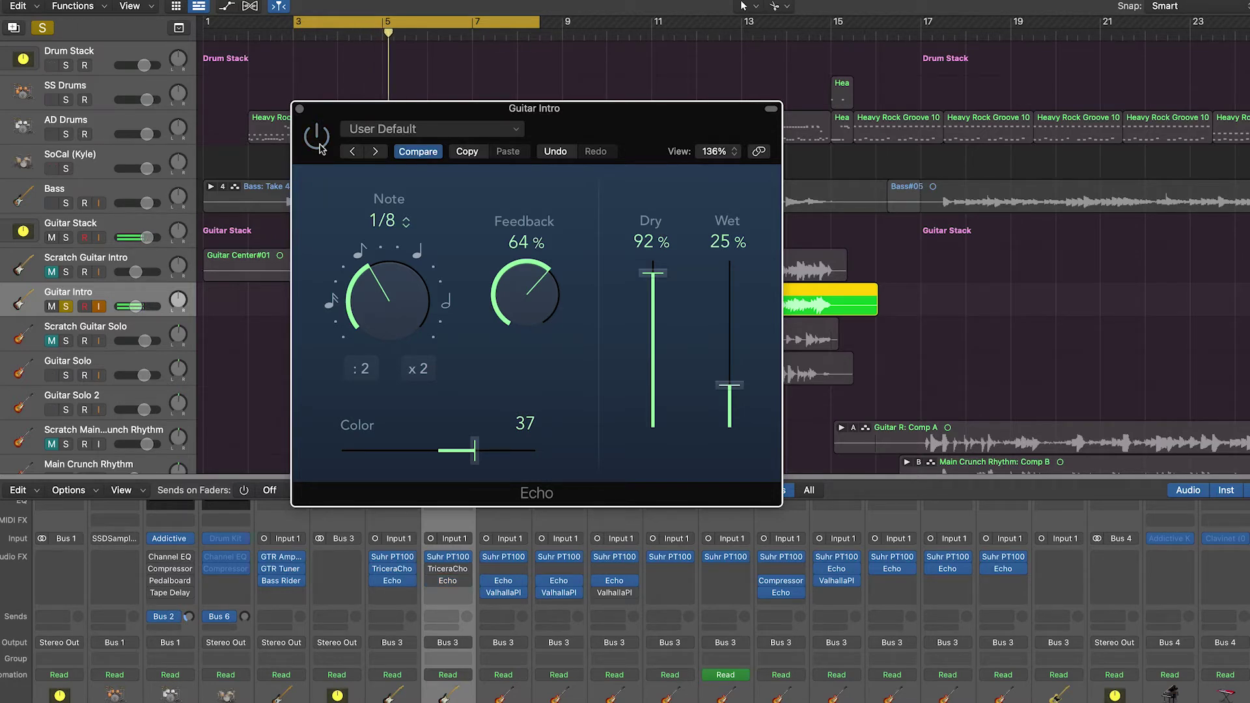
{"action": "left_click", "coordinate": [317, 138]}
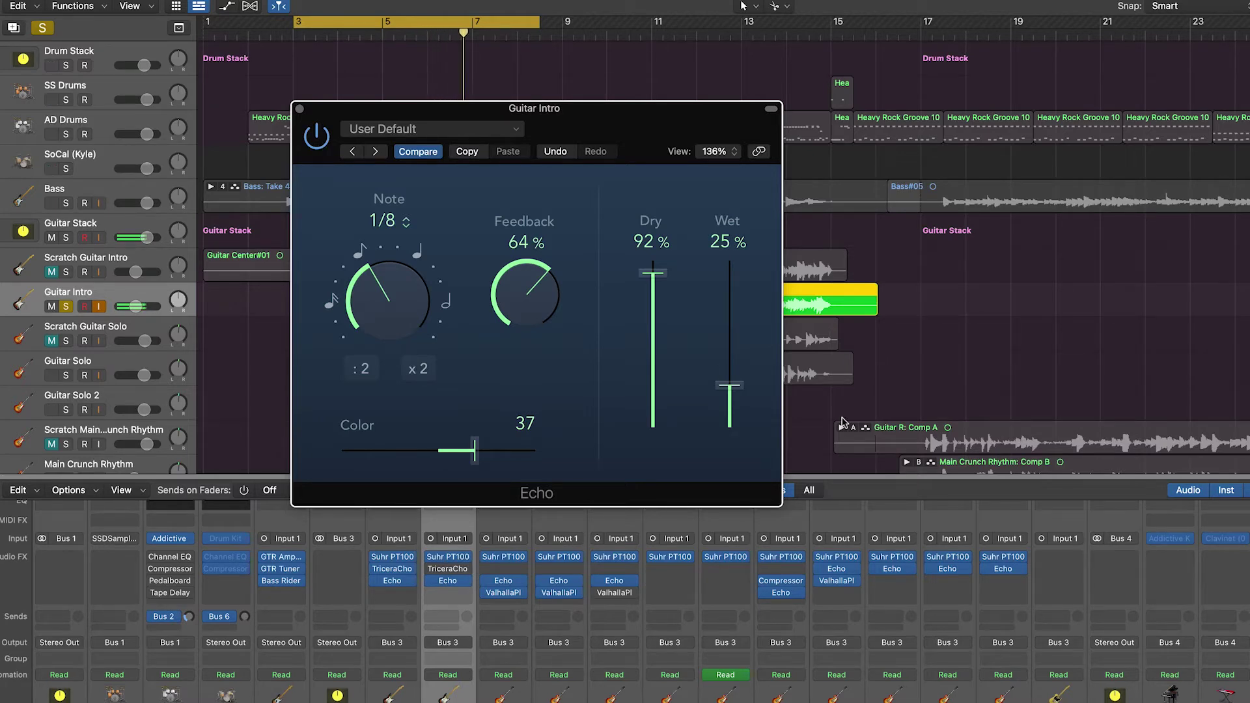
{"action": "left_click", "coordinate": [317, 135]}
{"action": "left_click_drag", "start_coordinate": [353, 114], "coordinate": [646, 110]}
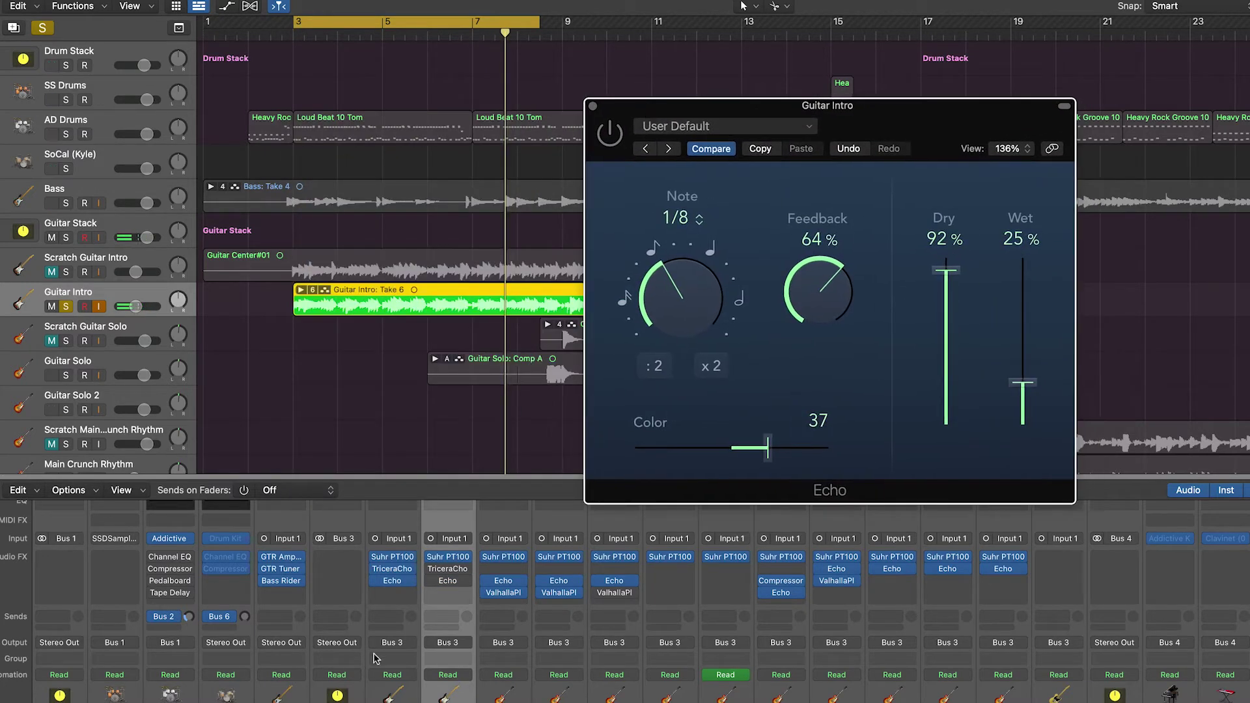
- Enable and open the Guitar Intro track's TriceraChorus, audition its Swirl and Tone, and switch its tempo mode to Sync
{"action": "left_click", "coordinate": [449, 570]}
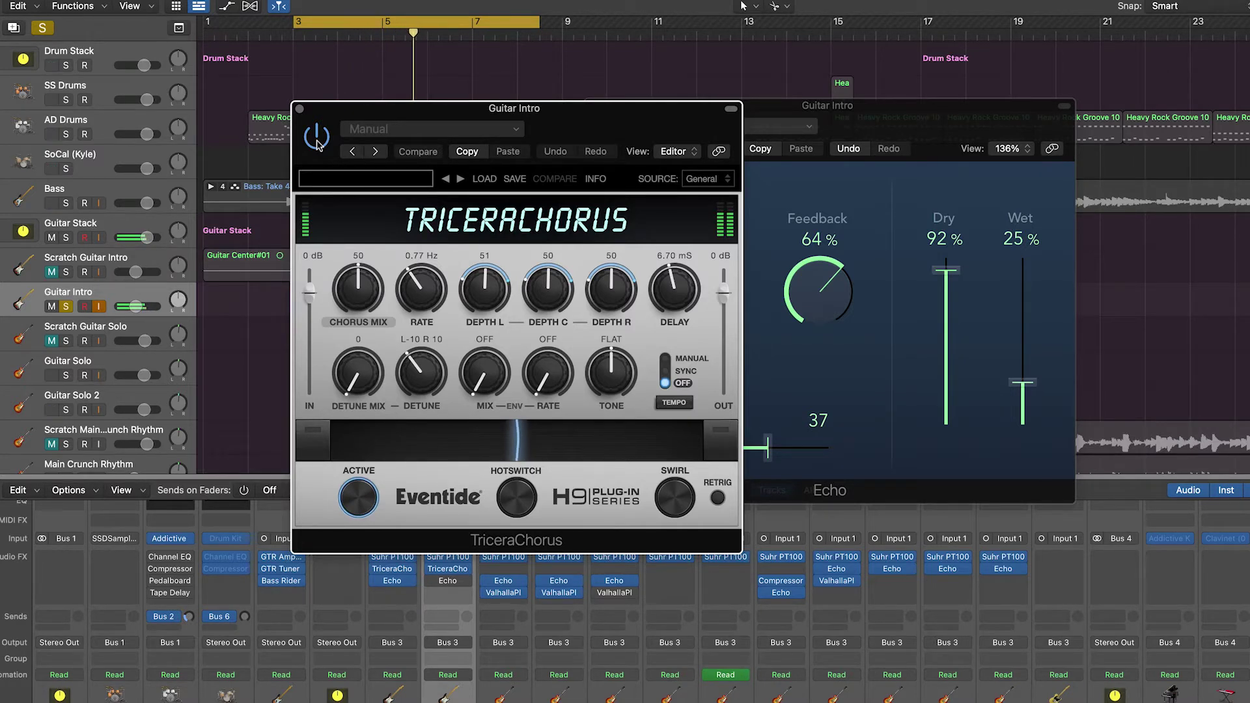
{"action": "left_click", "coordinate": [506, 317]}
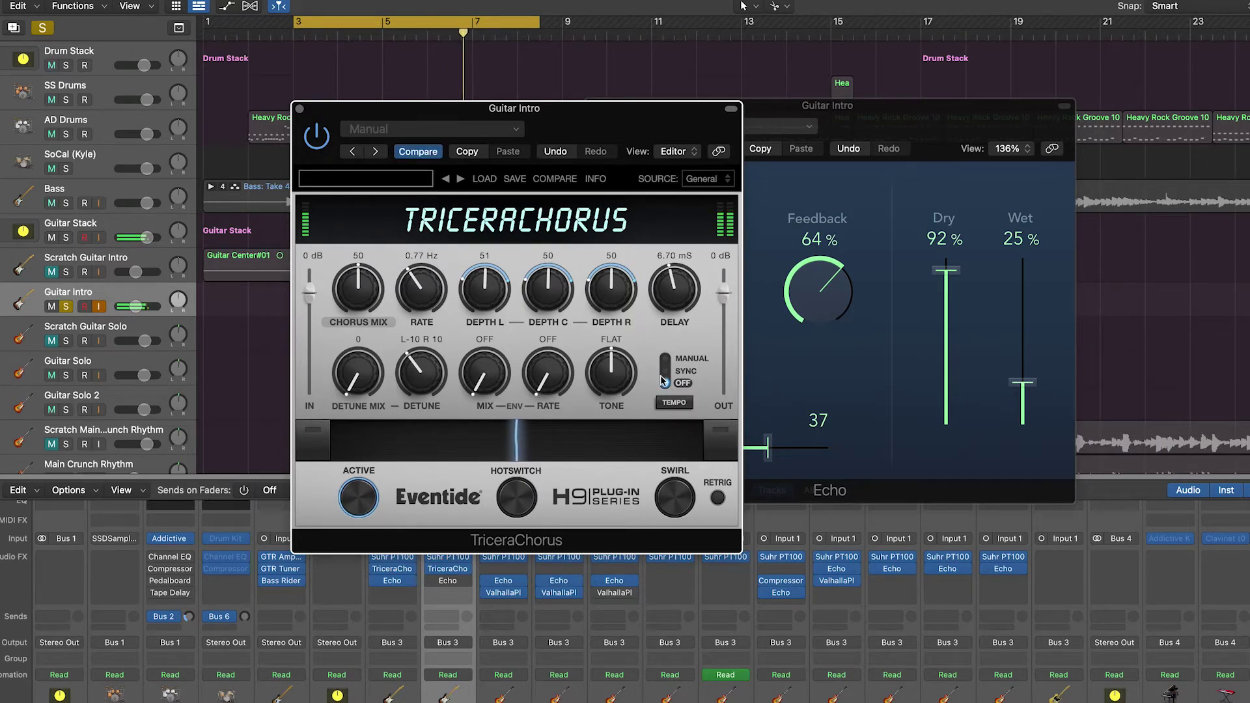
{"action": "left_click", "coordinate": [669, 507]}
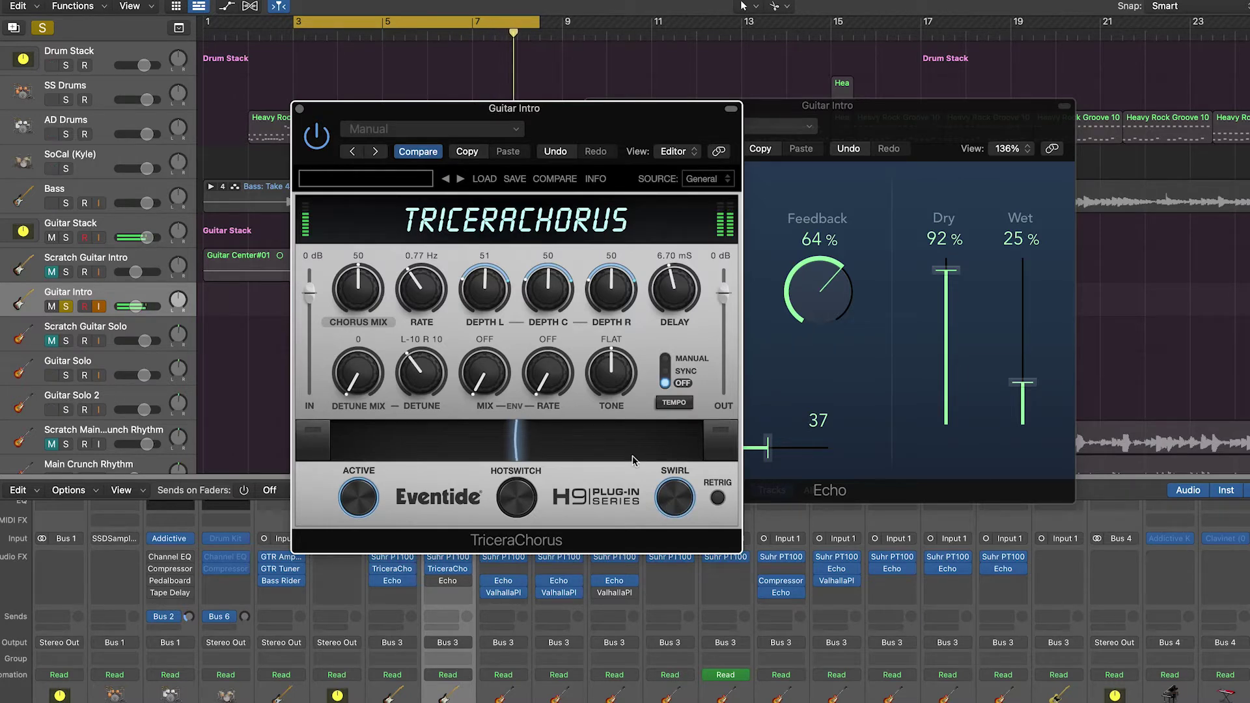
{"action": "left_click_drag", "start_coordinate": [611, 374], "coordinate": [584, 381]}
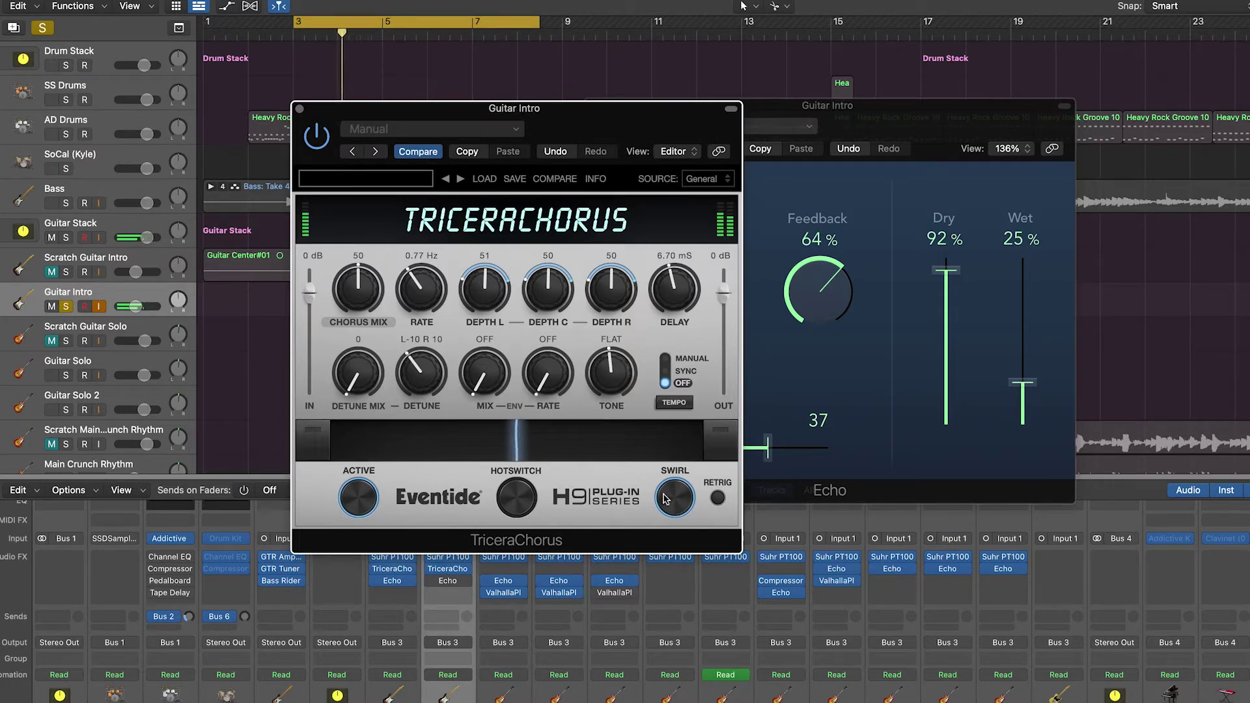
{"action": "left_click", "coordinate": [664, 372]}
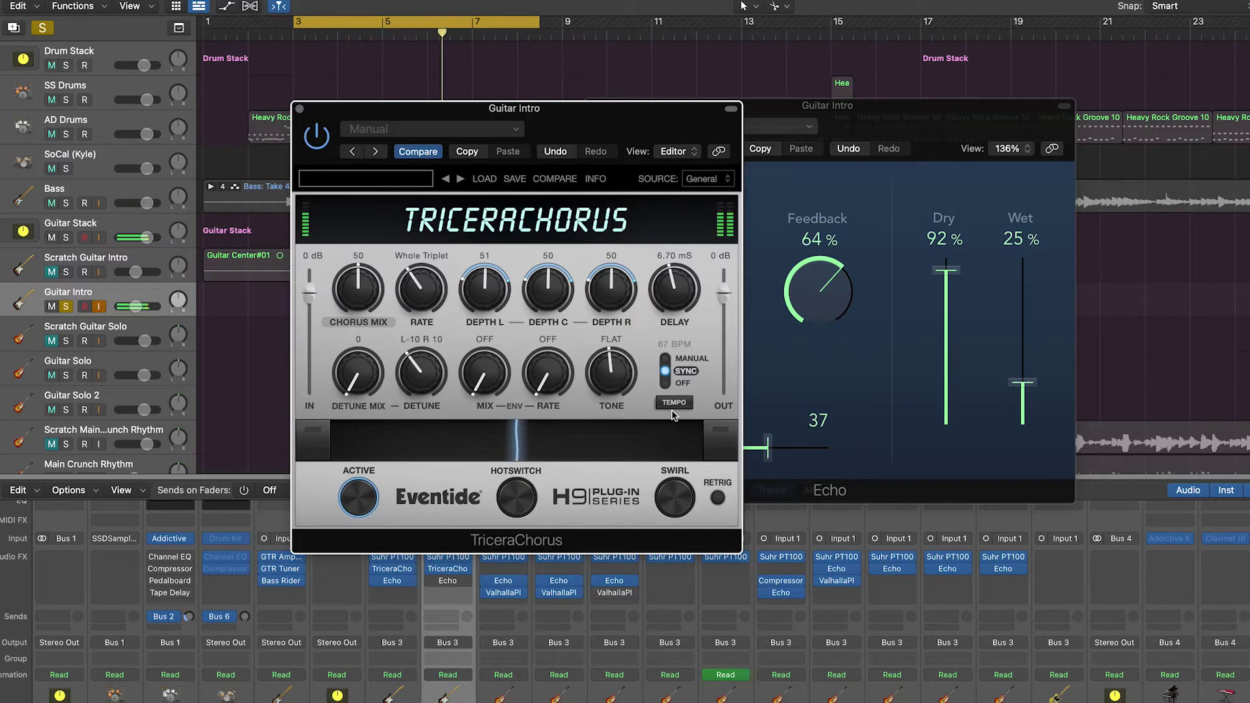
- Re-enable the Guitar Intro track's Echo and close both the Echo and TriceraChorus windows
{"action": "left_click", "coordinate": [882, 119]}
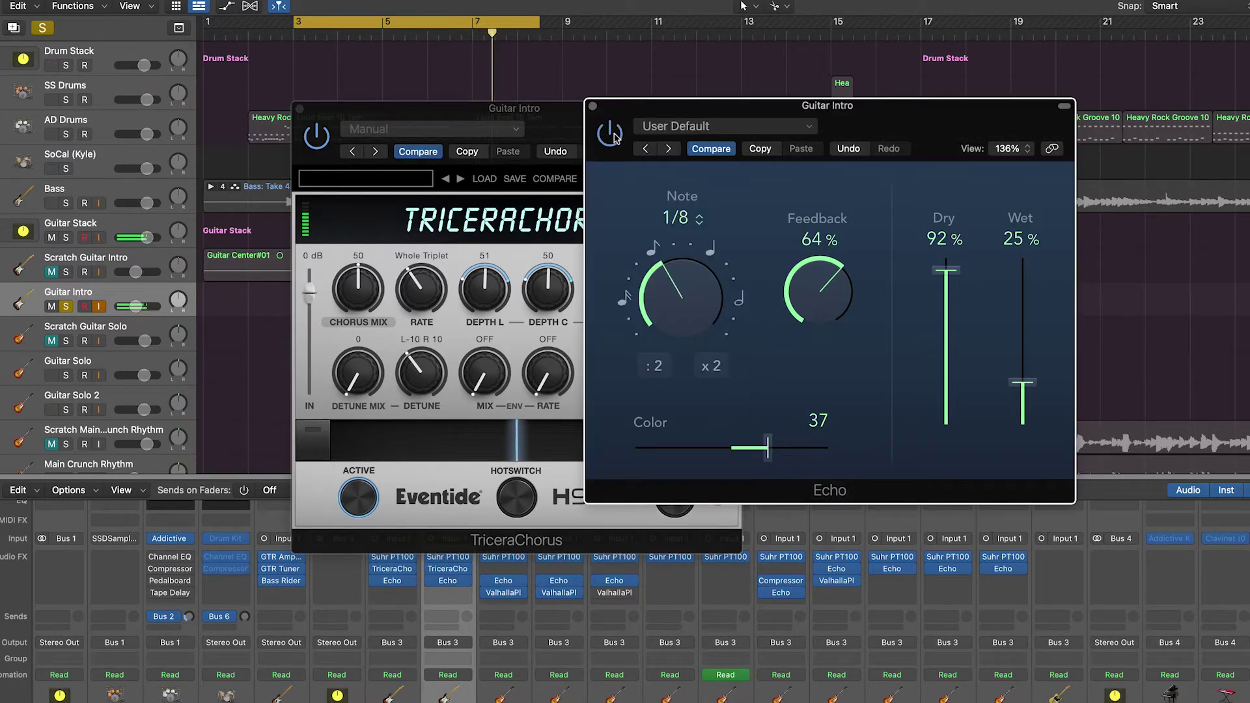
{"action": "left_click", "coordinate": [593, 105]}
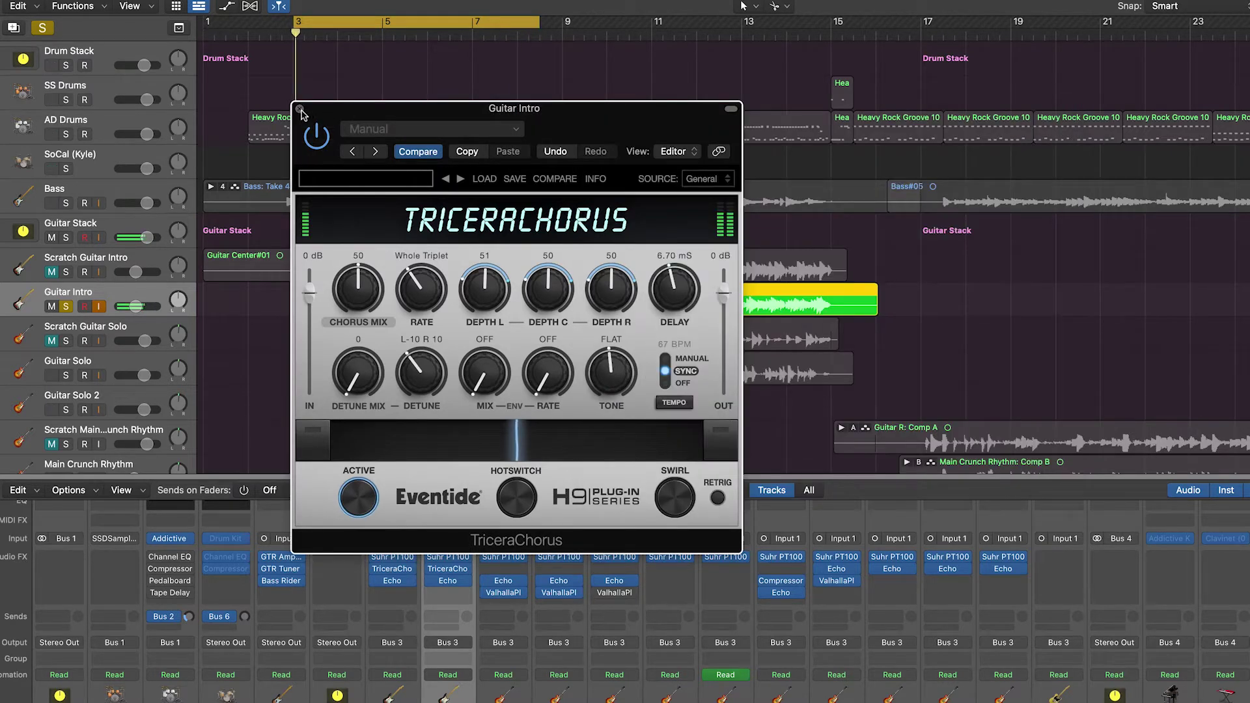
{"action": "left_click", "coordinate": [300, 108]}
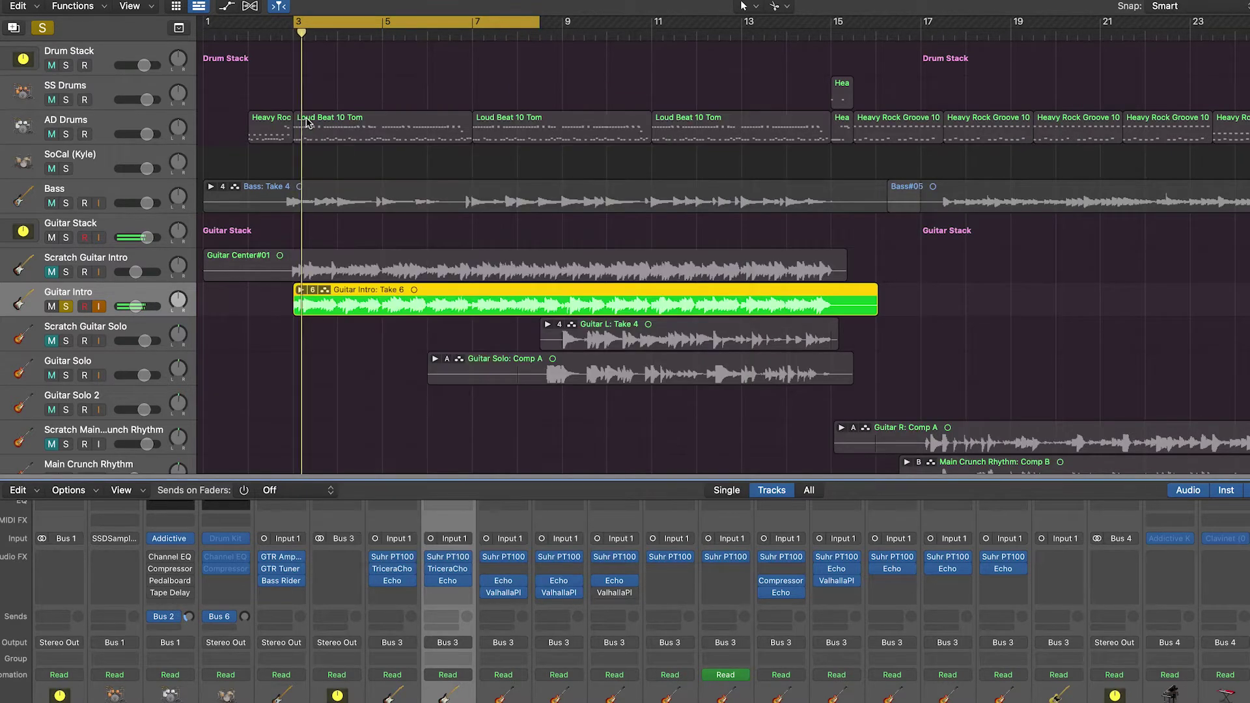
- Unsolo Guitar Intro and loop the full mix over the guitar solo, with the cycle range ending at about bar 15
{"action": "left_click", "coordinate": [65, 306]}
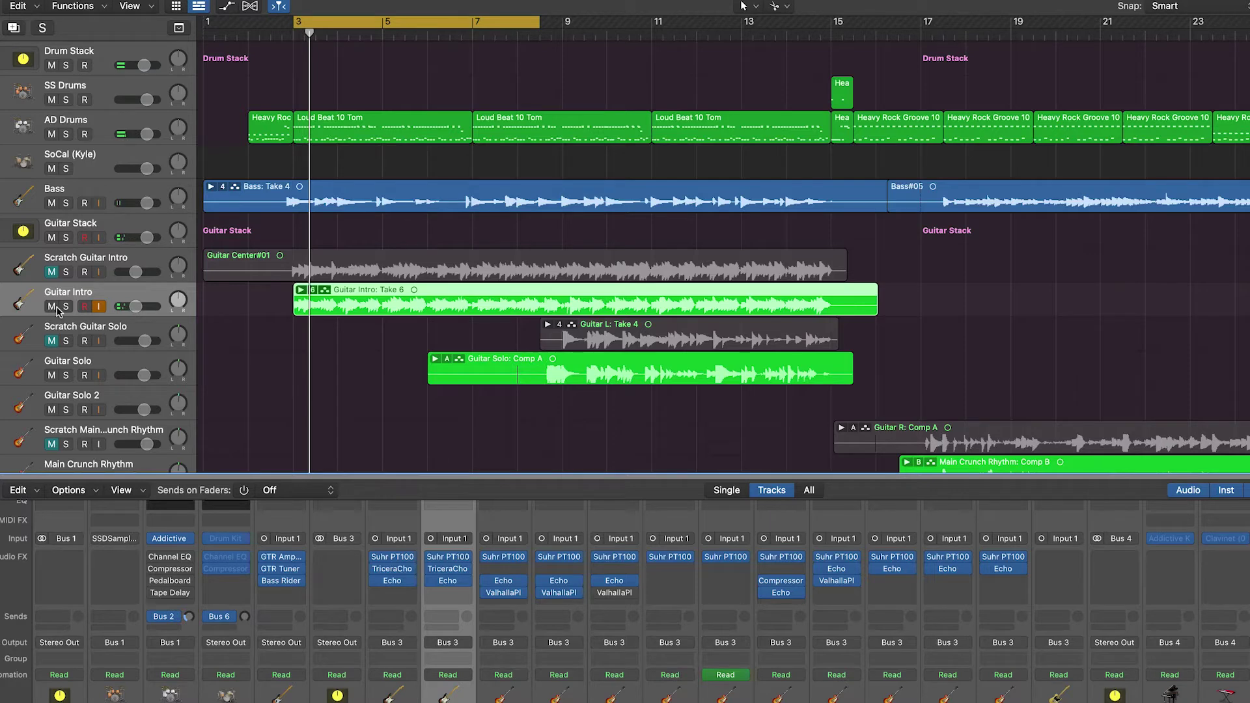
{"action": "left_click_drag", "start_coordinate": [429, 23], "coordinate": [682, 23]}
{"action": "left_click_drag", "start_coordinate": [786, 25], "coordinate": [835, 22]}
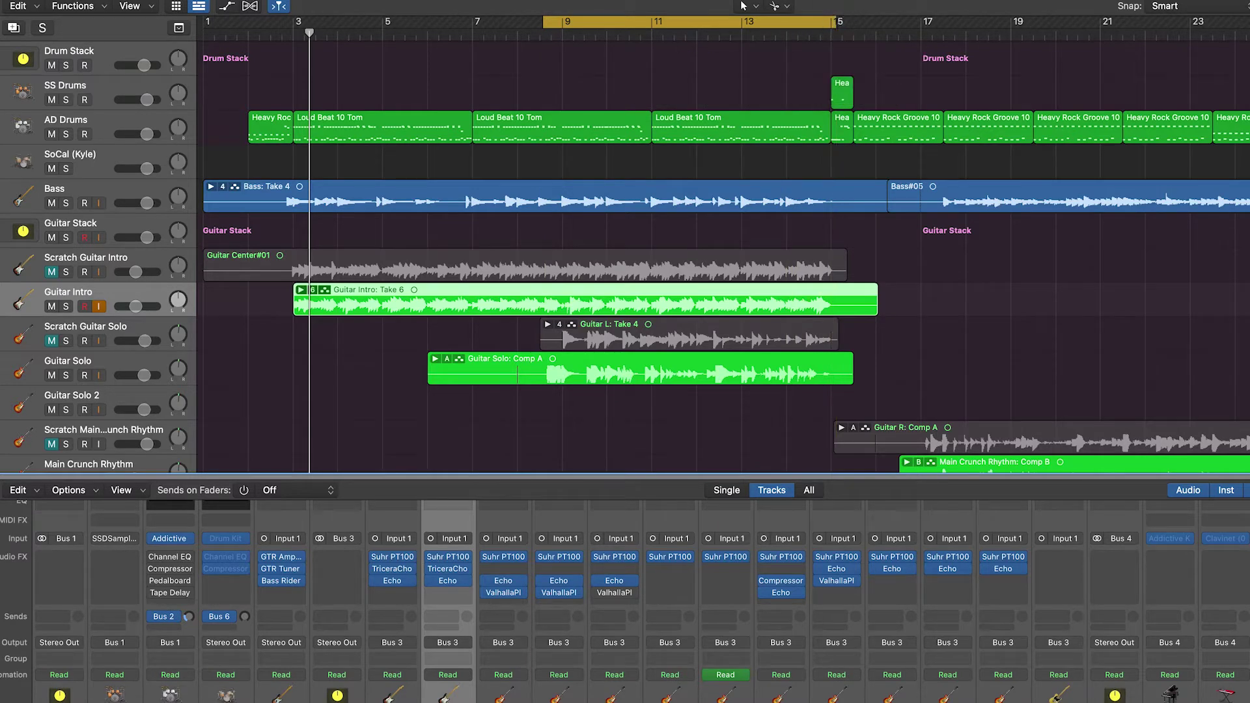
{"action": "key", "text": "space"}
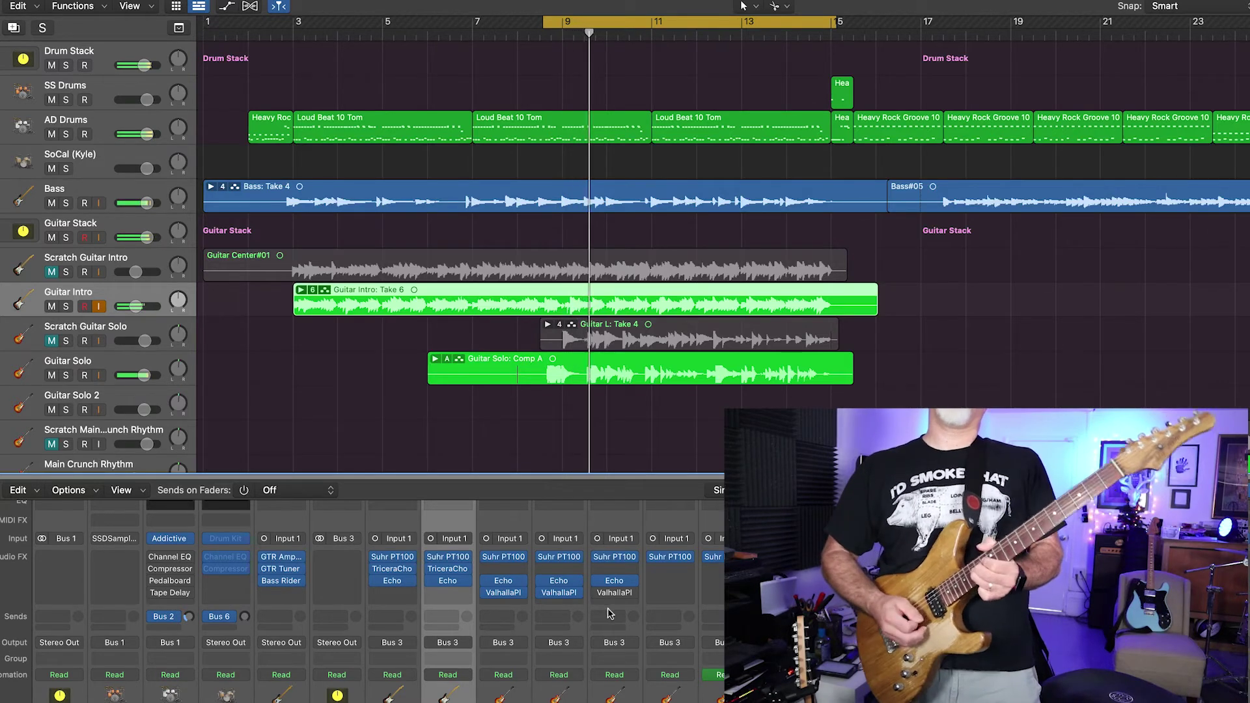
- Bypass the Echo and ValhallaPlate on the Guitar Solo track and open its Suhr PT100 amp
{"action": "left_click", "coordinate": [105, 368]}
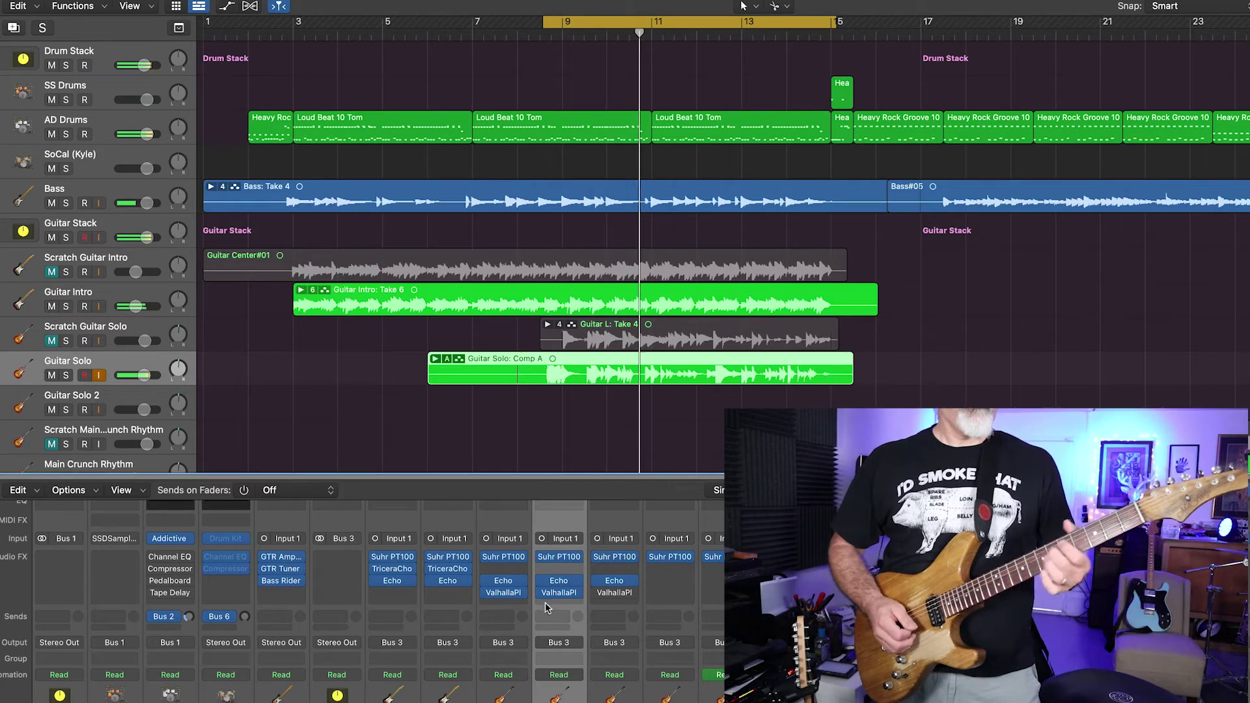
{"action": "mouse_move", "coordinate": [563, 559]}
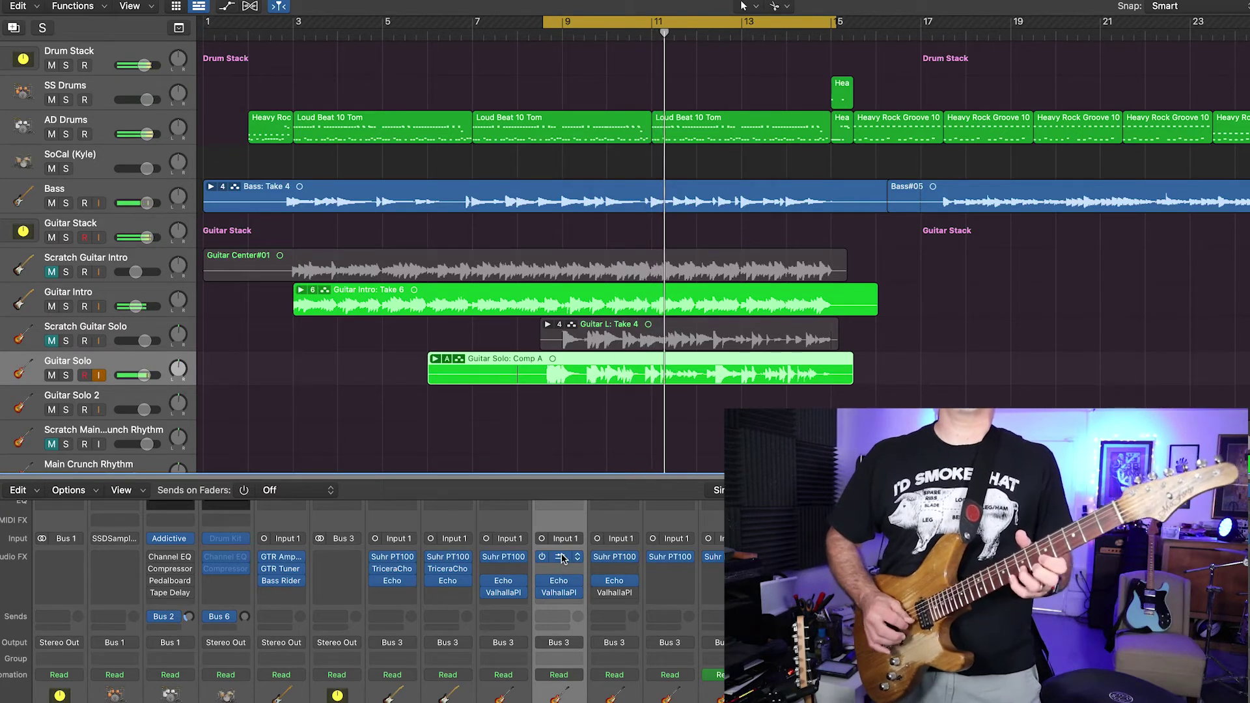
{"action": "left_click", "coordinate": [541, 582]}
{"action": "left_click", "coordinate": [542, 594]}
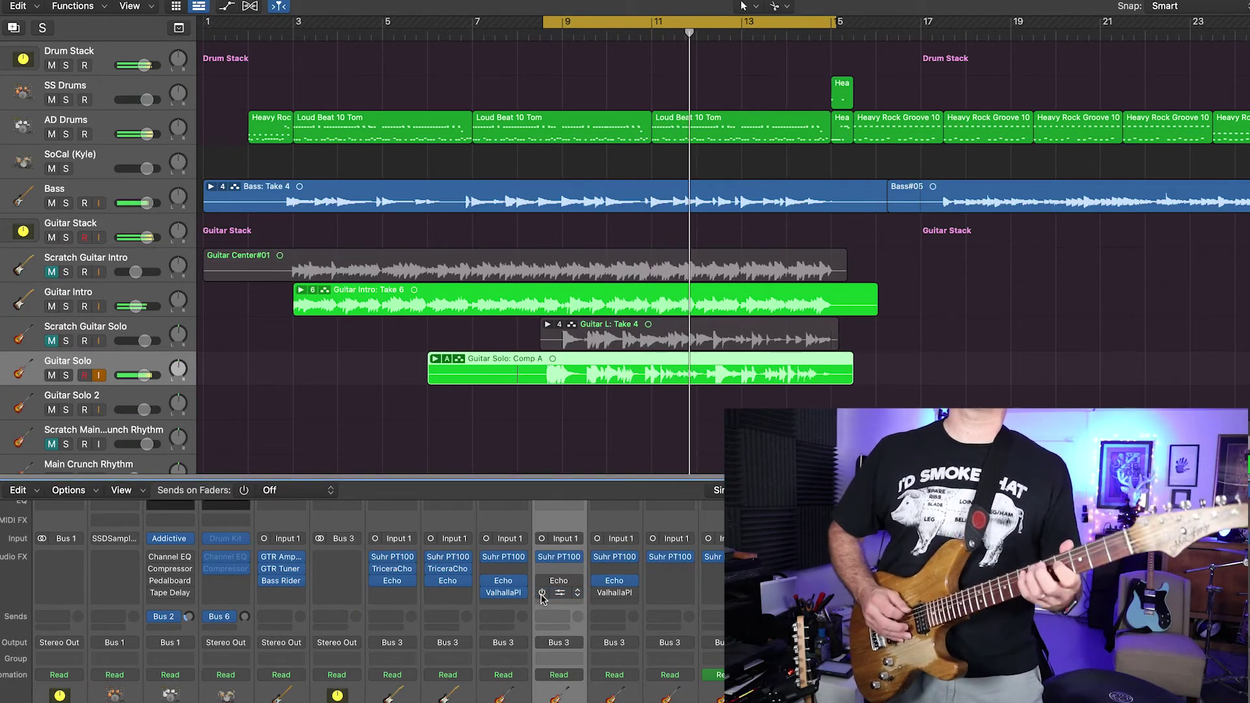
{"action": "left_click", "coordinate": [561, 558]}
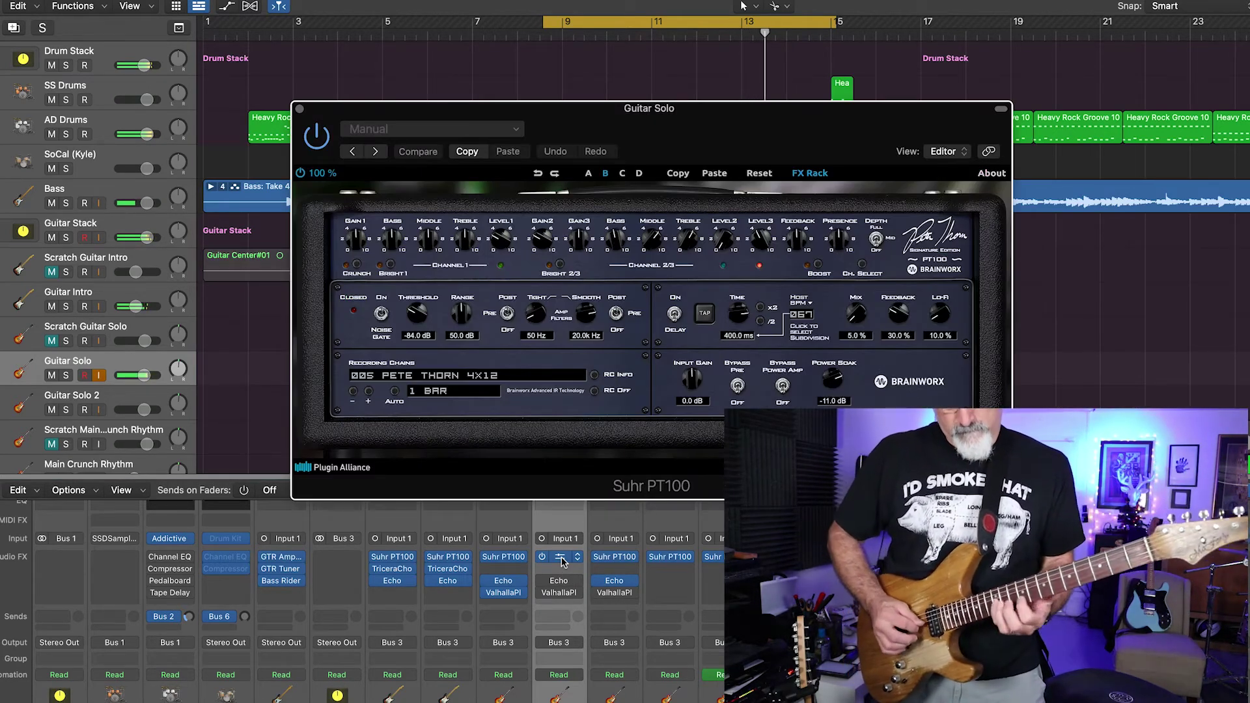
- Solo the Guitar Solo track, compare the amp's channels 2 and 3 during loop playback and return to channel 3
{"action": "left_click", "coordinate": [66, 376]}
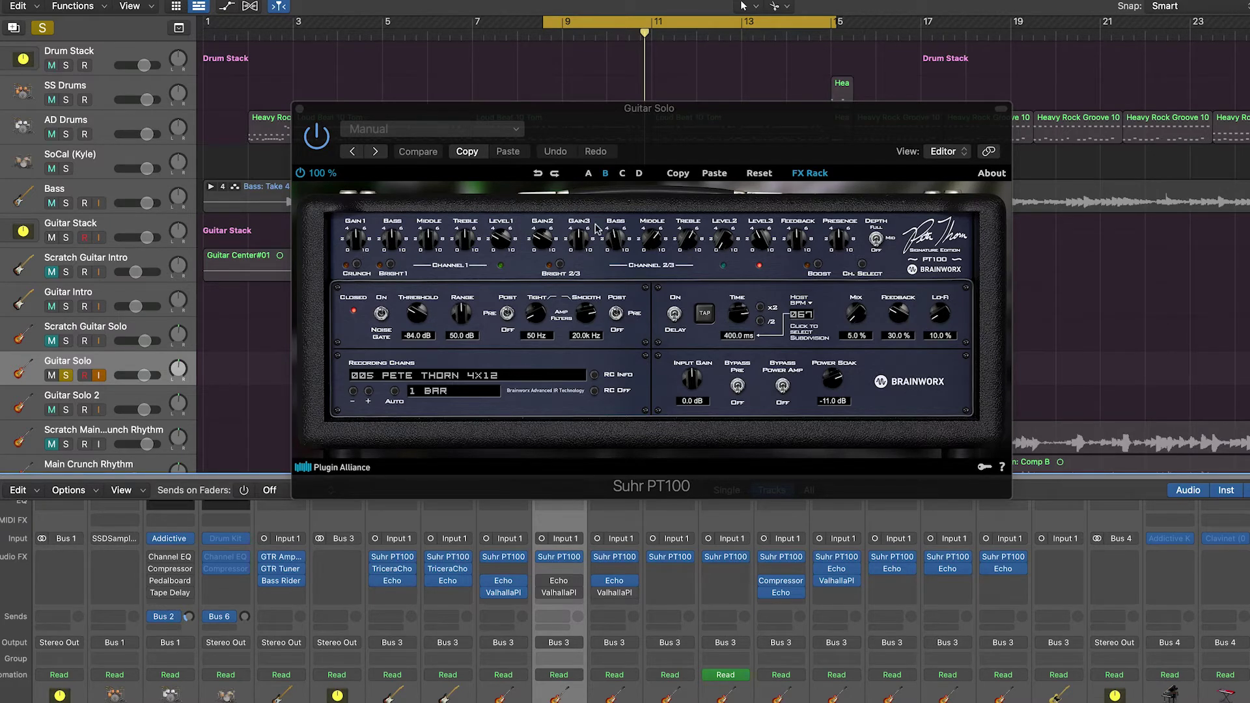
{"action": "key", "text": "space"}
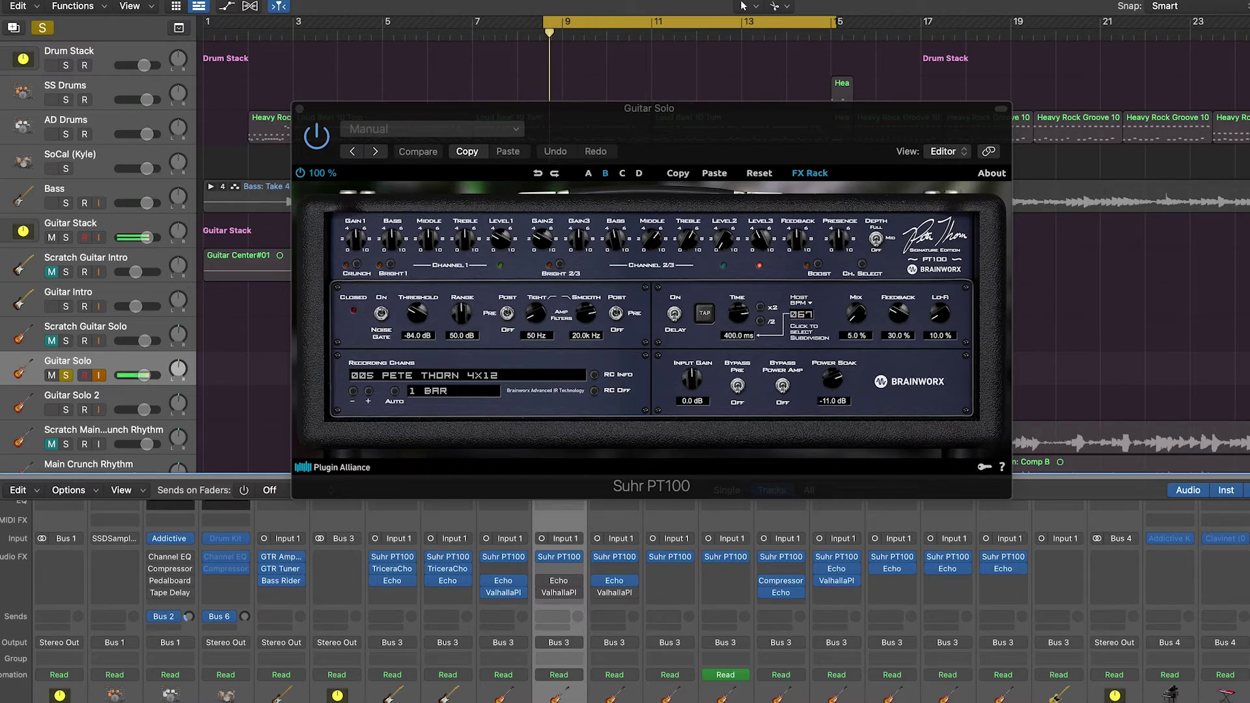
{"action": "left_click_drag", "start_coordinate": [719, 253], "coordinate": [717, 196]}
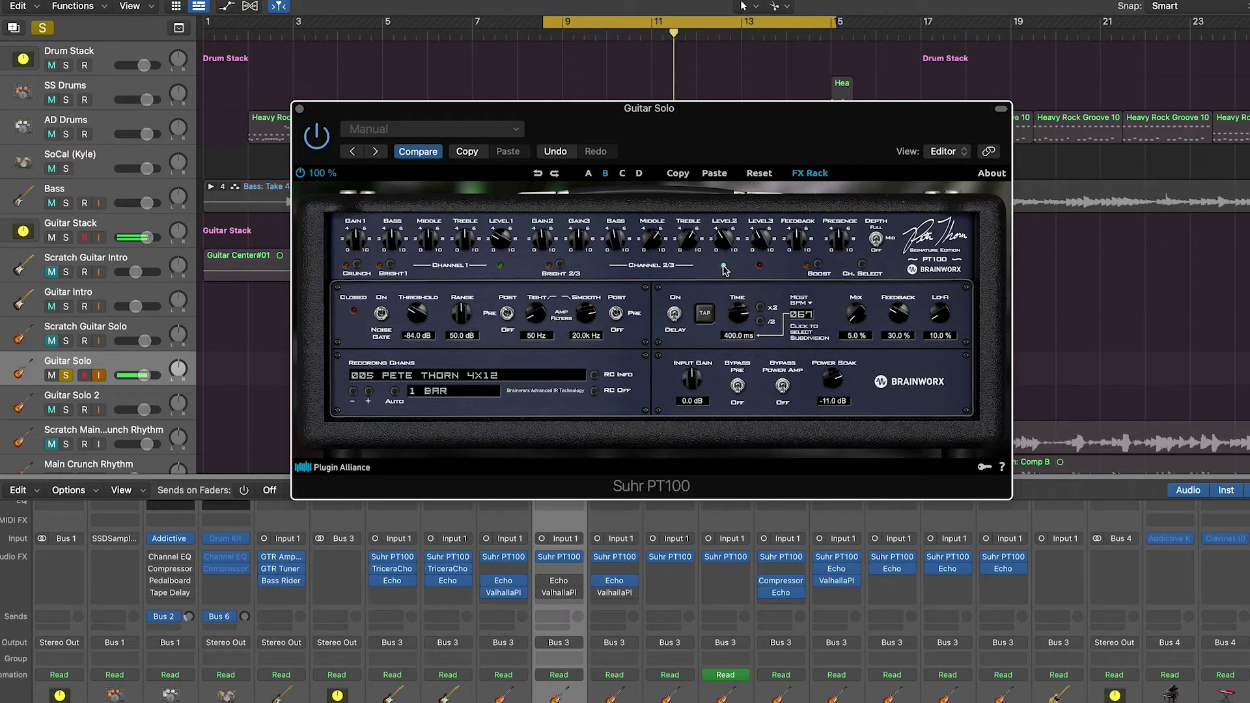
{"action": "left_click", "coordinate": [760, 264]}
{"action": "left_click", "coordinate": [760, 266]}
{"action": "key", "text": "space"}
- Enable and open the Guitar Solo track's Echo and ValhallaPlate during loop playback
{"action": "mouse_move", "coordinate": [546, 583]}
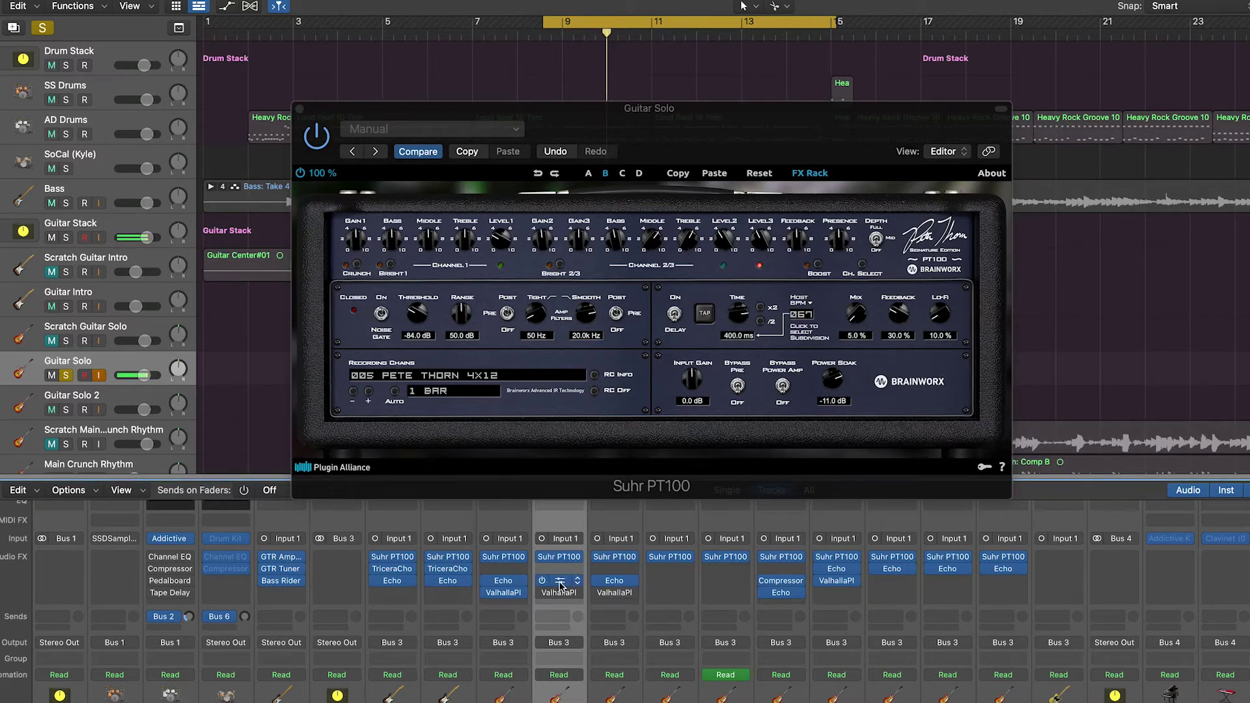
{"action": "left_click", "coordinate": [559, 584]}
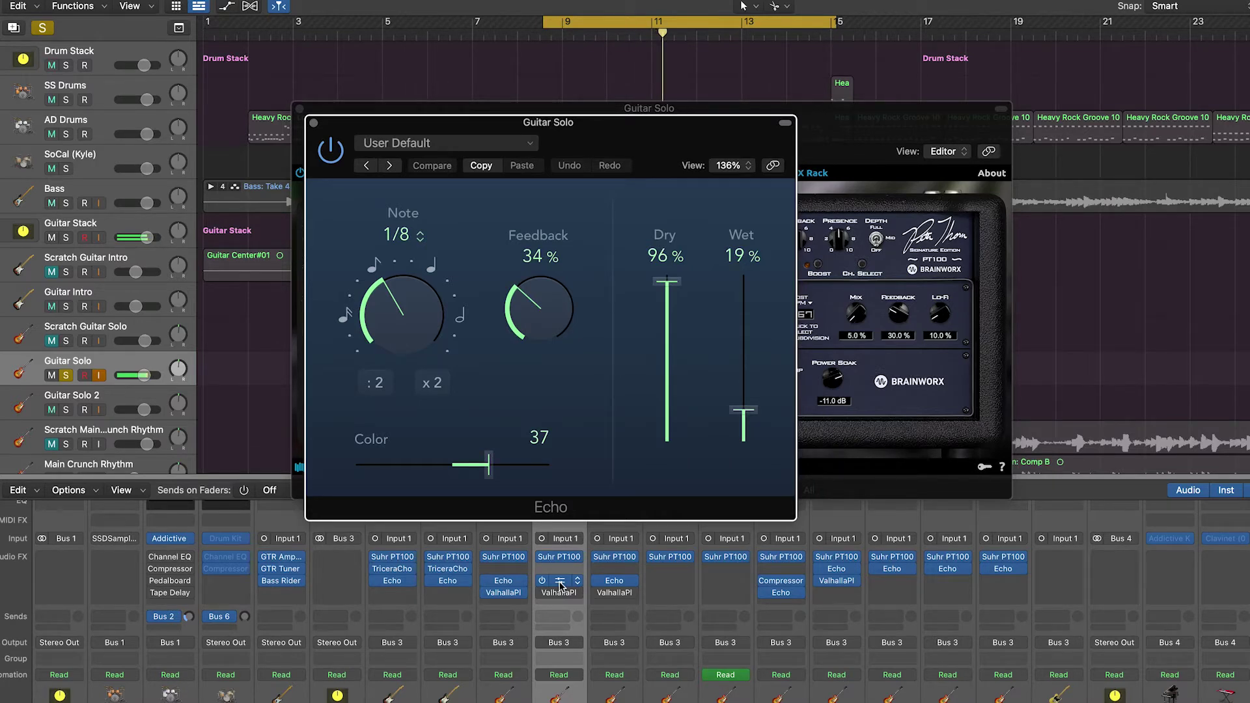
{"action": "mouse_move", "coordinate": [543, 594]}
{"action": "left_click", "coordinate": [542, 594]}
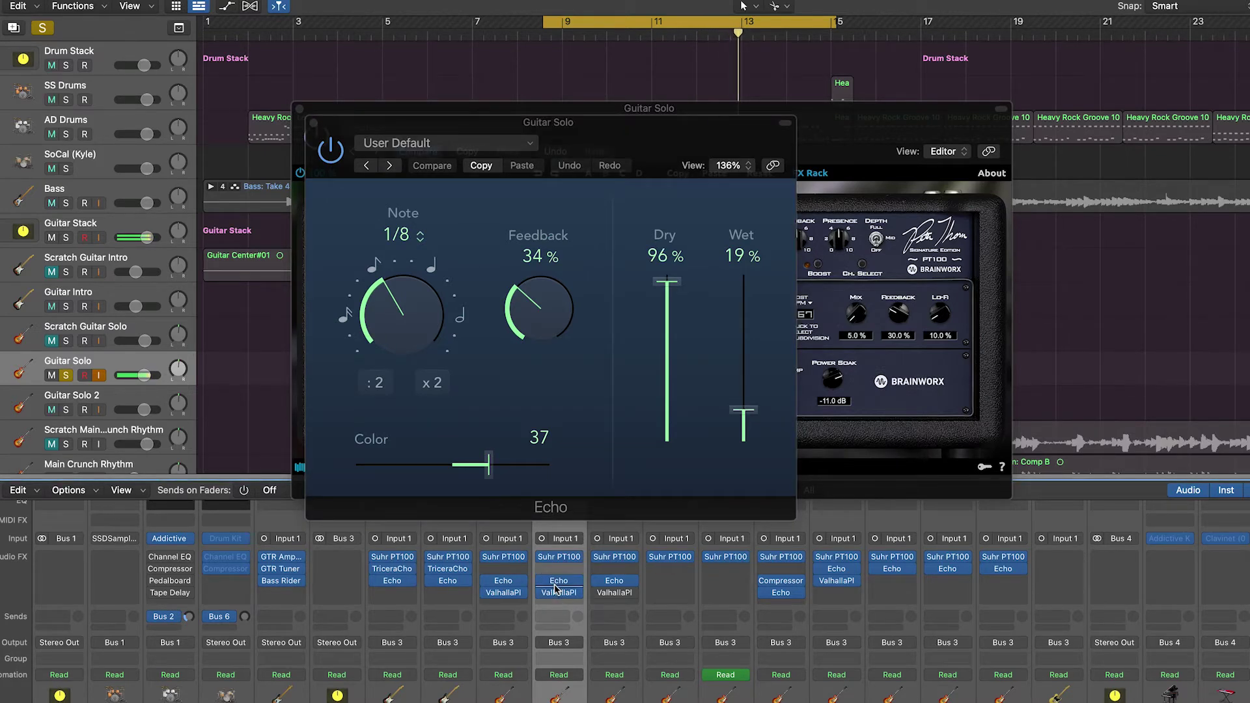
{"action": "left_click", "coordinate": [556, 592]}
{"action": "left_click", "coordinate": [556, 592]}
{"action": "left_click", "coordinate": [555, 592]}
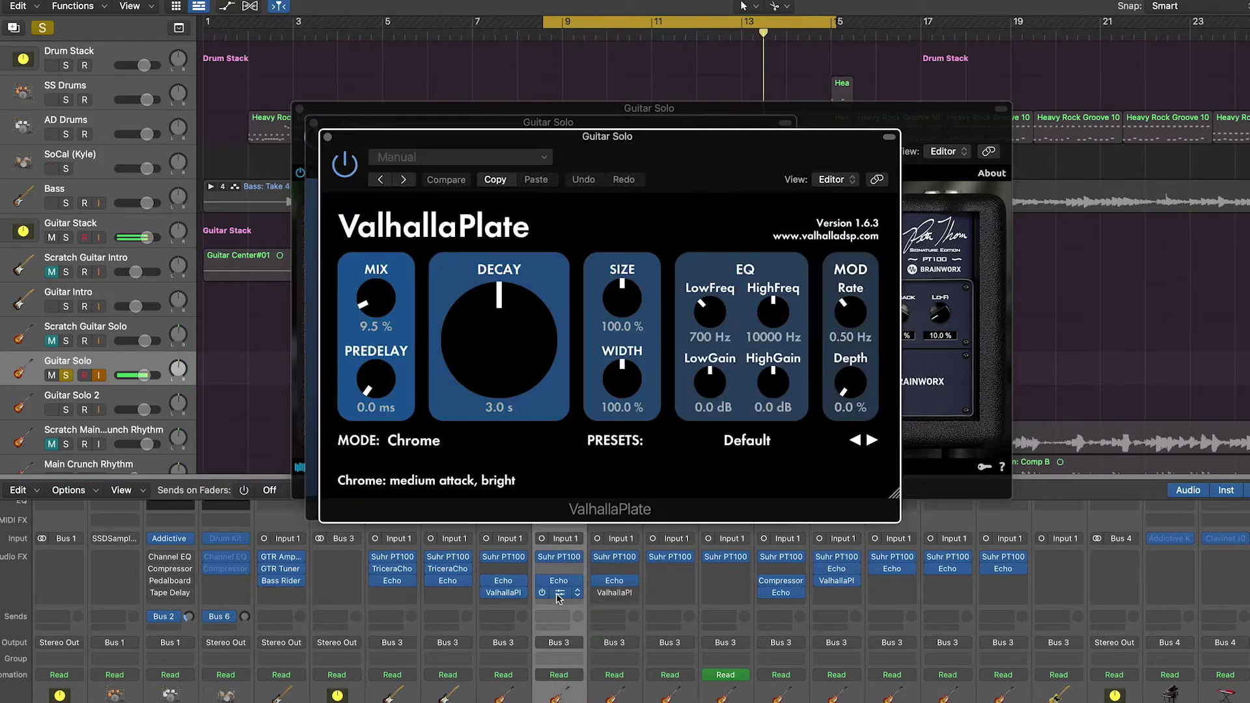
- Move ValhallaPlate aside, close the Echo window and compare the solo with both effects bypassed and enabled
{"action": "left_click_drag", "start_coordinate": [702, 138], "coordinate": [851, 137]}
{"action": "left_click", "coordinate": [314, 123]}
{"action": "left_click", "coordinate": [314, 123]}
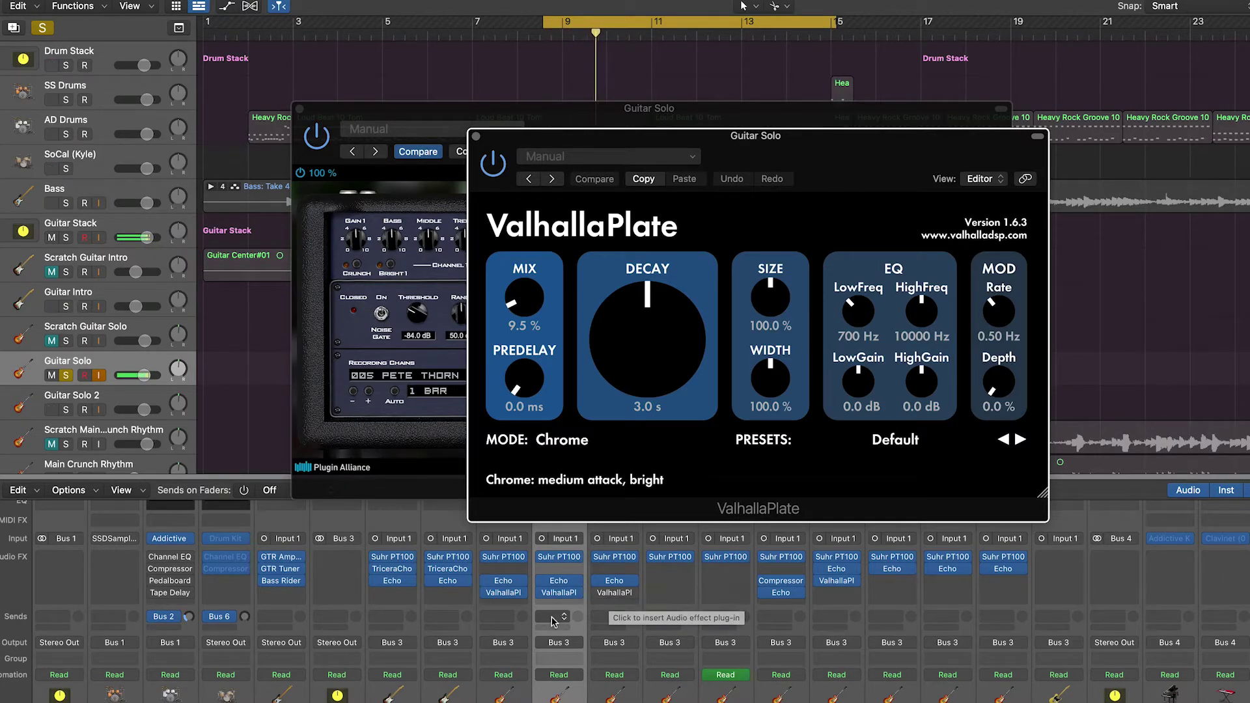
{"action": "left_click", "coordinate": [543, 582]}
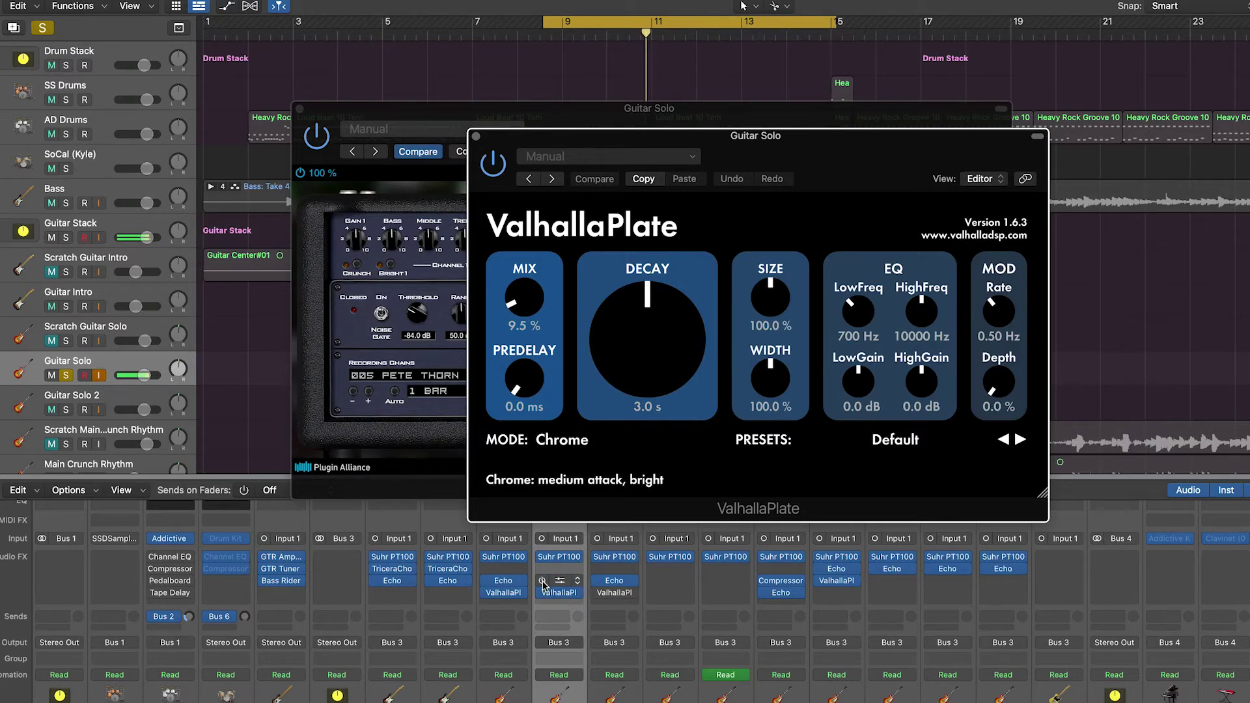
{"action": "left_click", "coordinate": [540, 594]}
{"action": "left_click", "coordinate": [538, 594]}
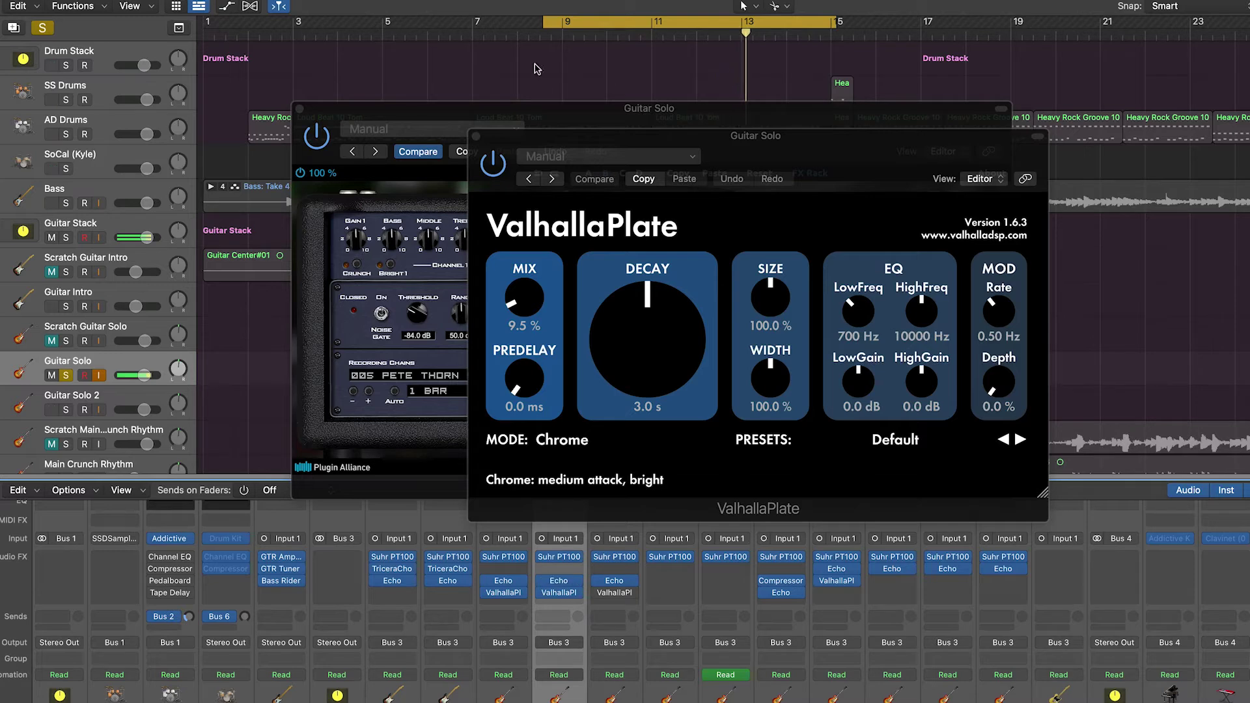
- Close ValhallaPlate, reopen the Guitar Solo track's Echo and set its Note to 1/4
{"action": "left_click", "coordinate": [477, 139]}
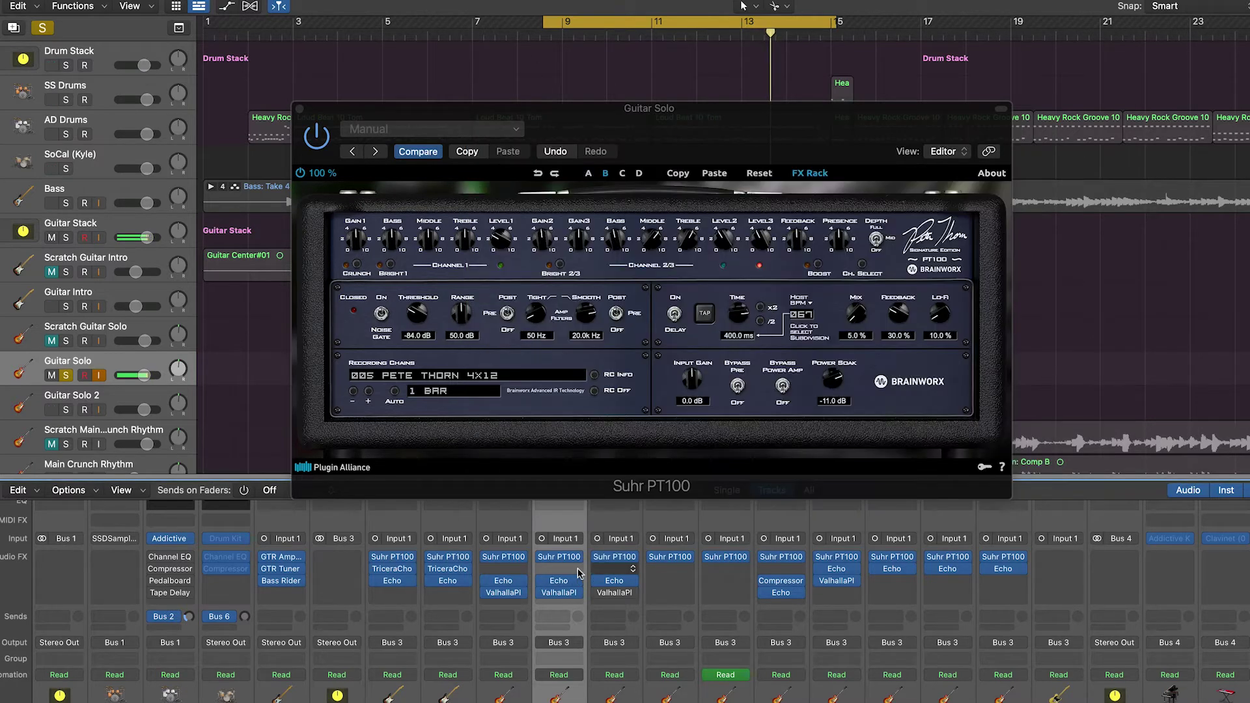
{"action": "left_click", "coordinate": [562, 584]}
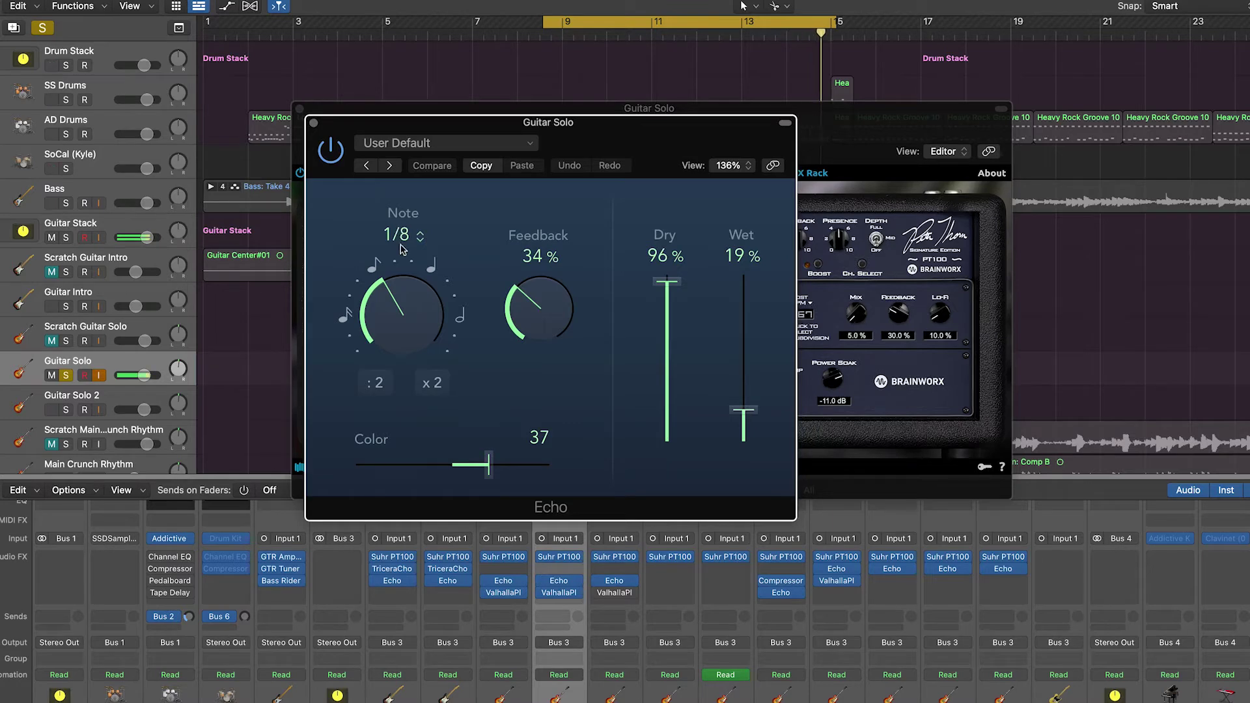
{"action": "left_click", "coordinate": [434, 272]}
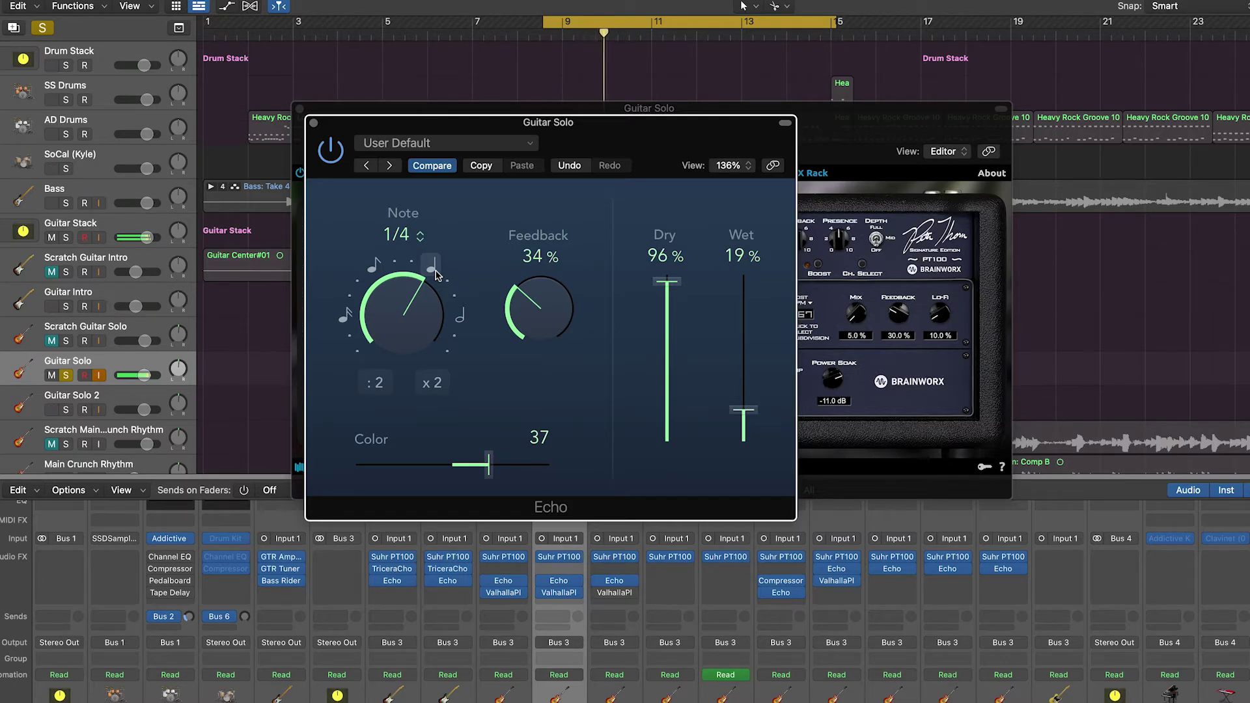
- Set the Guitar Solo track's Echo Note to 1/8 and unsolo the track to hear it in the full mix
{"action": "left_click", "coordinate": [372, 269]}
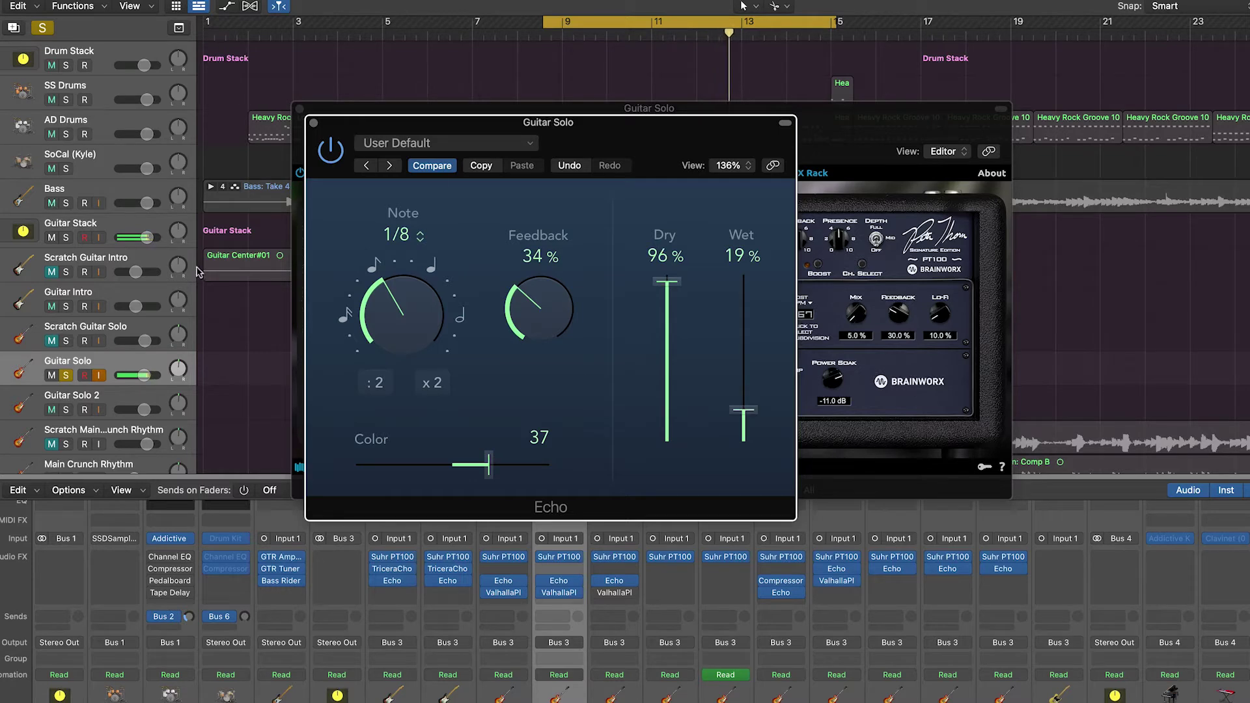
{"action": "left_click", "coordinate": [66, 376]}
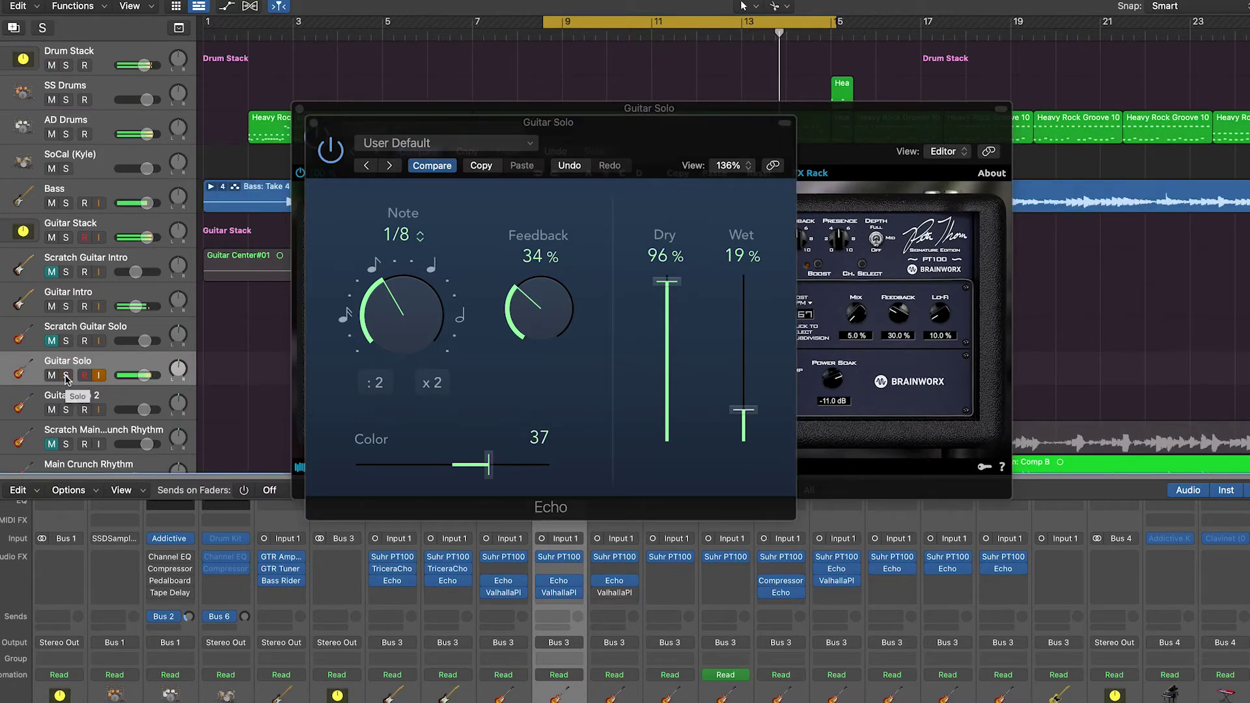
{"action": "left_click_drag", "start_coordinate": [594, 129], "coordinate": [622, 183]}
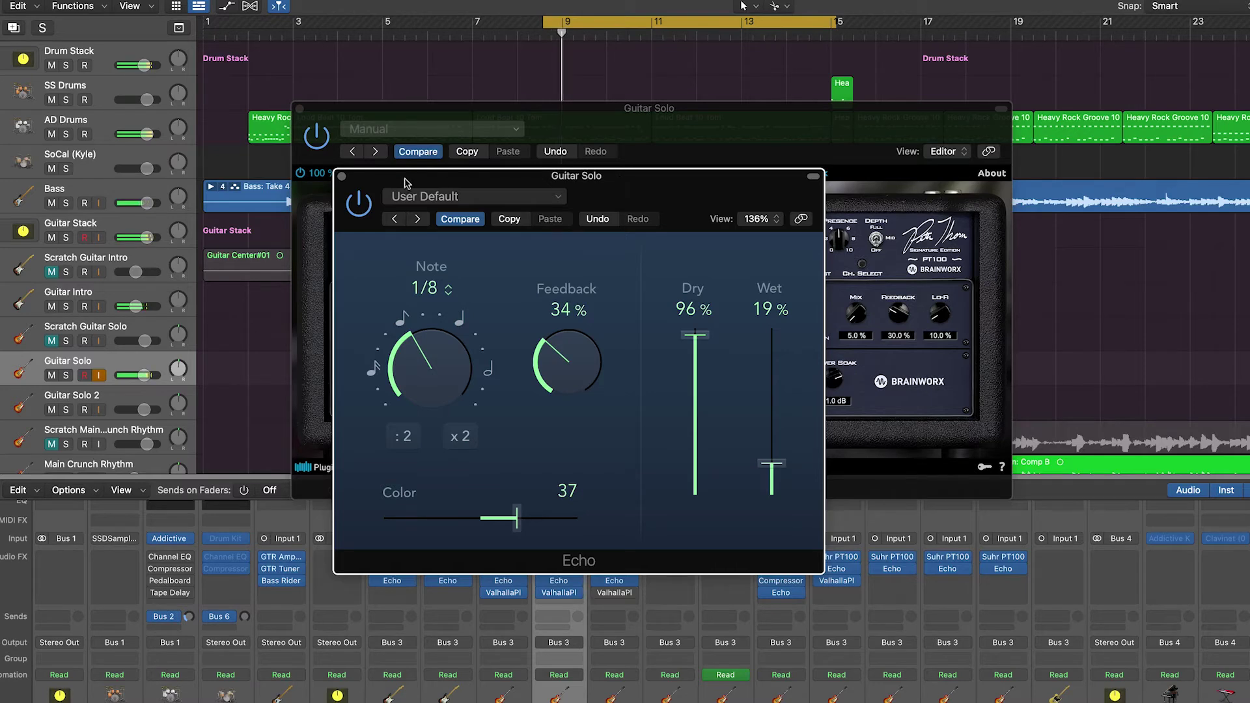
- Close the Echo, view the recording chain information on the Guitar Solo track's Suhr PT100 and close the amp
{"action": "left_click", "coordinate": [342, 175]}
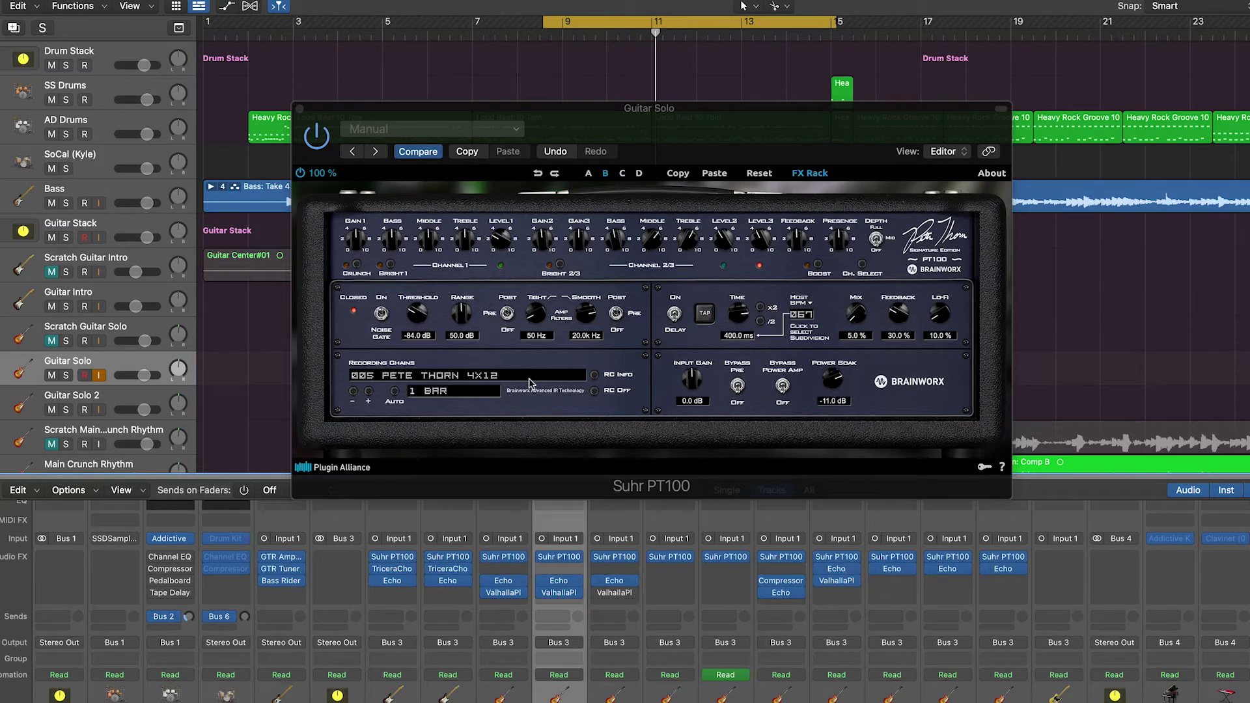
{"action": "left_click", "coordinate": [594, 377]}
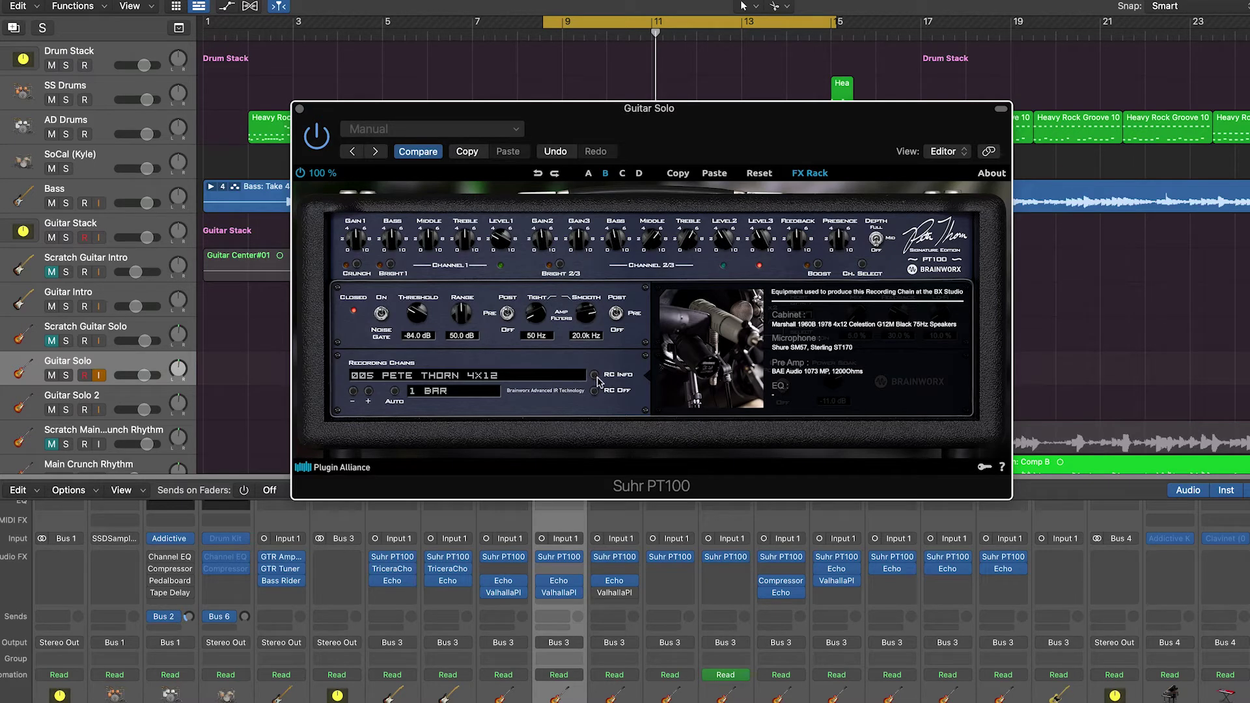
{"action": "left_click", "coordinate": [300, 109]}
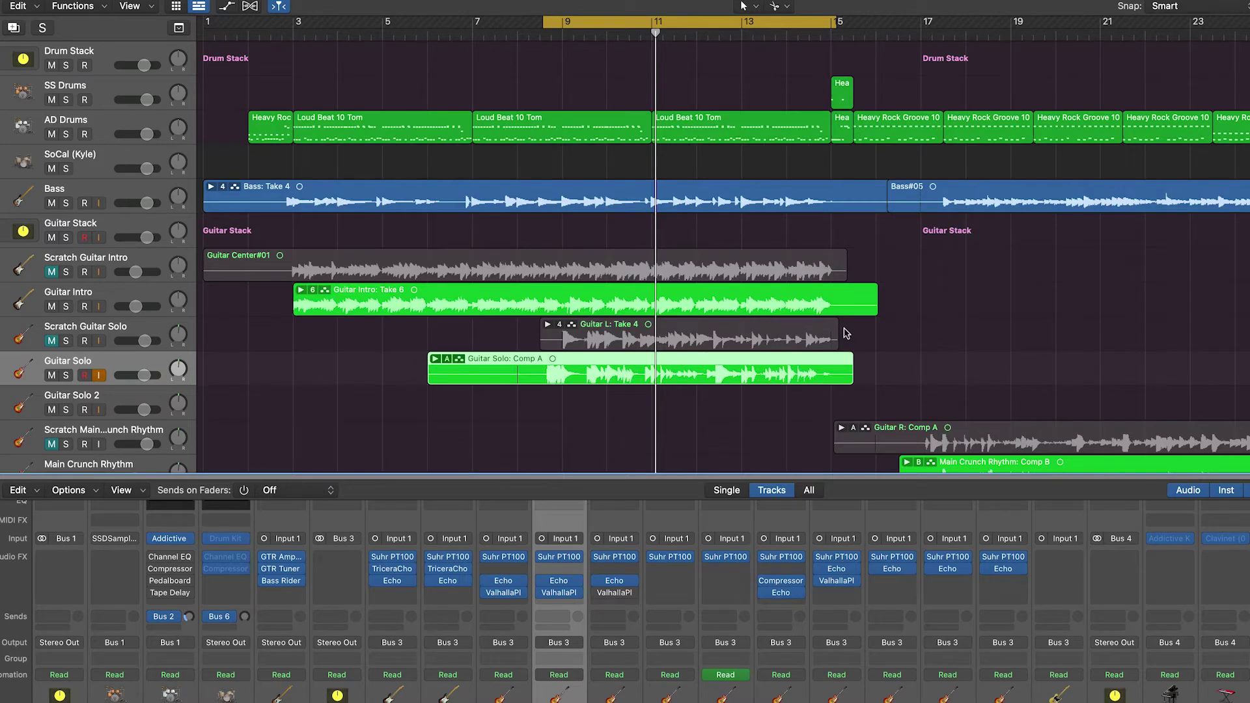
- Move the cycle range to start at bar 17 and play it with the Main Crunch Rhythm track selected
{"action": "scroll", "coordinate": [846, 334], "scroll_direction": "down", "scroll_amount": 2}
{"action": "left_click_drag", "start_coordinate": [767, 24], "coordinate": [1148, 44]}
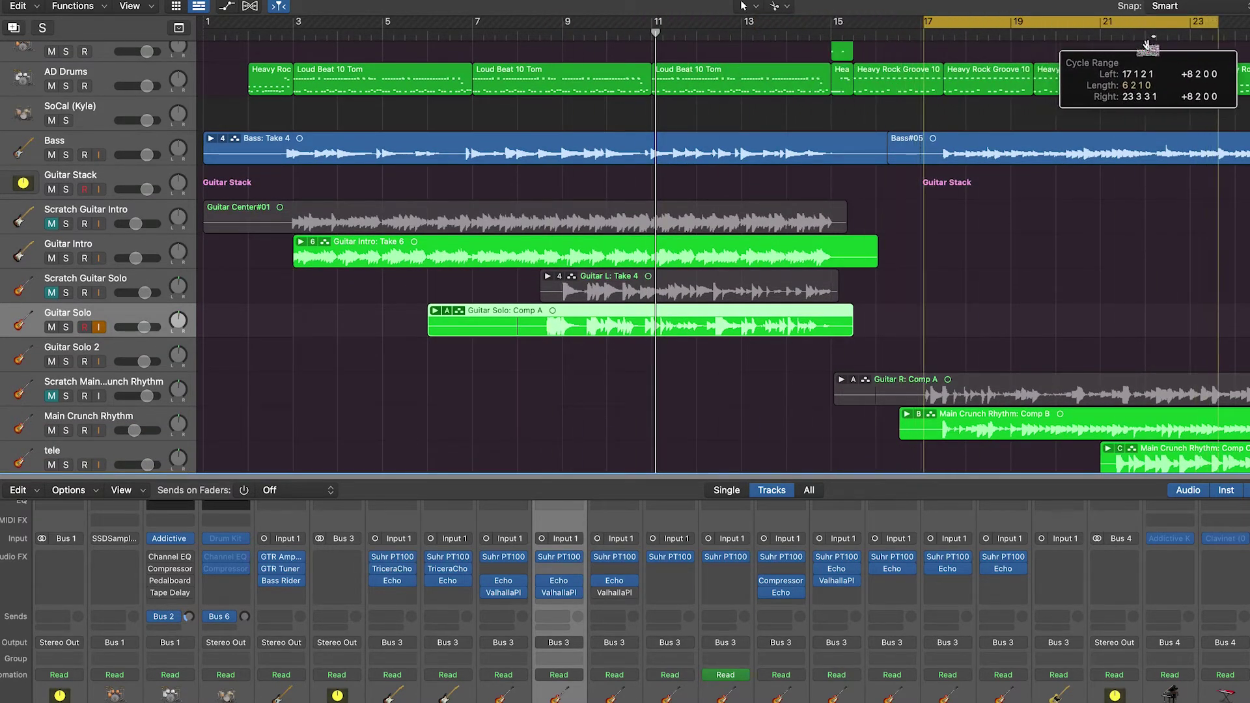
{"action": "left_click", "coordinate": [109, 427]}
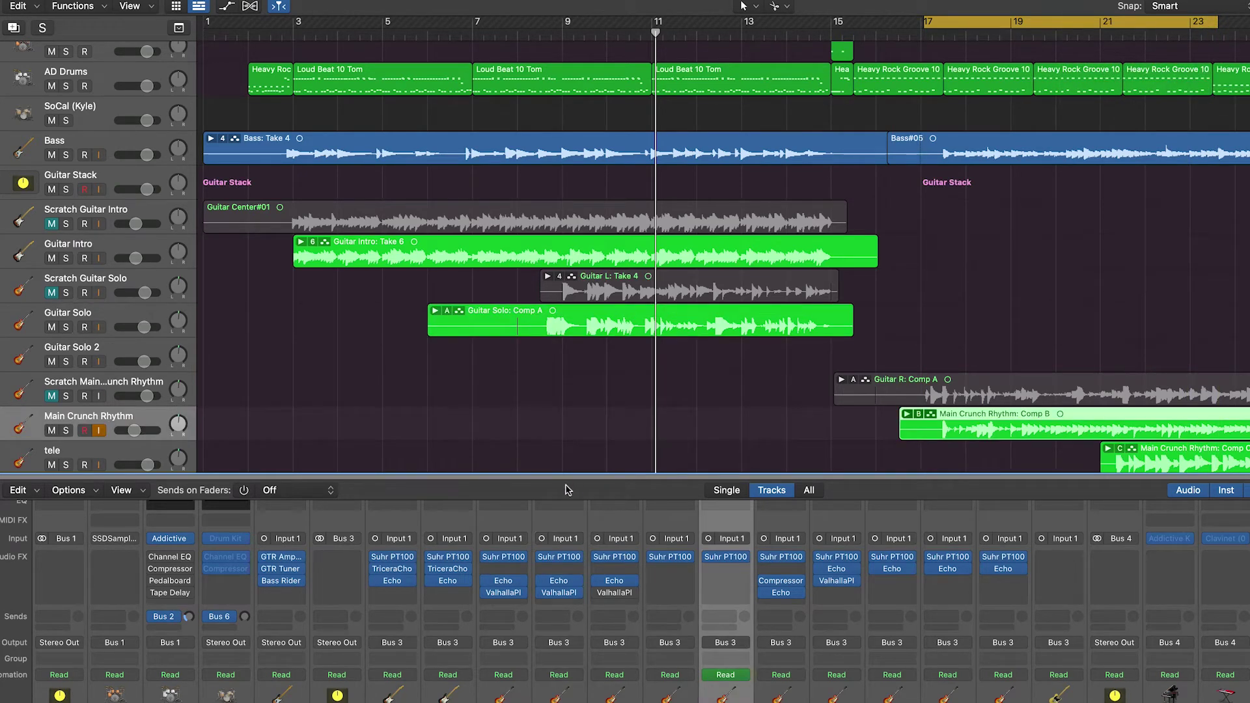
{"action": "key", "text": "space"}
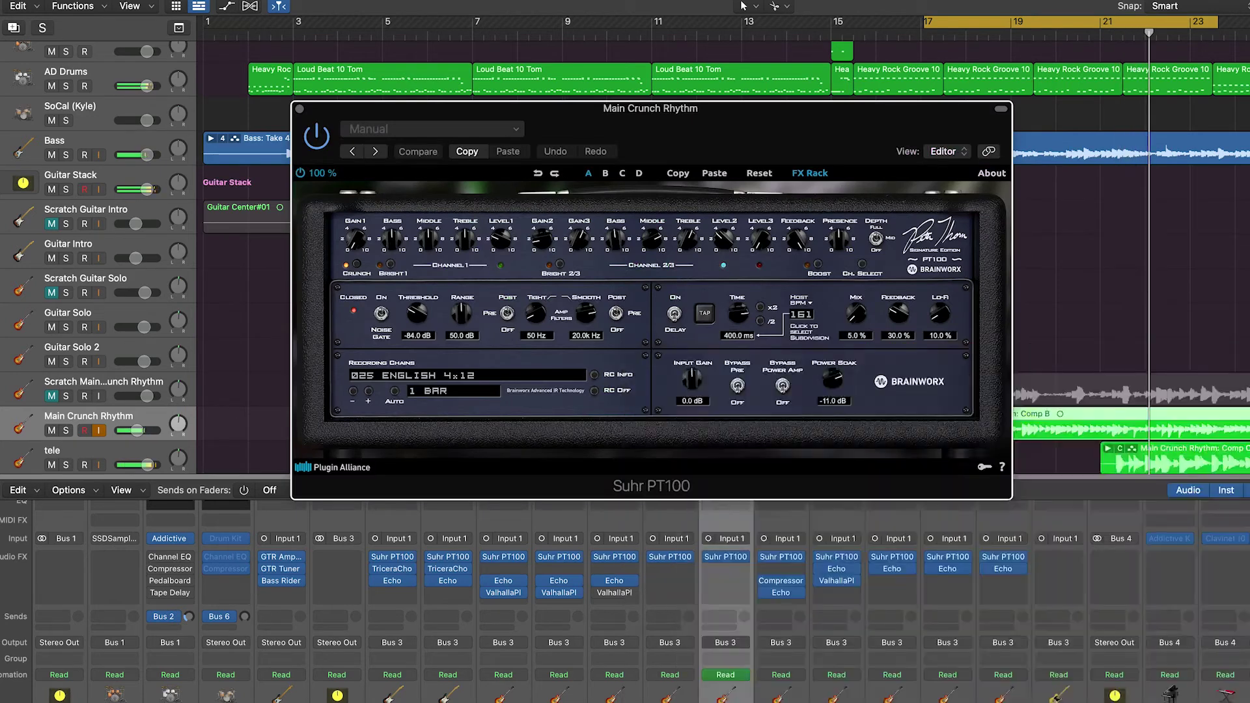
- Solo the Main Crunch Rhythm track and view its Suhr PT100's recording chain information, resuming playback
{"action": "key", "text": "s"}
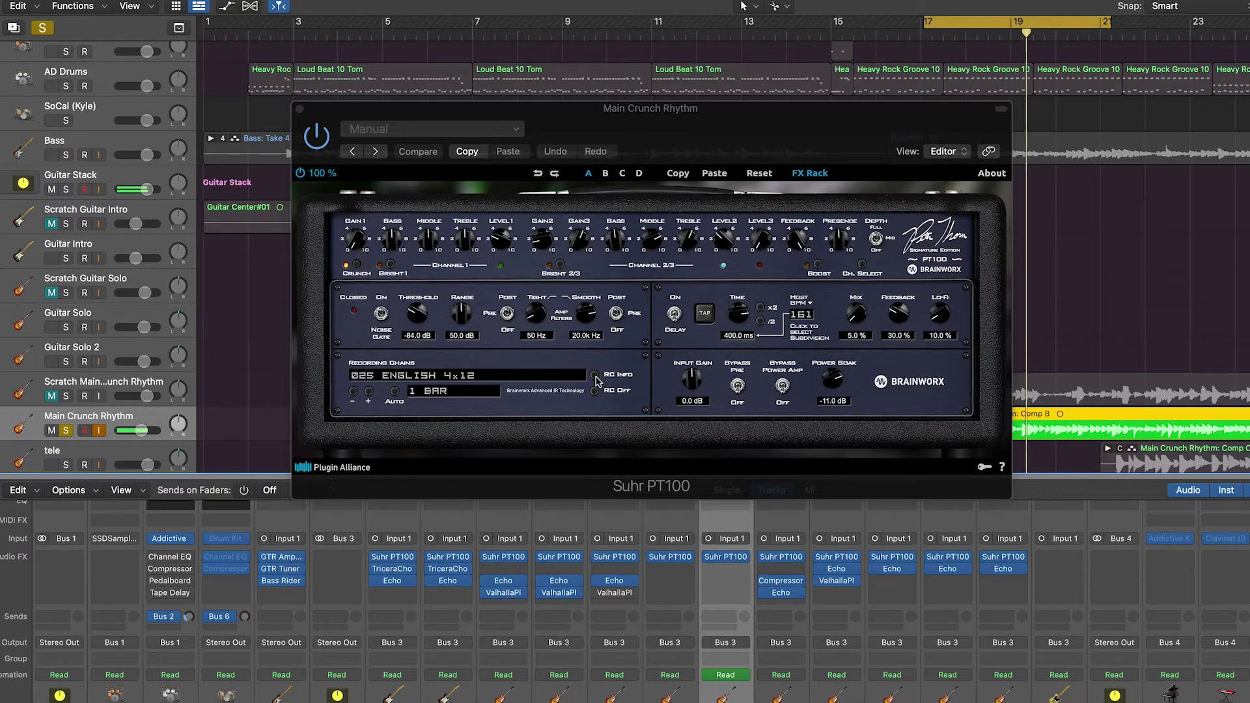
{"action": "left_click", "coordinate": [595, 375]}
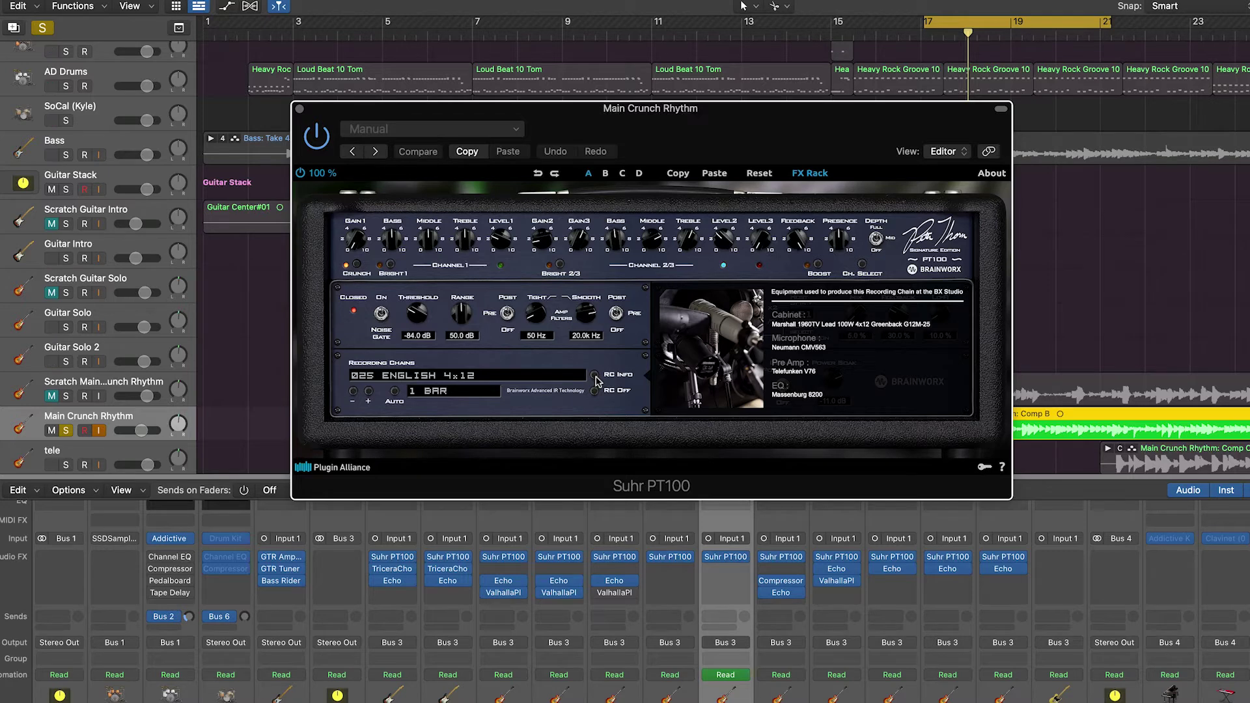
{"action": "key", "text": "space"}
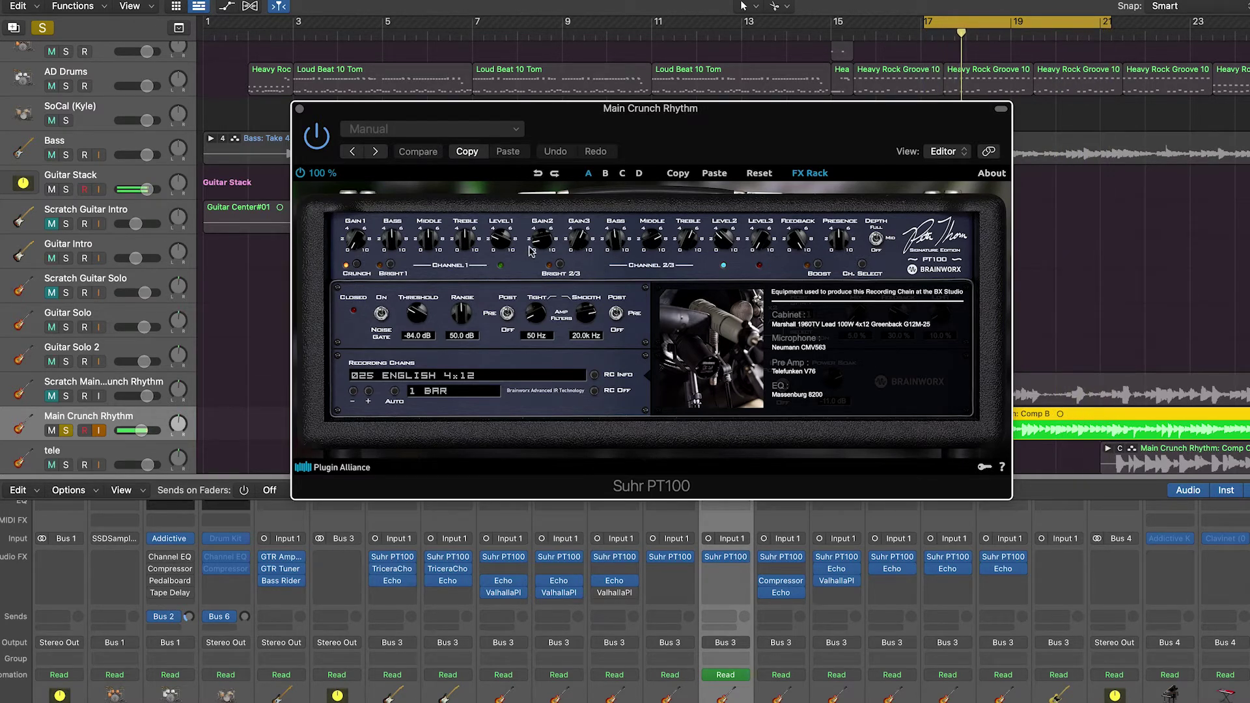
- Adjust Gain 2 on the Main Crunch Rhythm amp, hear channel 3 with the track unsoloed, and return to channel 2
{"action": "left_click_drag", "start_coordinate": [545, 243], "coordinate": [544, 162]}
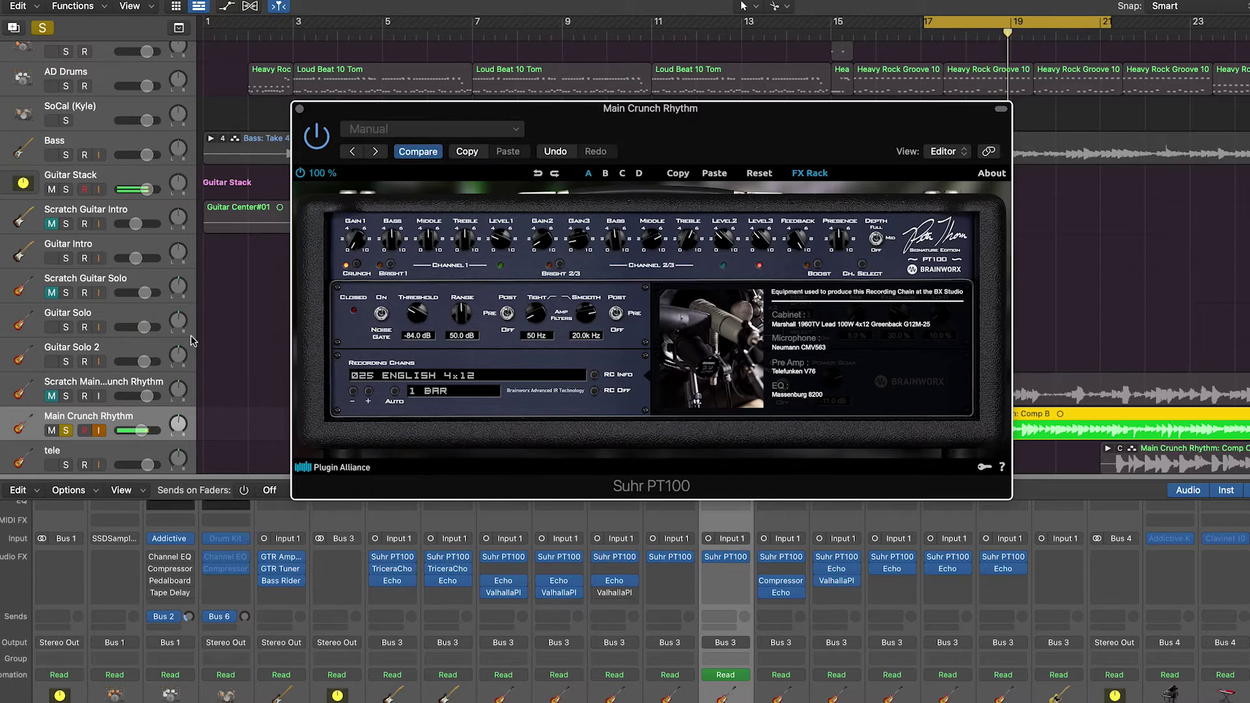
{"action": "left_click", "coordinate": [67, 432]}
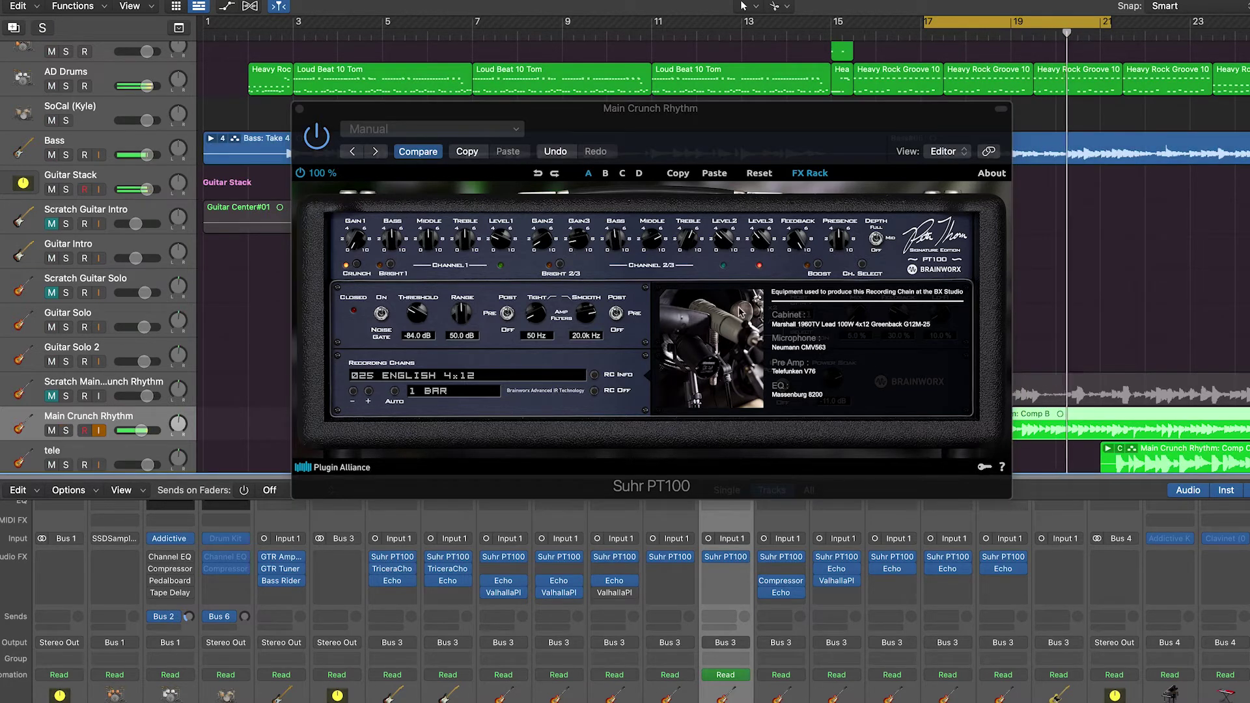
{"action": "left_click", "coordinate": [724, 269]}
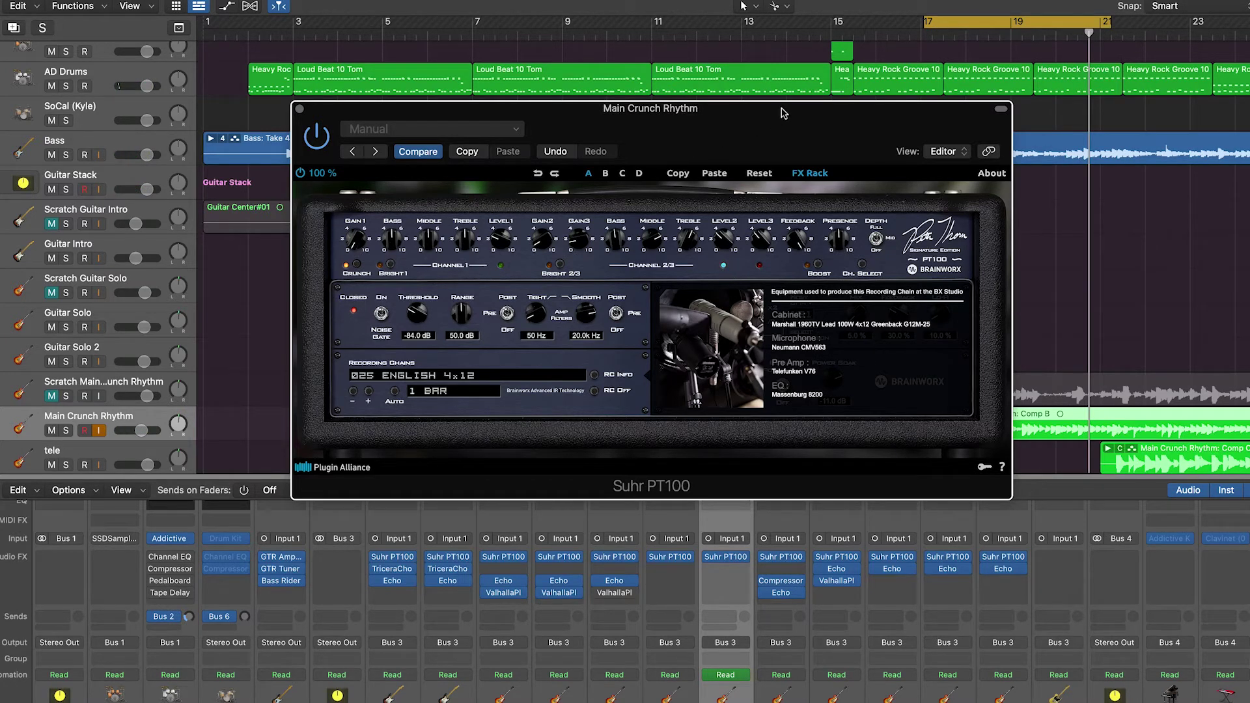
{"action": "left_click_drag", "start_coordinate": [784, 113], "coordinate": [588, 208]}
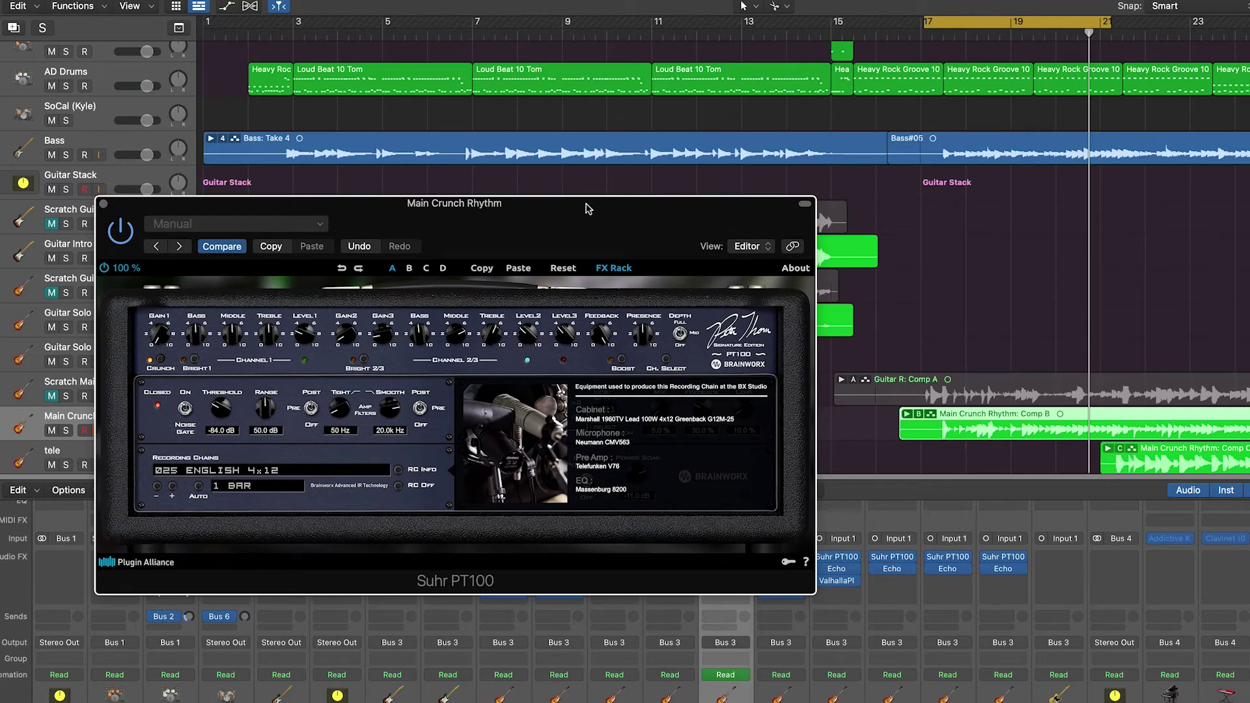
{"action": "left_click", "coordinate": [104, 205]}
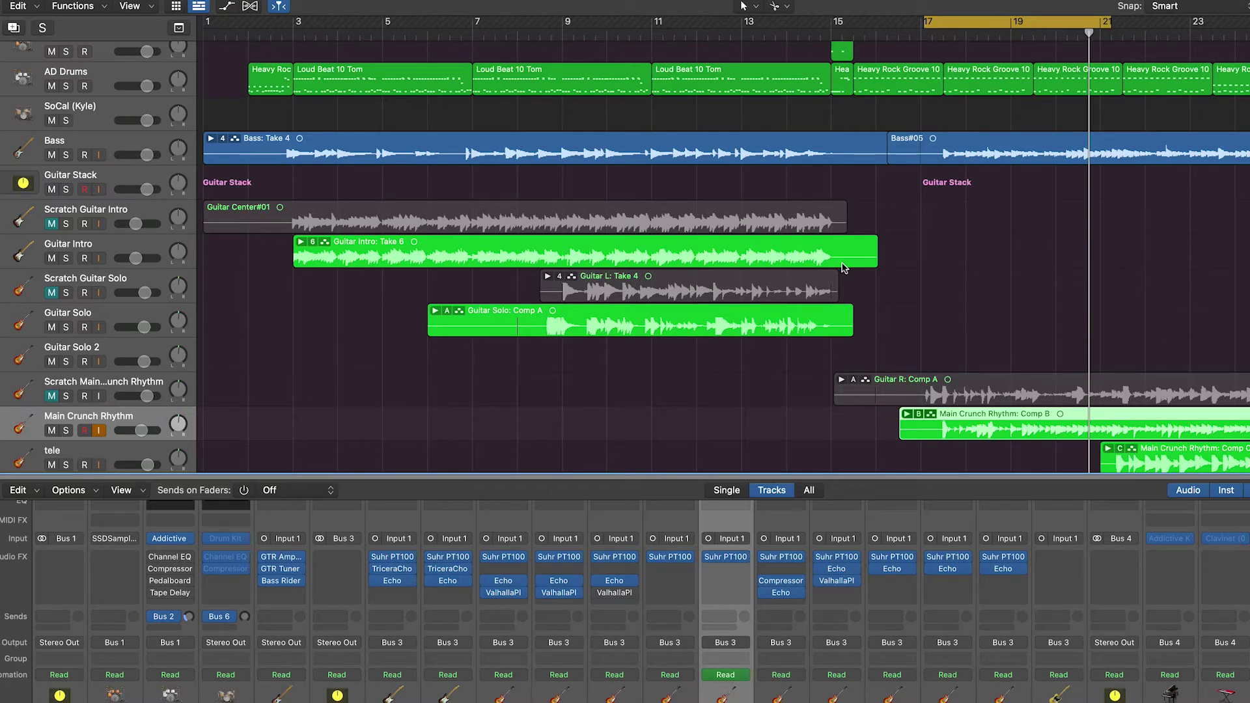
- Set the cycle range from about bar 21 to bar 33 and play it with the tele track selected
{"action": "scroll", "coordinate": [954, 297], "scroll_direction": "right", "scroll_amount": 10}
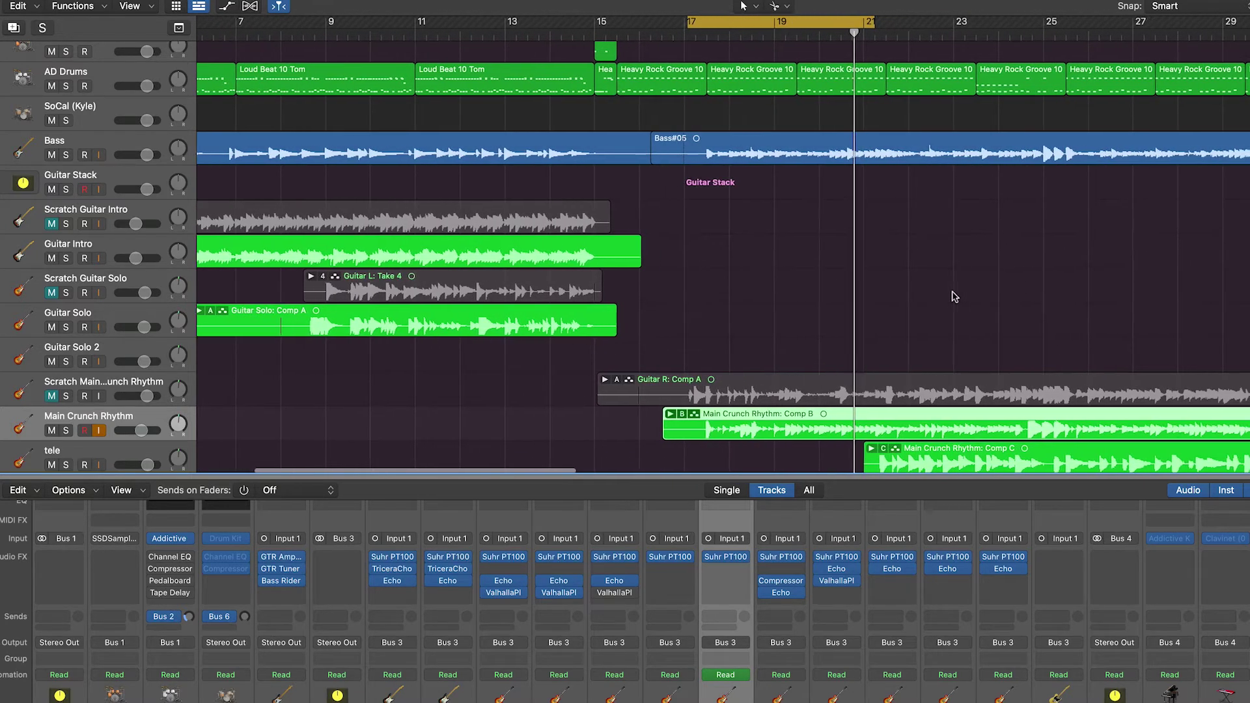
{"action": "scroll", "coordinate": [954, 297], "scroll_direction": "right", "scroll_amount": 2}
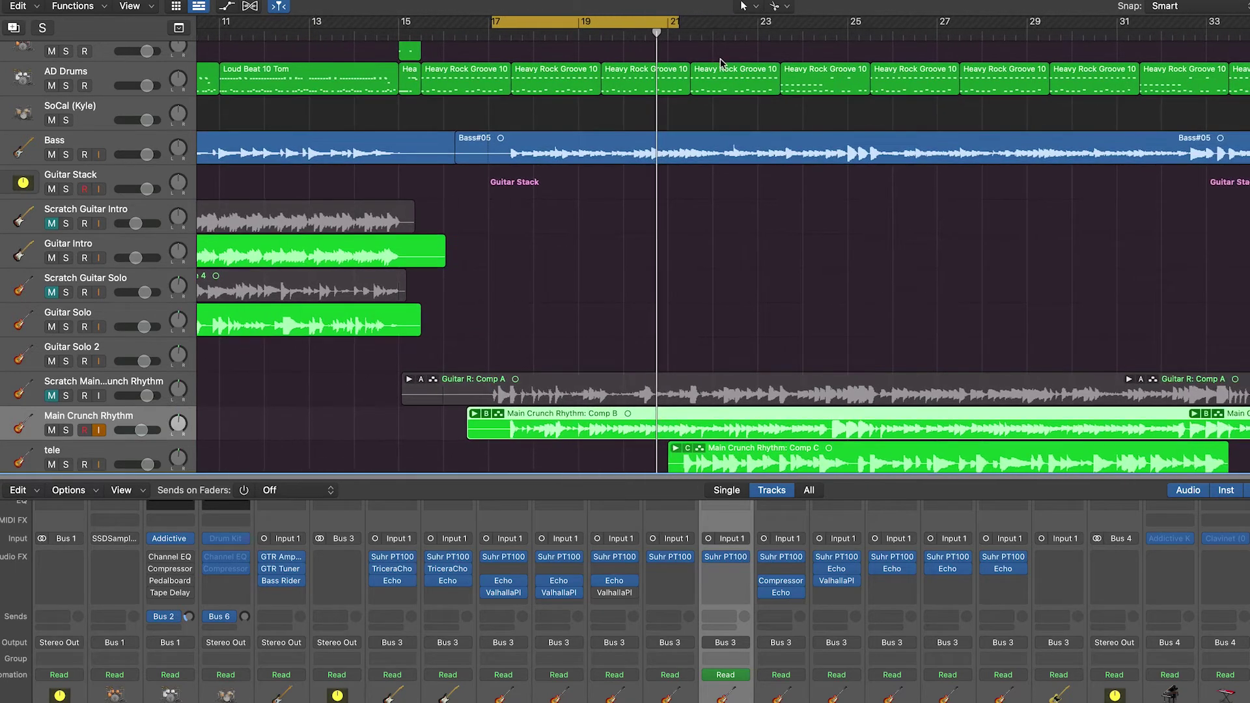
{"action": "left_click_drag", "start_coordinate": [623, 25], "coordinate": [1228, 43]}
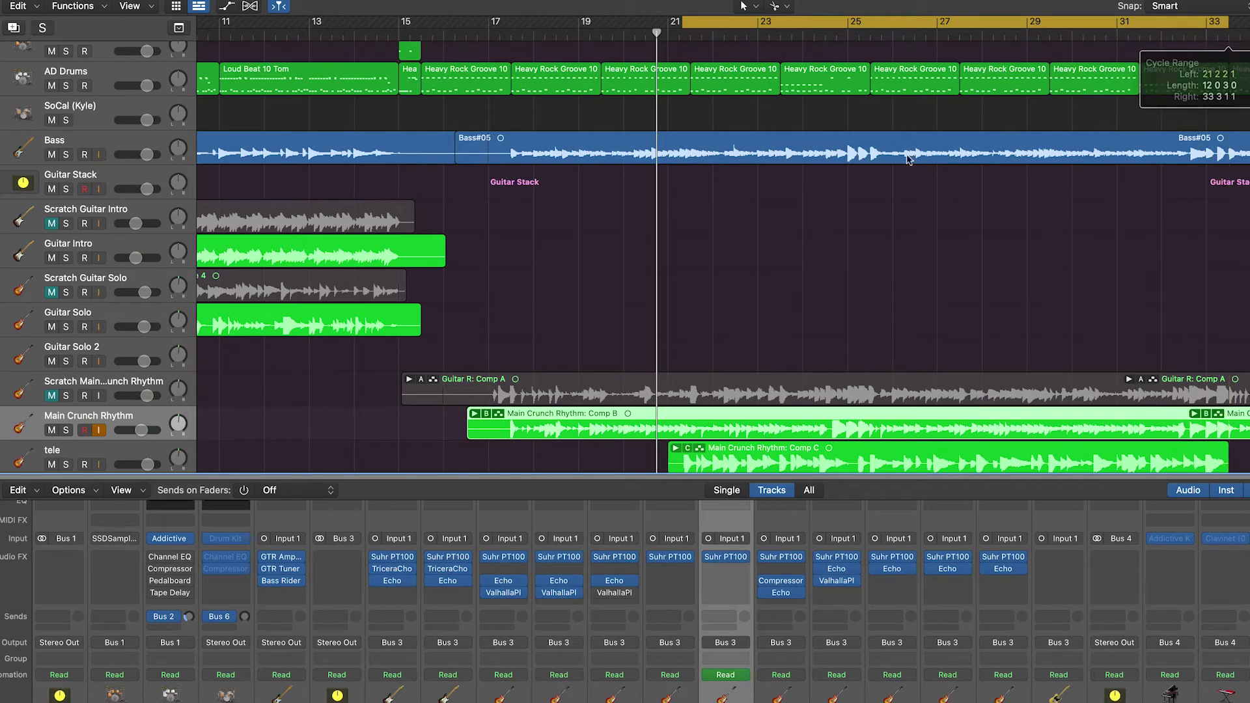
{"action": "scroll", "coordinate": [94, 451], "scroll_direction": "down", "scroll_amount": 1}
{"action": "left_click", "coordinate": [94, 451]}
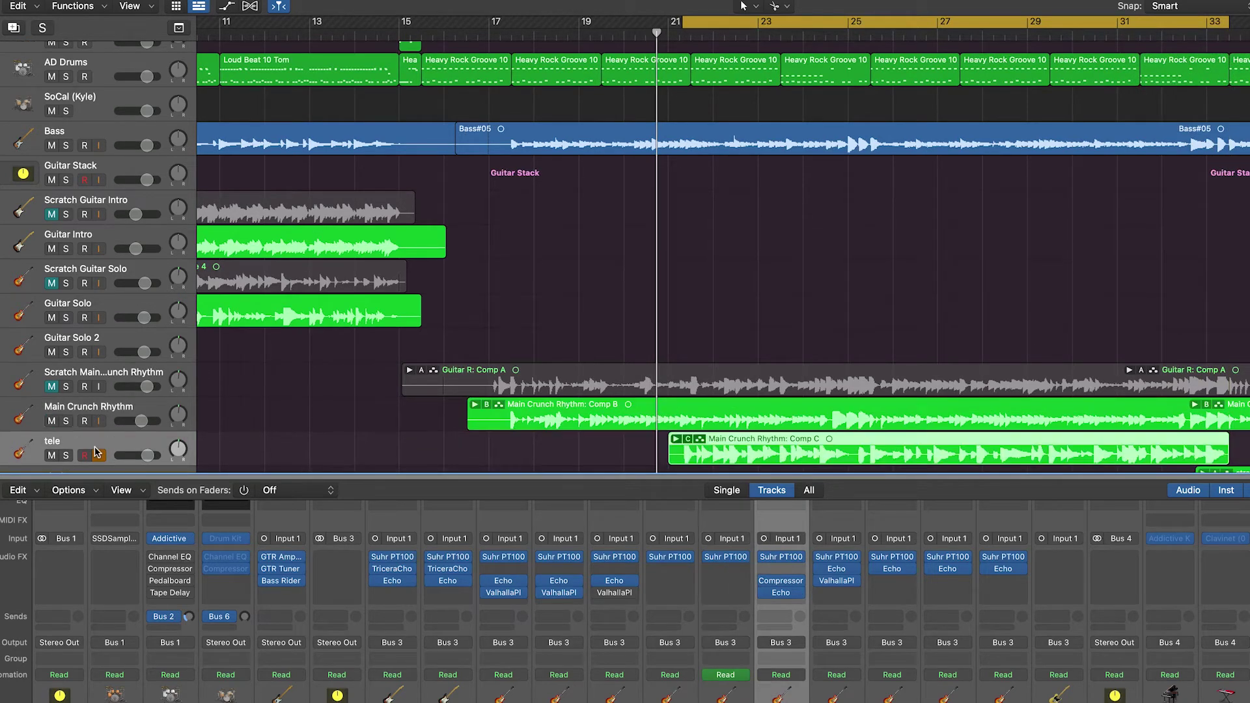
{"action": "key", "text": "space"}
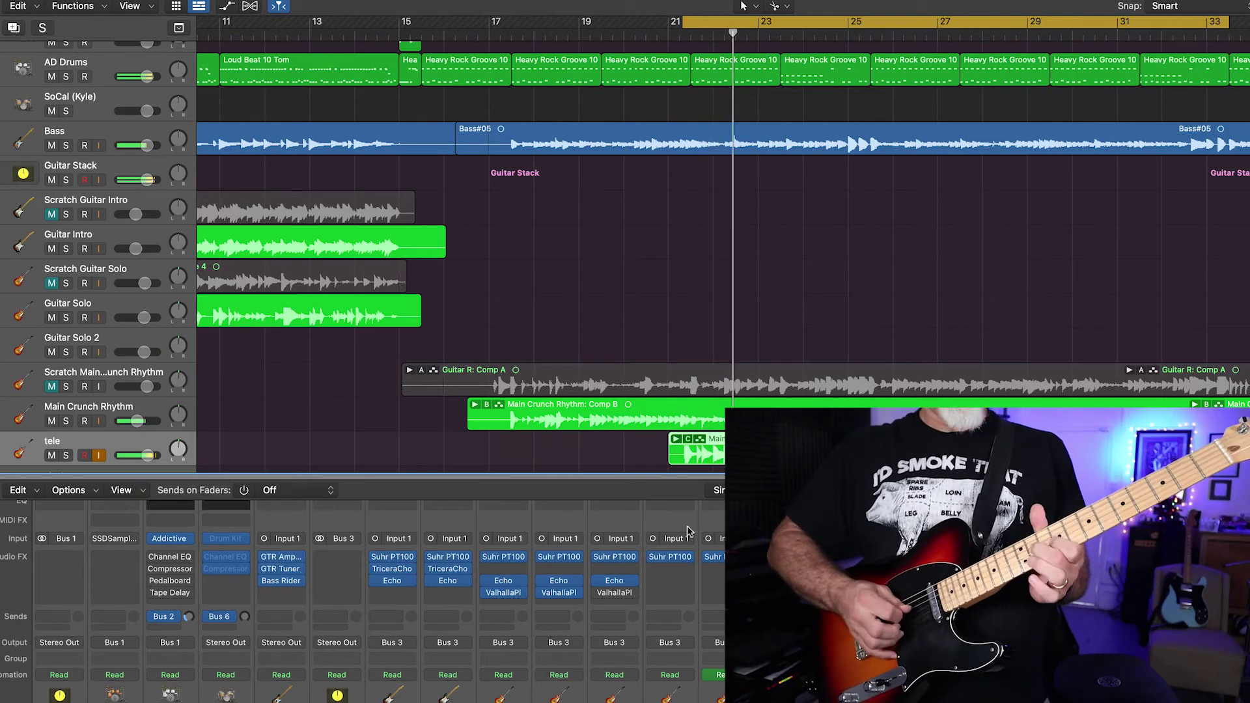
- Solo the tele track and open its Suhr PT100 and Echo during playback
{"action": "left_click", "coordinate": [781, 557]}
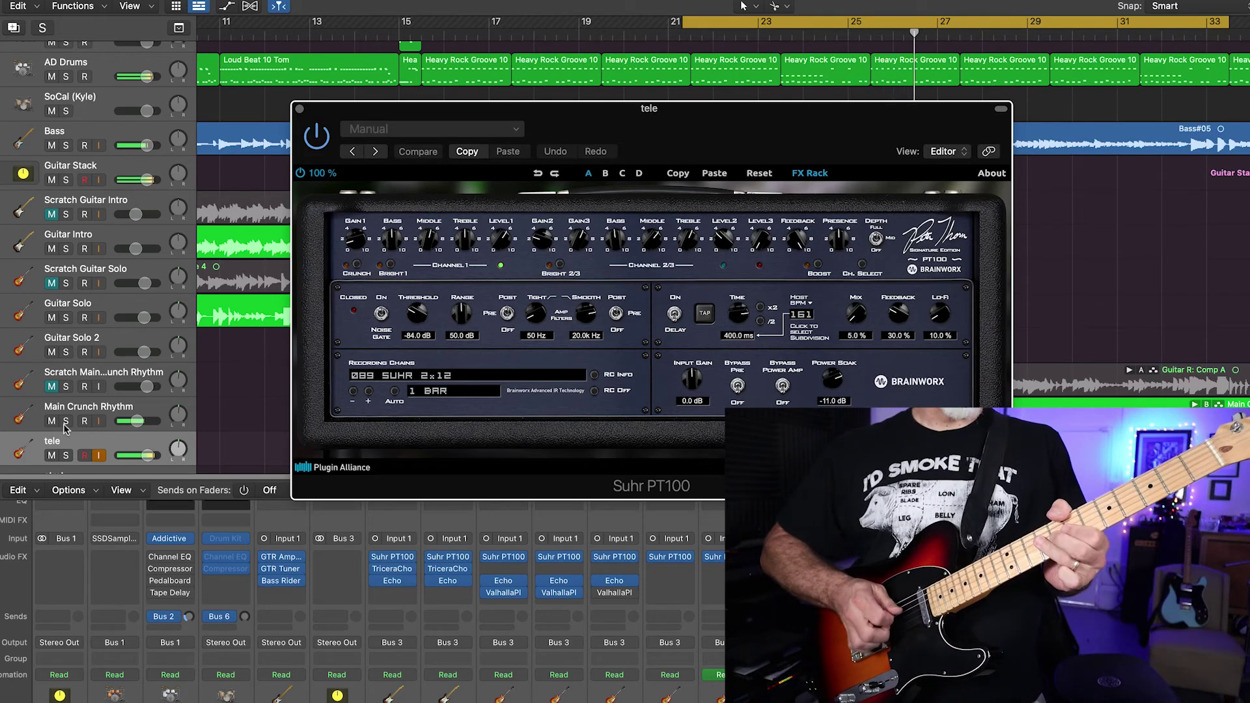
{"action": "left_click", "coordinate": [66, 455]}
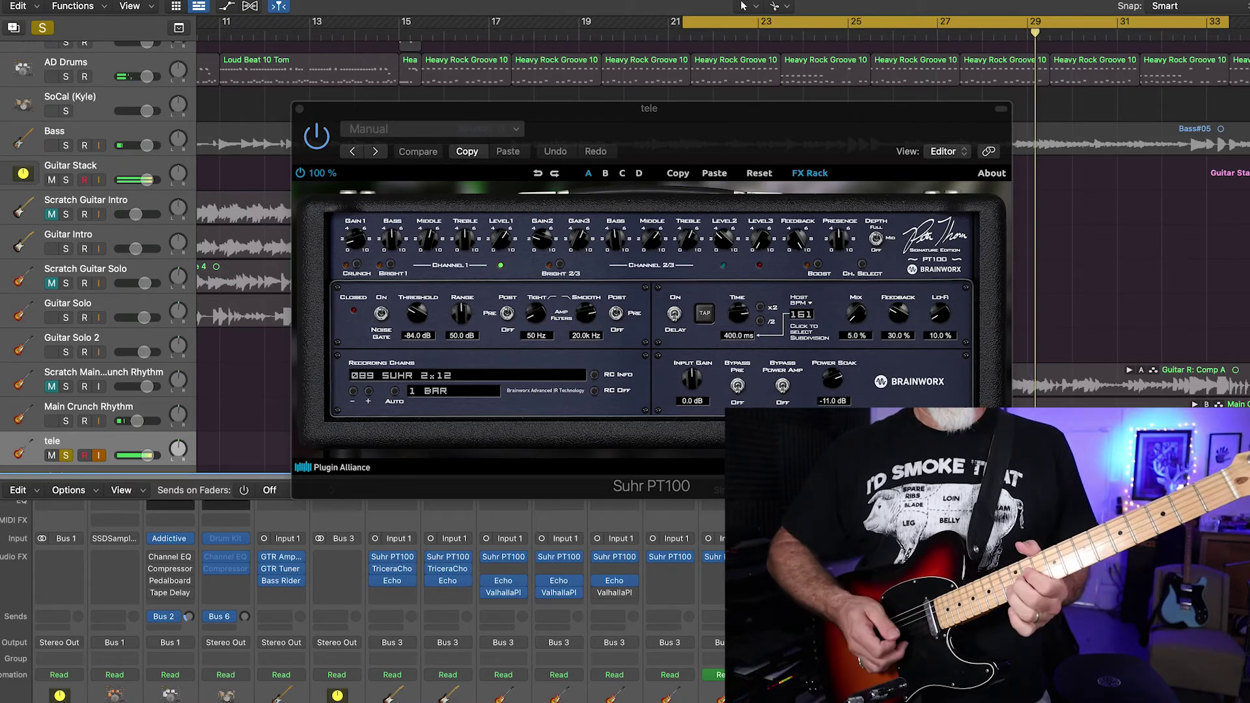
{"action": "left_click", "coordinate": [781, 581]}
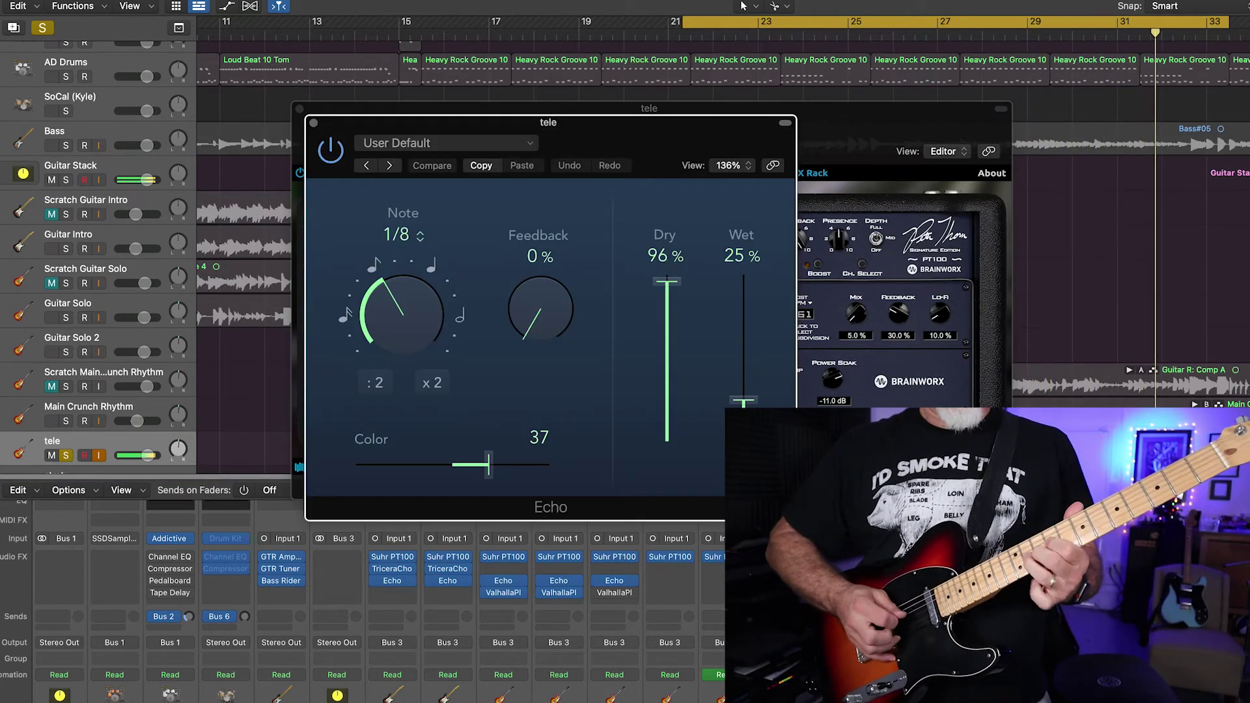
- Set the tele Echo's Wet to 16% in solo, unsolo the track and readjust Wet to 22% in the full mix
{"action": "left_click_drag", "start_coordinate": [744, 401], "coordinate": [747, 417]}
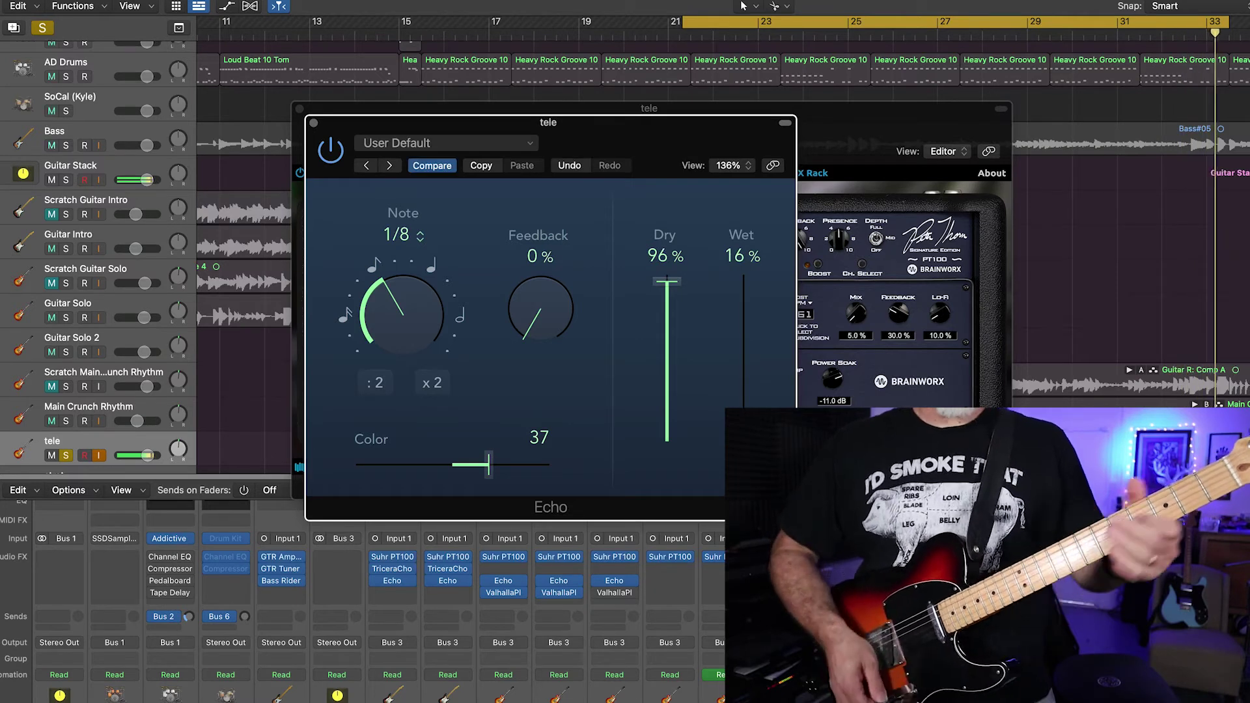
{"action": "key", "text": "space"}
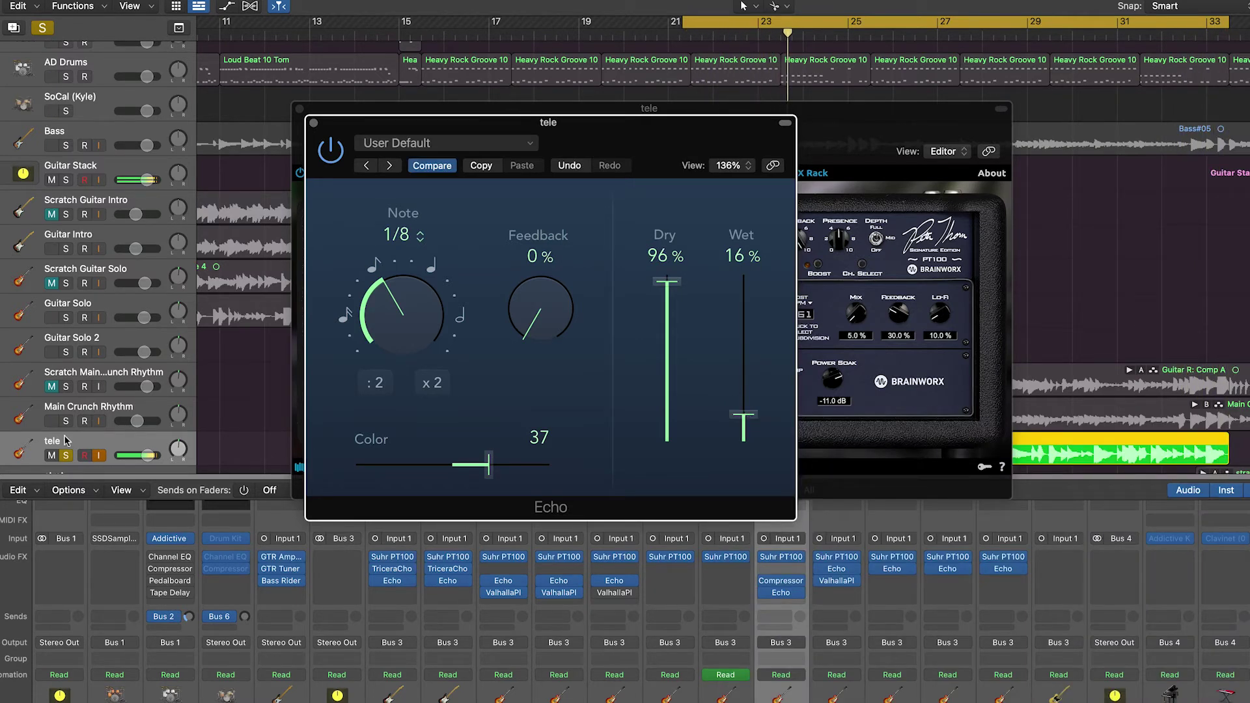
{"action": "left_click", "coordinate": [66, 456]}
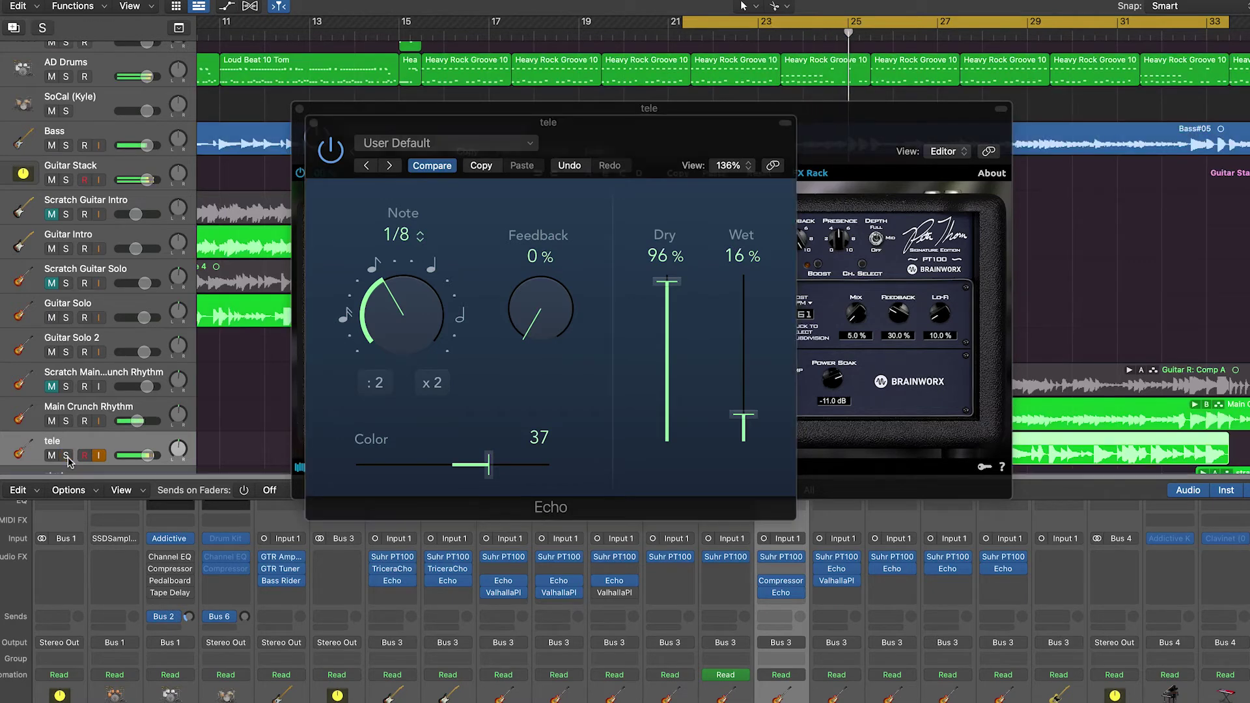
{"action": "left_click_drag", "start_coordinate": [743, 416], "coordinate": [742, 408]}
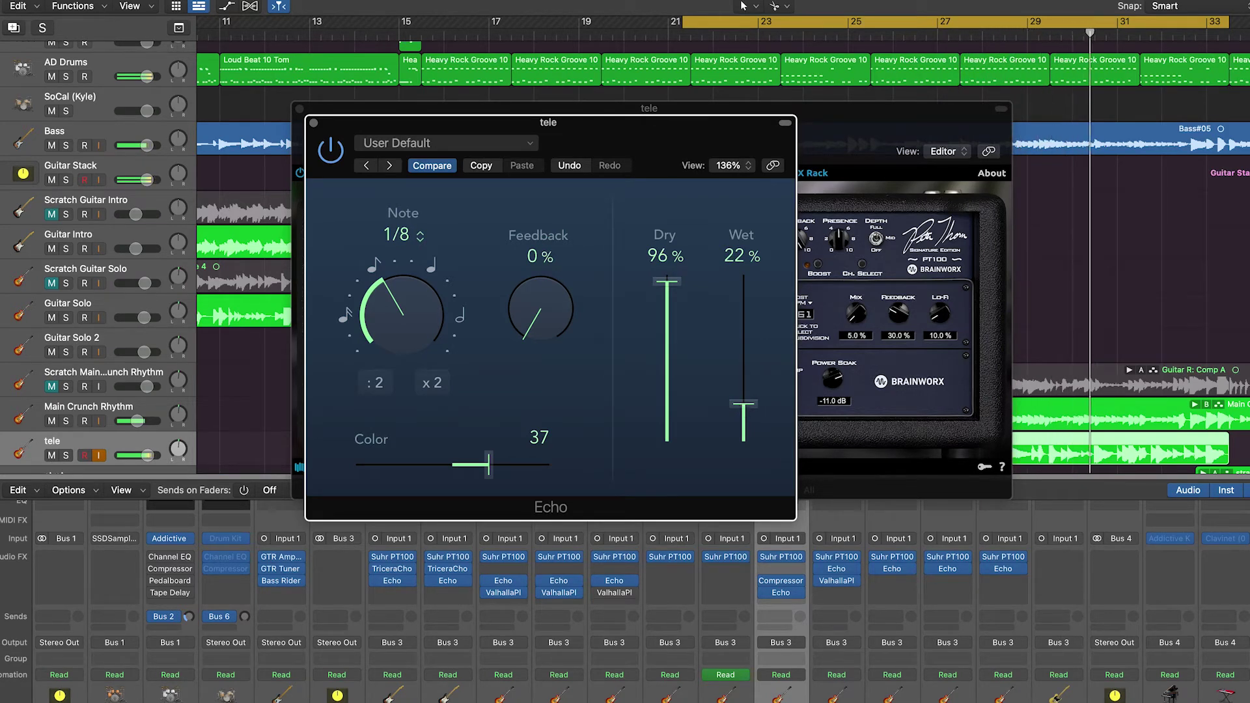
- Open the tele track's Compressor beside the Echo and bypass both effects during playback
{"action": "left_click", "coordinate": [782, 583]}
{"action": "left_click_drag", "start_coordinate": [405, 138], "coordinate": [484, 171]}
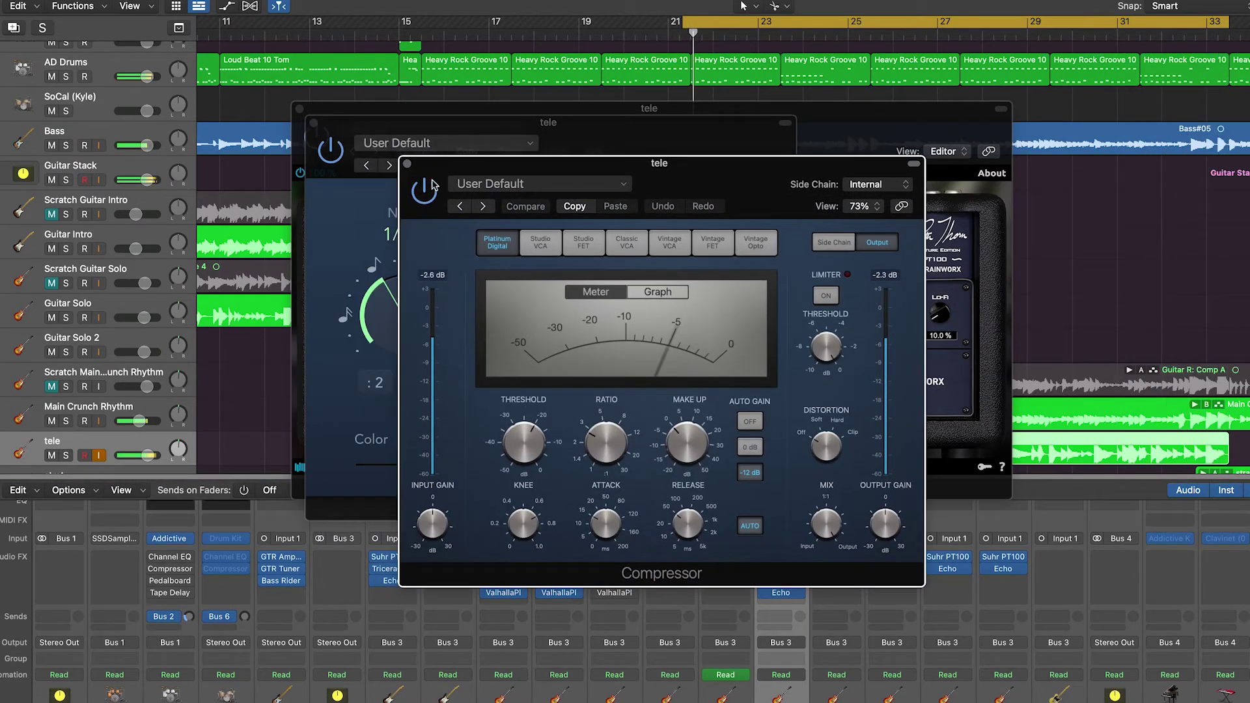
{"action": "left_click", "coordinate": [322, 163]}
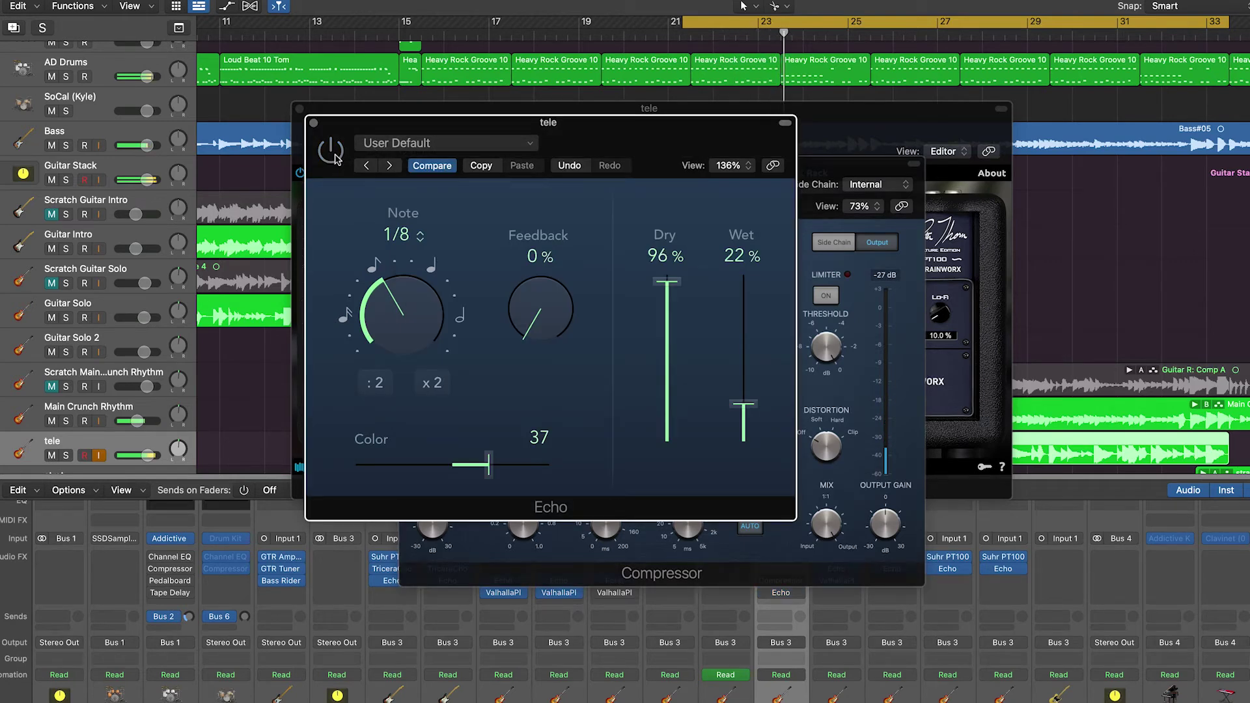
- Turn on Bright 1 on the tele track's Suhr PT100 and move the amp window clear of the Echo
{"action": "left_click", "coordinate": [873, 118]}
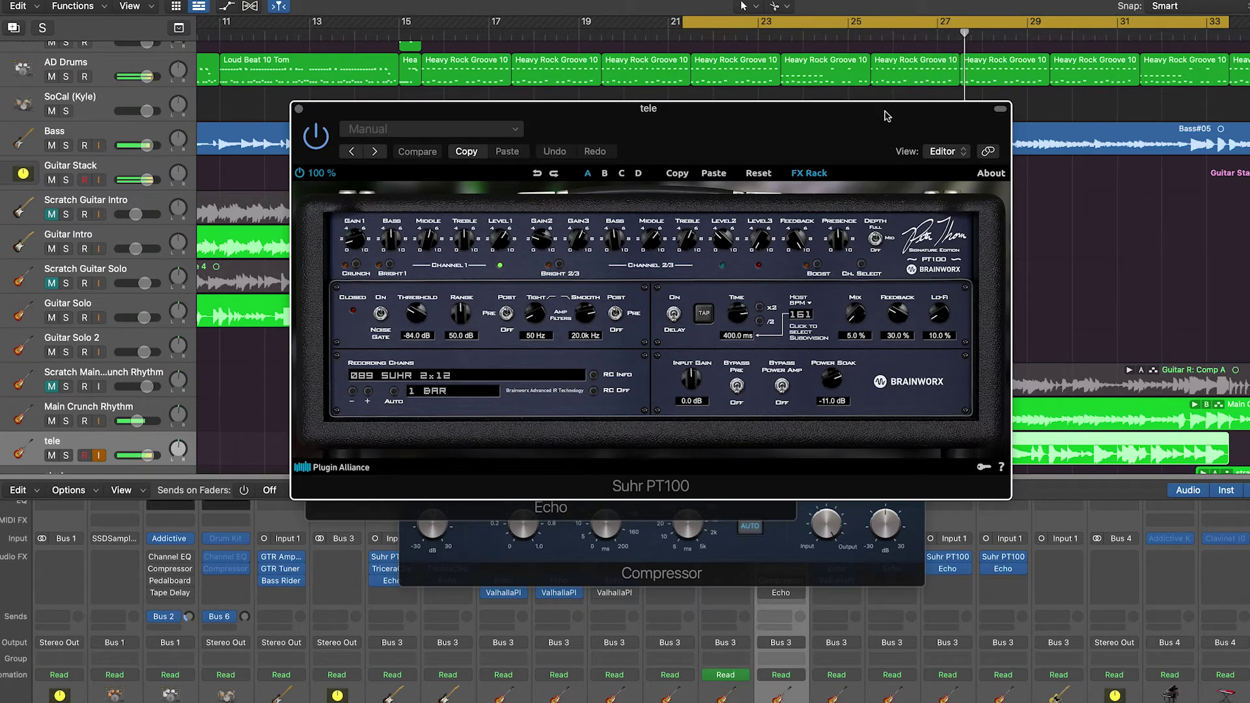
{"action": "left_click", "coordinate": [391, 266]}
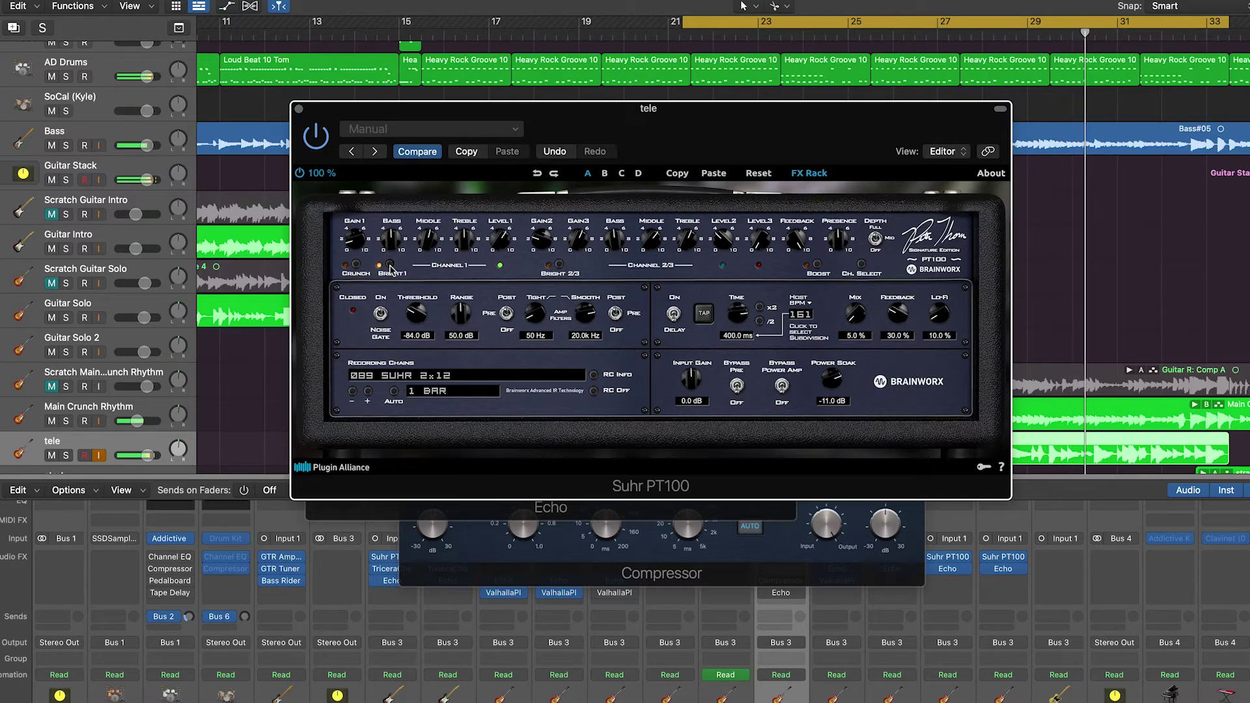
{"action": "left_click_drag", "start_coordinate": [669, 115], "coordinate": [900, 23]}
- Turn the tele track's Echo and Compressor back on, move the Compressor window lower and check the tele briefly in solo
{"action": "left_click", "coordinate": [343, 159]}
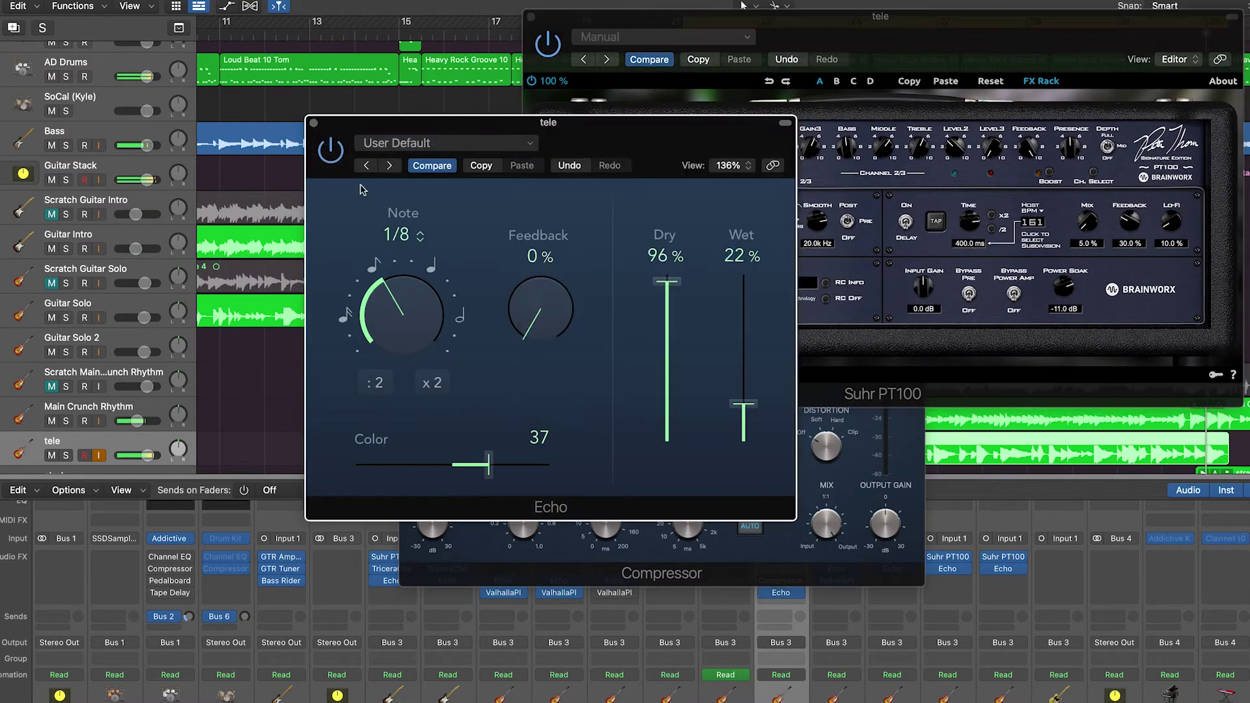
{"action": "left_click", "coordinate": [655, 554]}
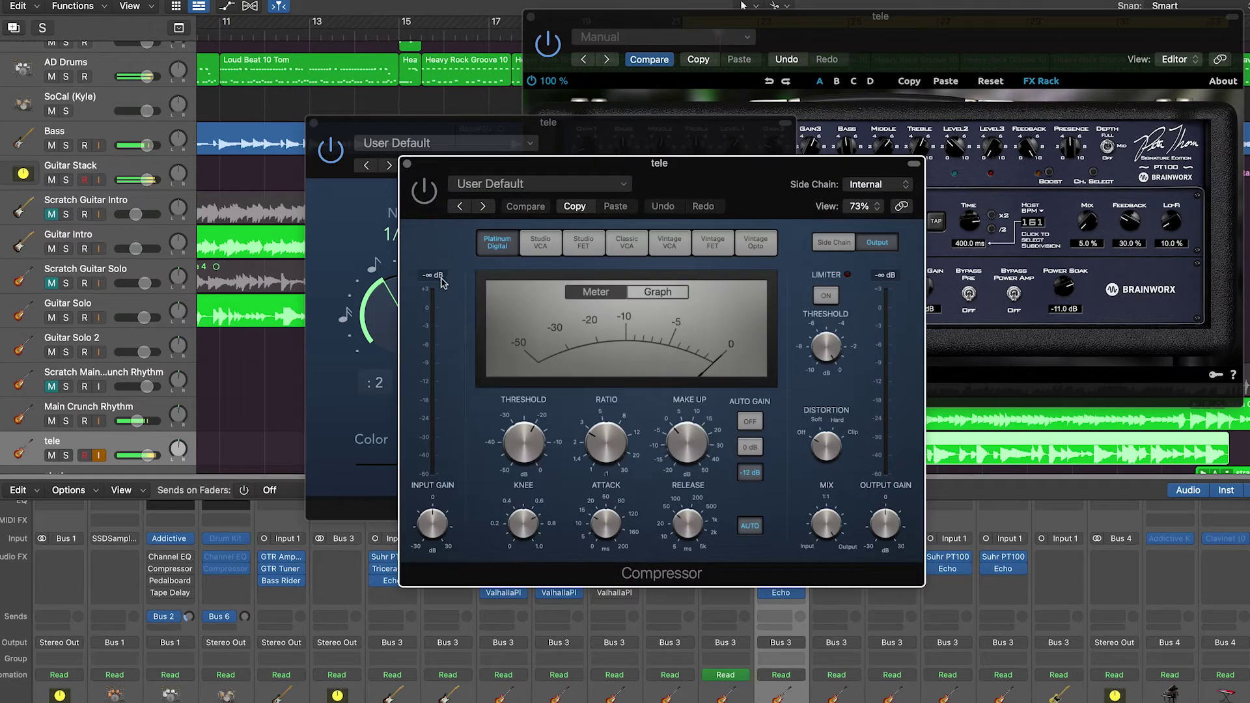
{"action": "left_click", "coordinate": [429, 199]}
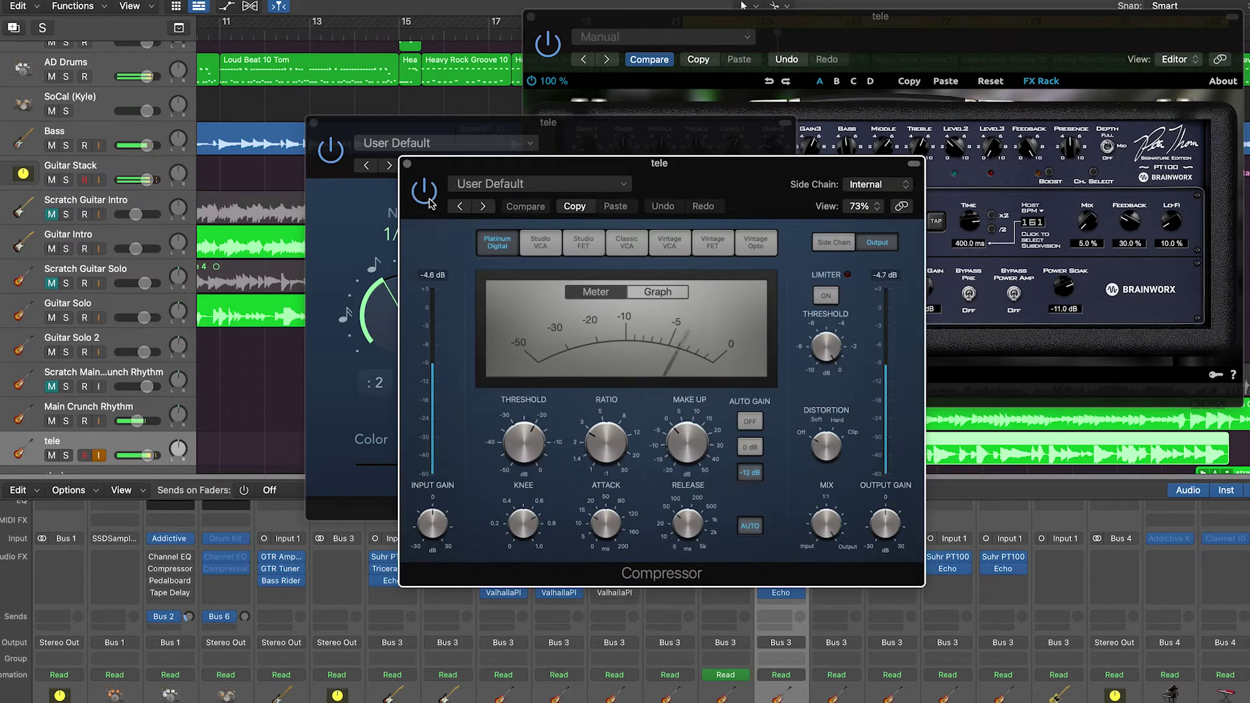
{"action": "left_click_drag", "start_coordinate": [727, 177], "coordinate": [741, 263]}
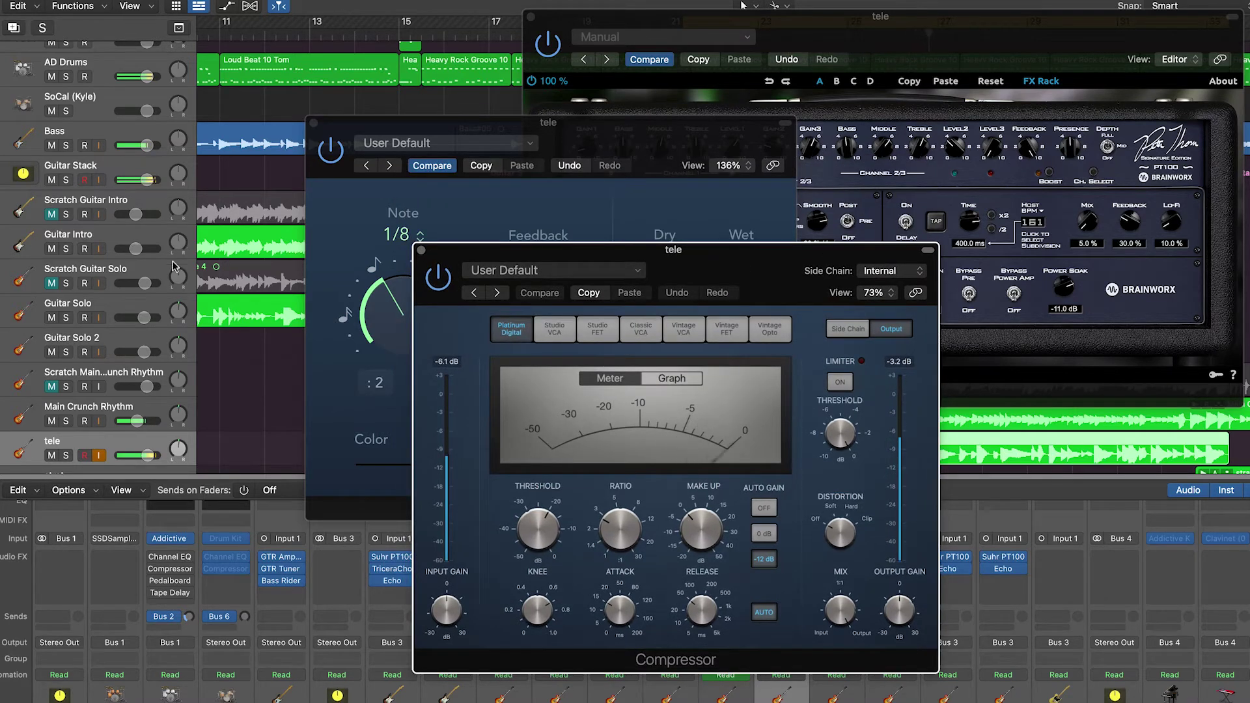
{"action": "left_click", "coordinate": [66, 456]}
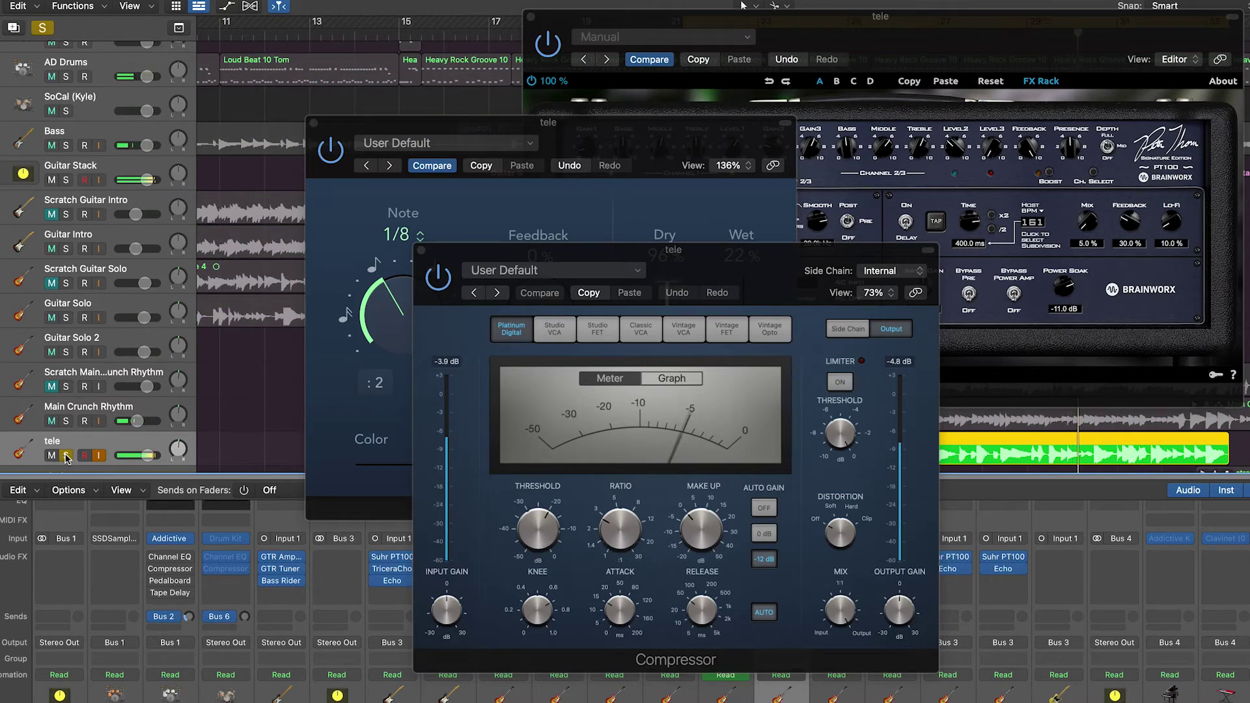
{"action": "left_click", "coordinate": [66, 456]}
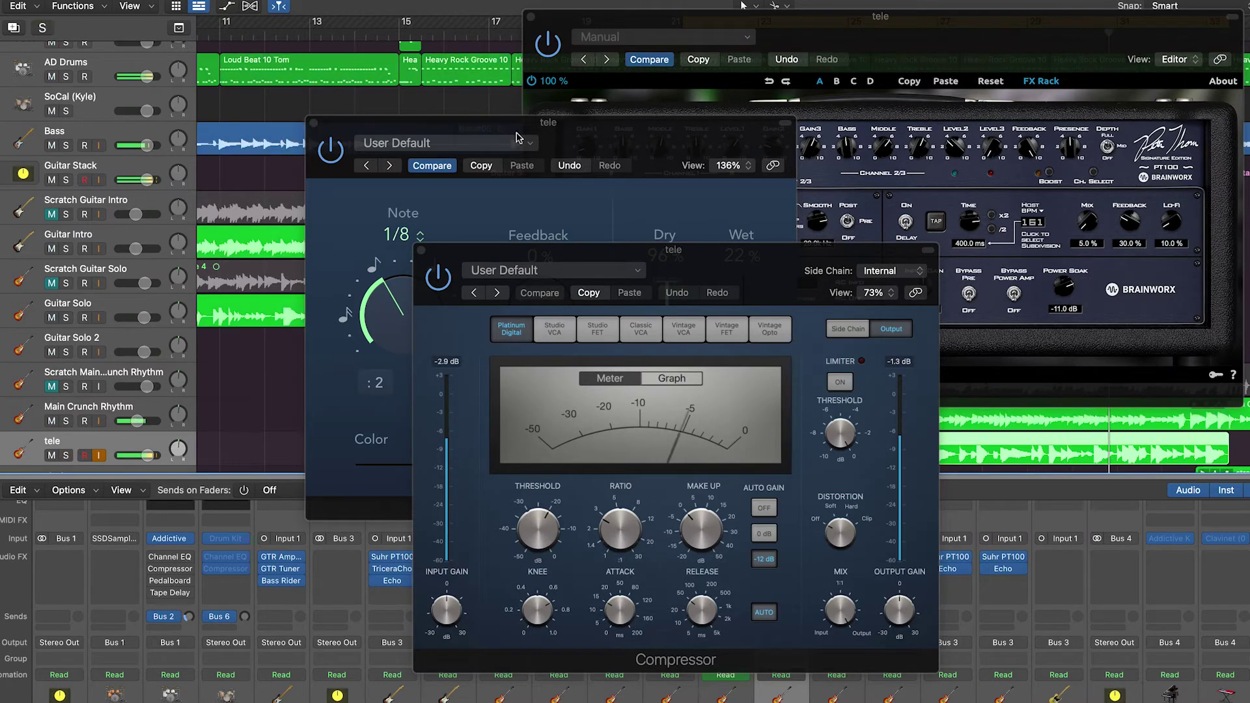
- Turn Bright 1 back on in the tele's Suhr PT100 and show the info for its 089 Suhr 2x12 recording chain
{"action": "left_click", "coordinate": [1042, 21]}
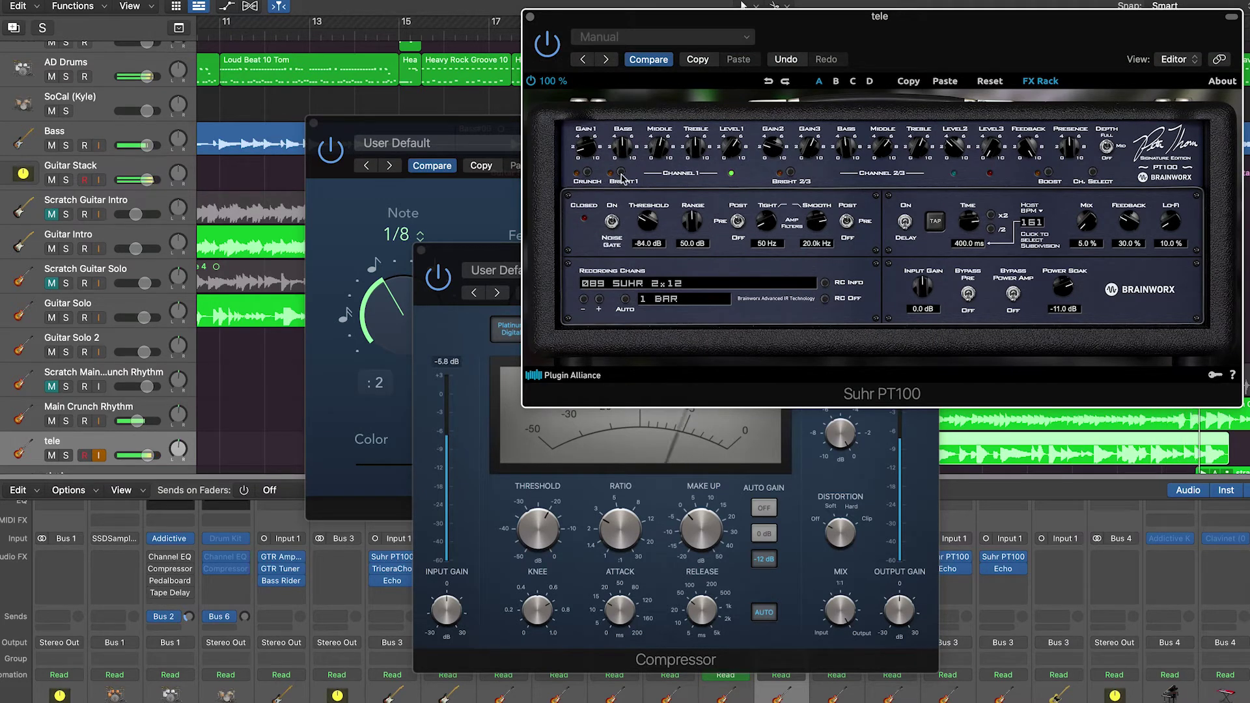
{"action": "left_click", "coordinate": [621, 174]}
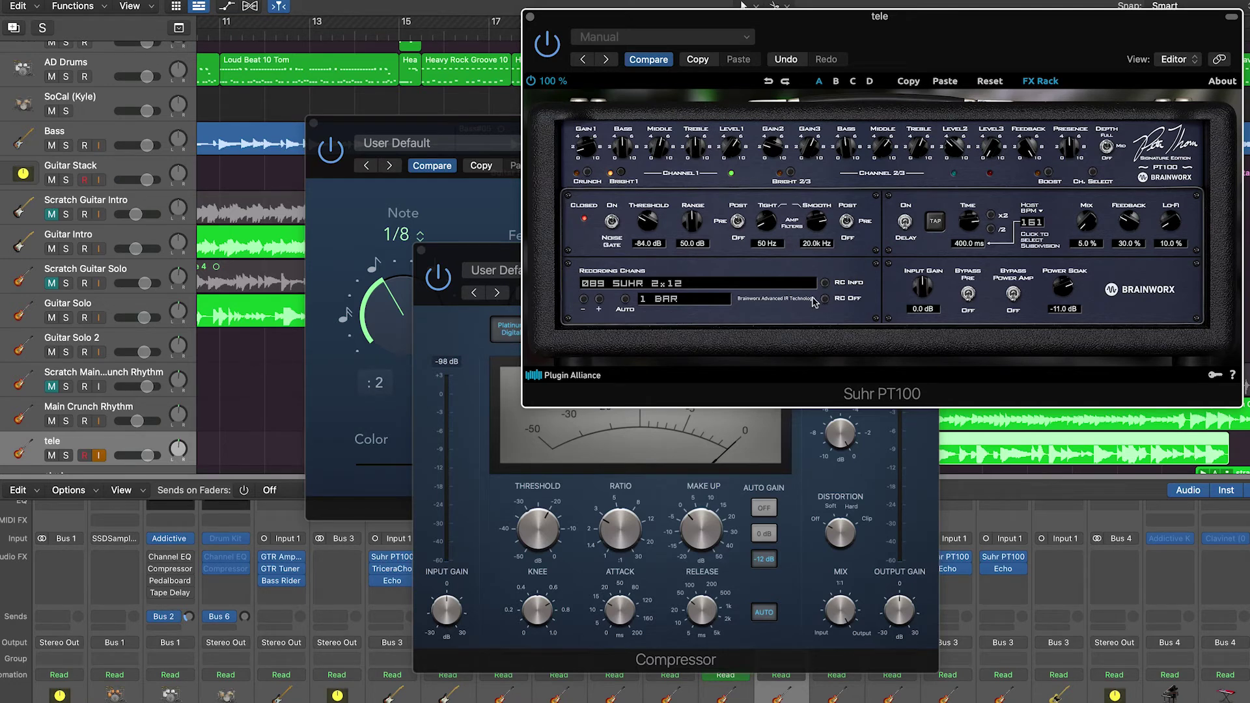
{"action": "left_click", "coordinate": [826, 282]}
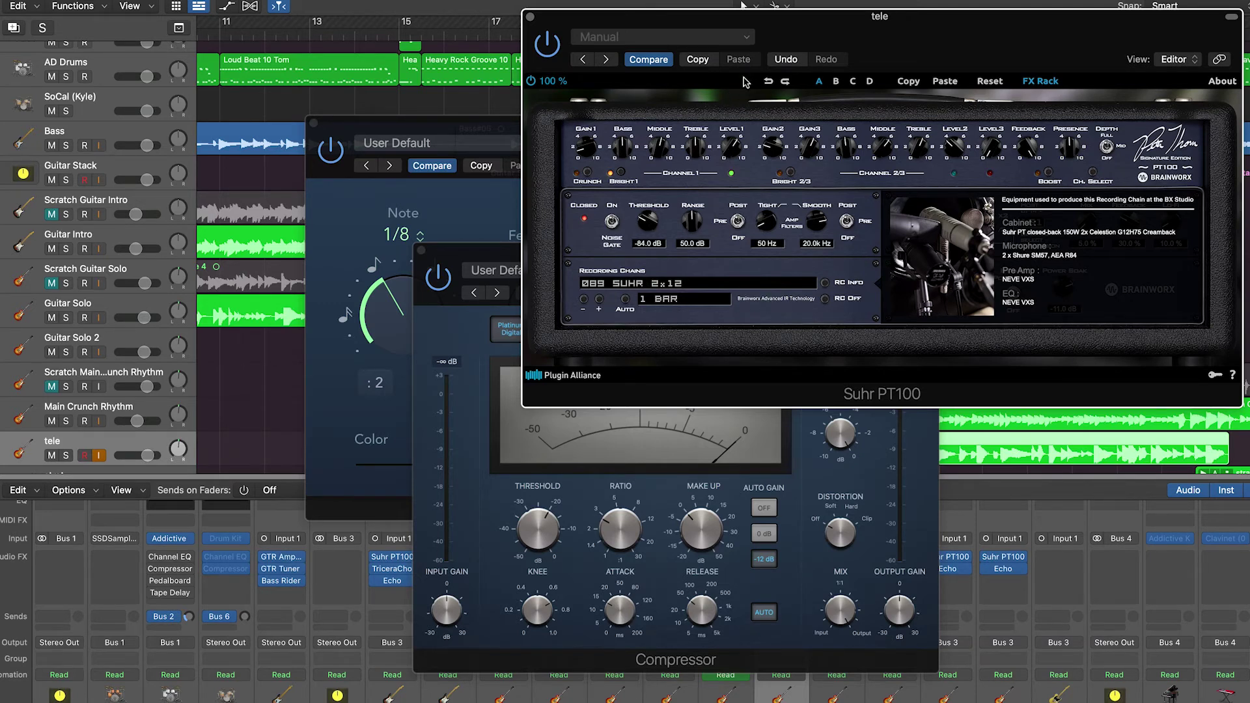
- Solo the tele during playback and try recording chain auto-switch lengths of 2, 3, 4 and 8 bars, returning to 1 bar
{"action": "key", "text": "space"}
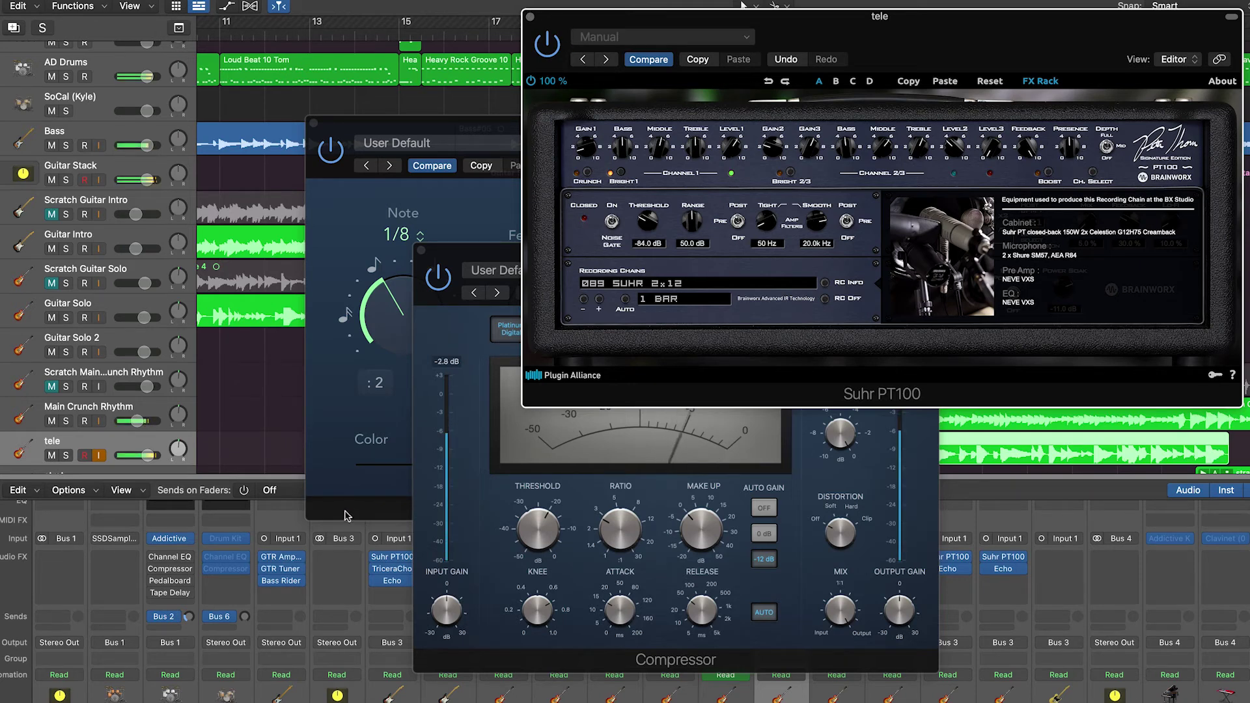
{"action": "left_click", "coordinate": [66, 456]}
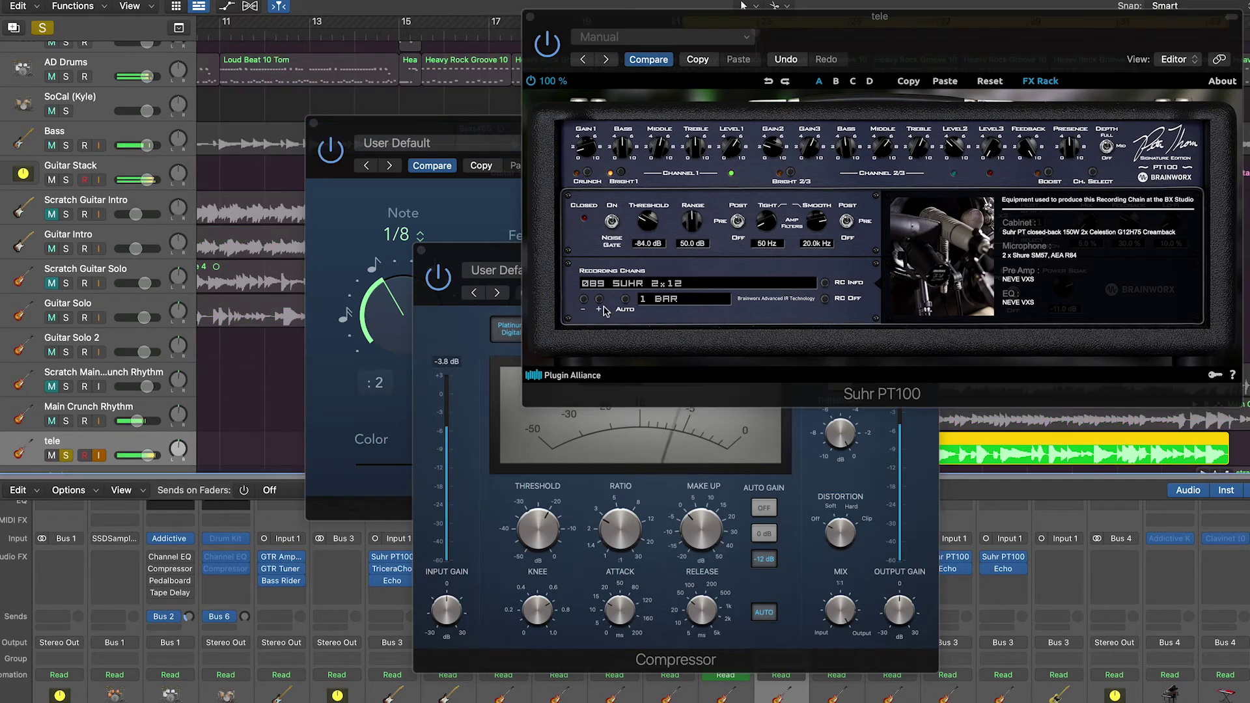
{"action": "left_click", "coordinate": [659, 301]}
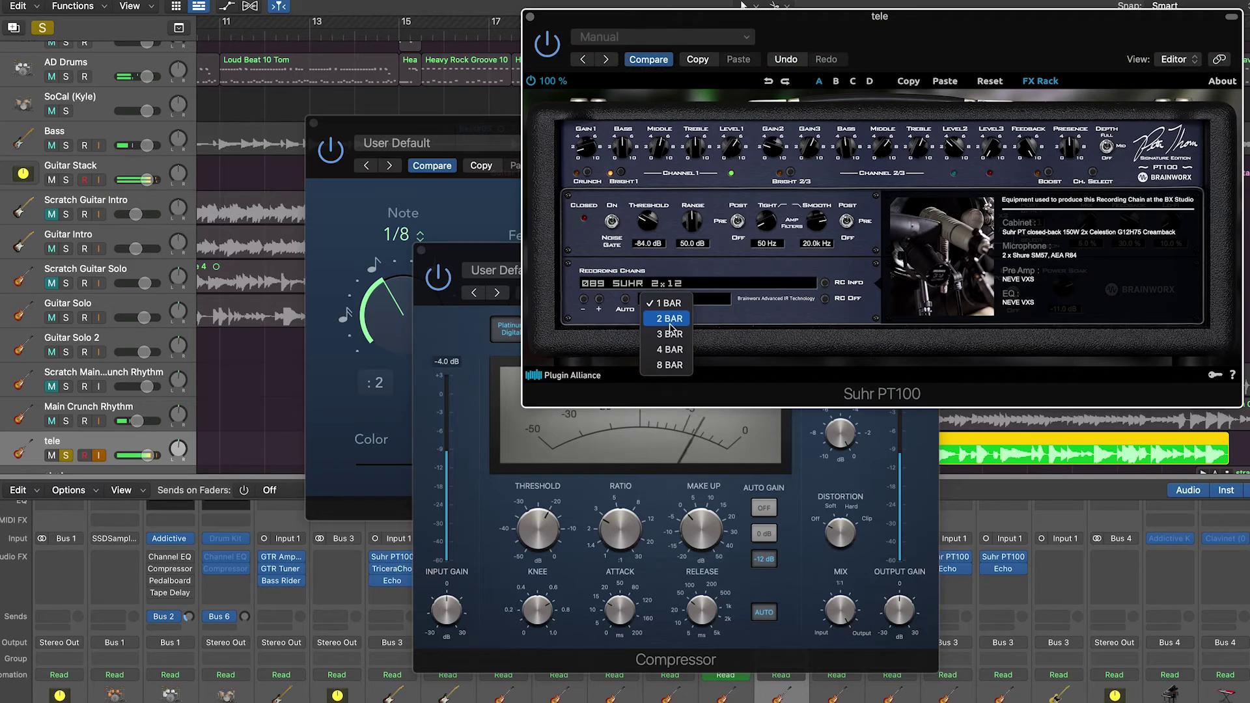
{"action": "left_click", "coordinate": [670, 324]}
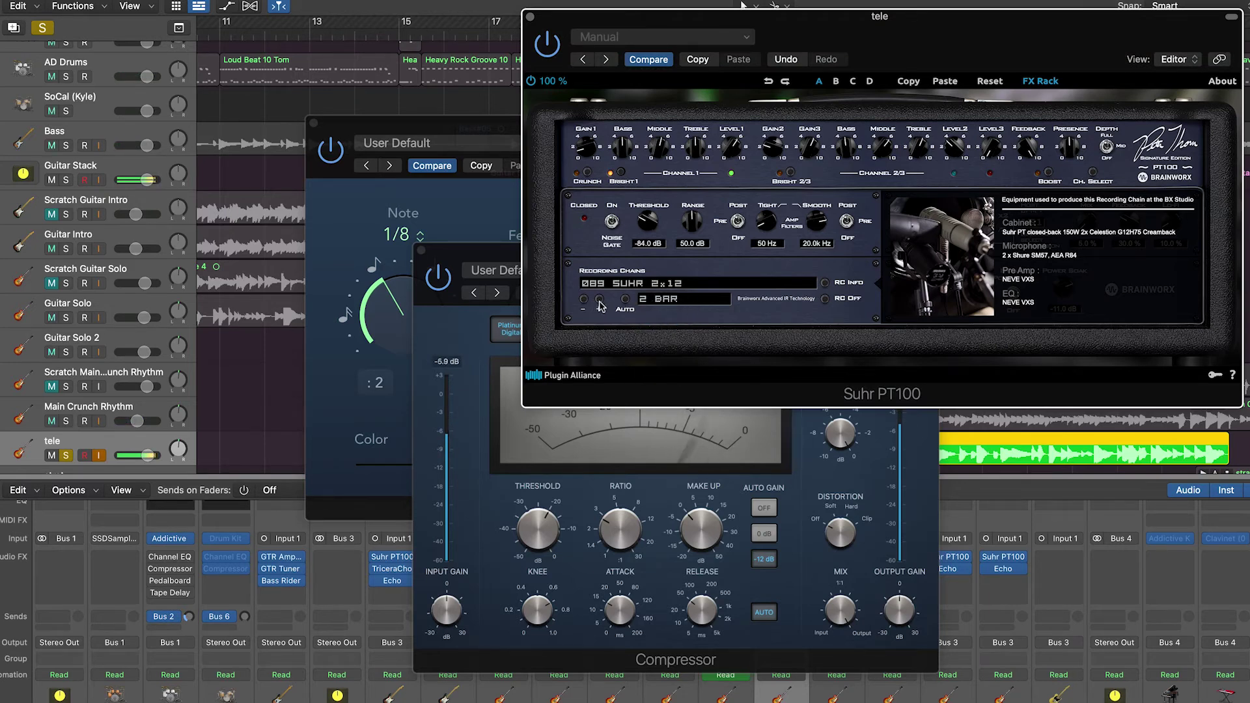
{"action": "left_click", "coordinate": [658, 299]}
{"action": "left_click", "coordinate": [682, 338]}
{"action": "left_click", "coordinate": [695, 302]}
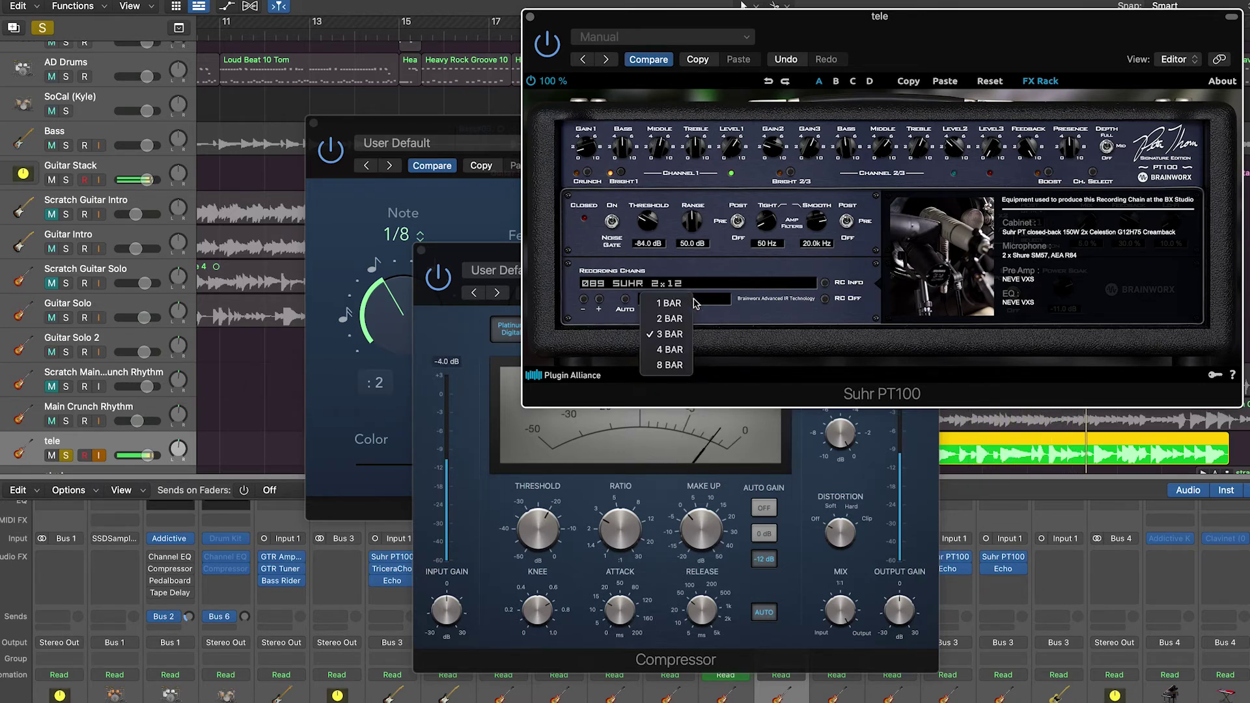
{"action": "left_click", "coordinate": [683, 350]}
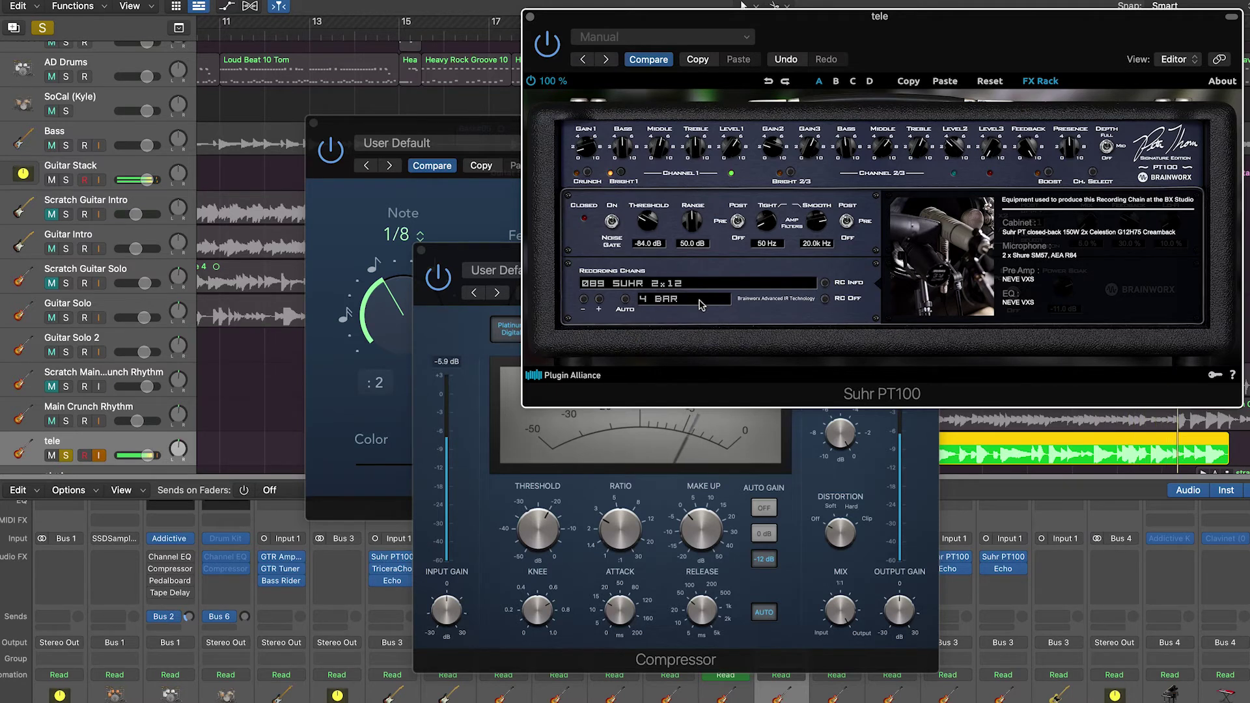
{"action": "left_click", "coordinate": [701, 304]}
{"action": "left_click", "coordinate": [687, 367]}
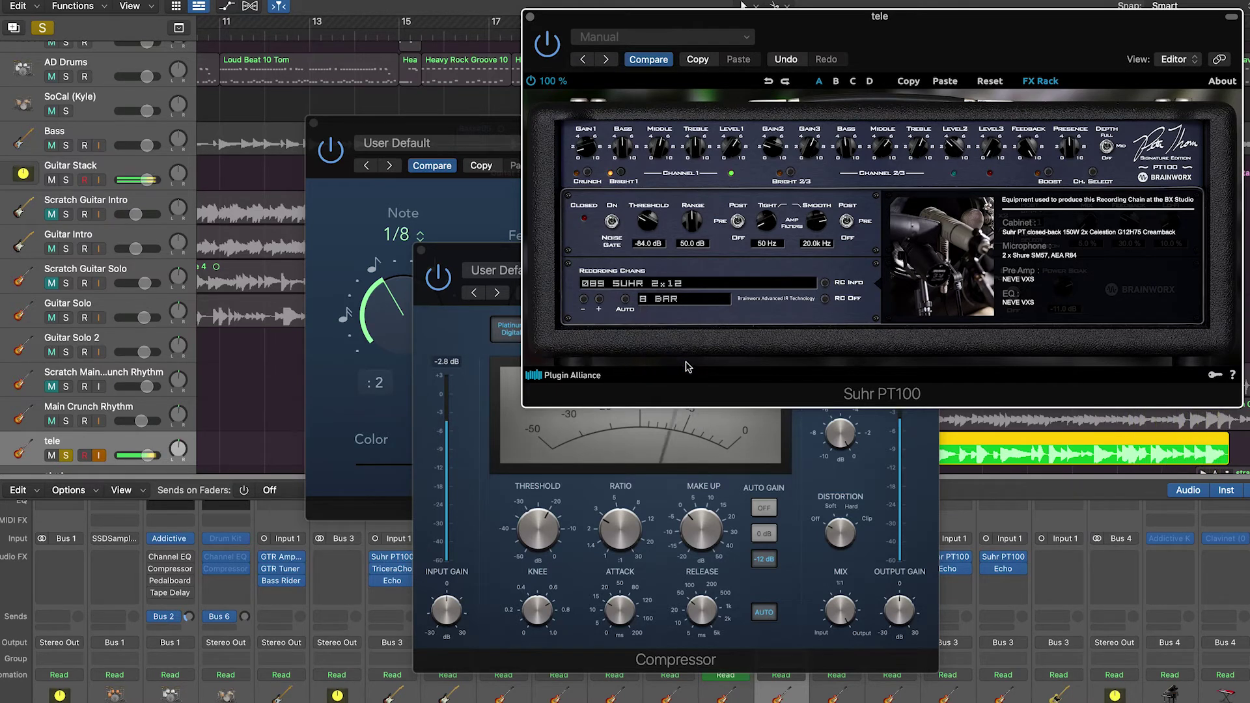
{"action": "left_click", "coordinate": [692, 304]}
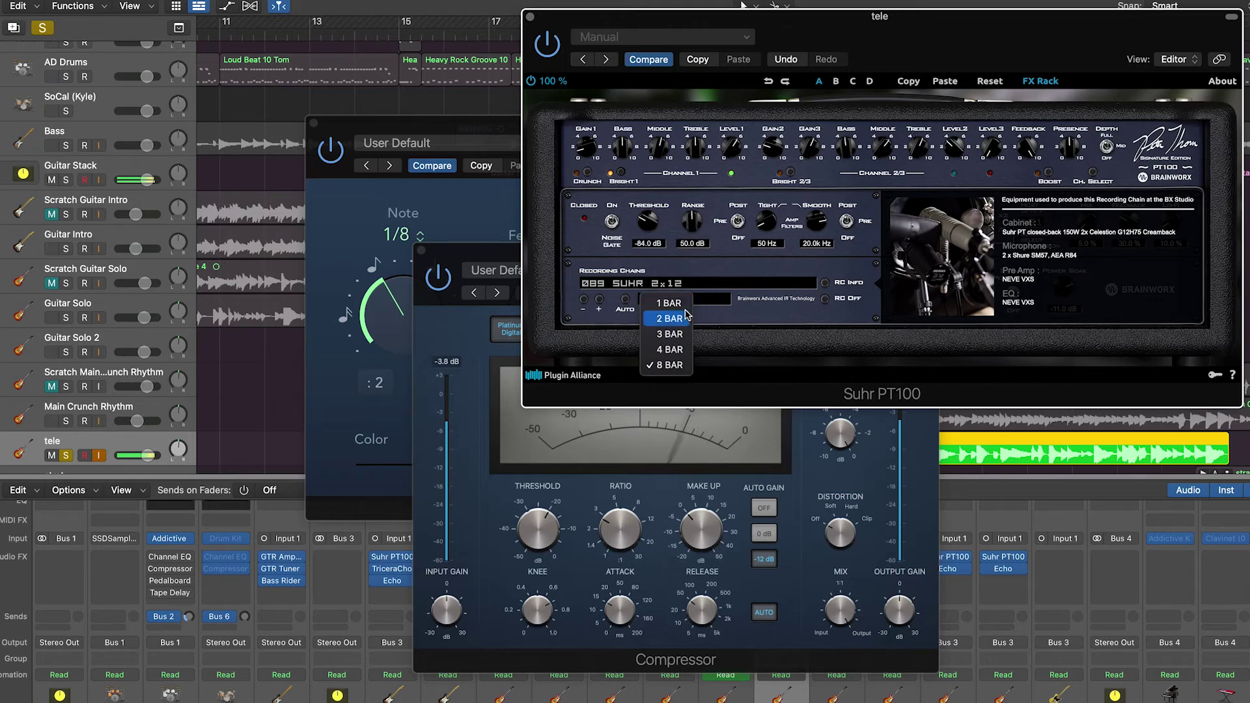
{"action": "left_click", "coordinate": [675, 309]}
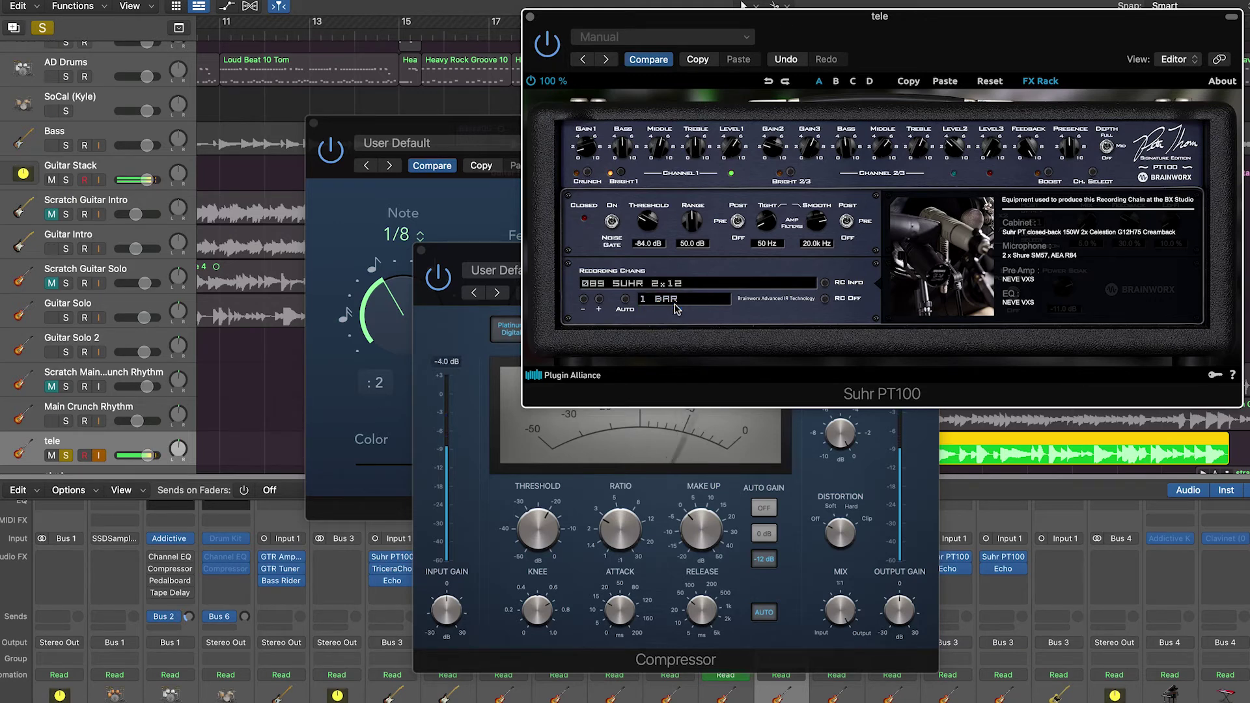
- Run the tele amp's recording chain auto-switching at 1 bar, stop it and close the tele's plug-in windows
{"action": "left_click", "coordinate": [625, 303]}
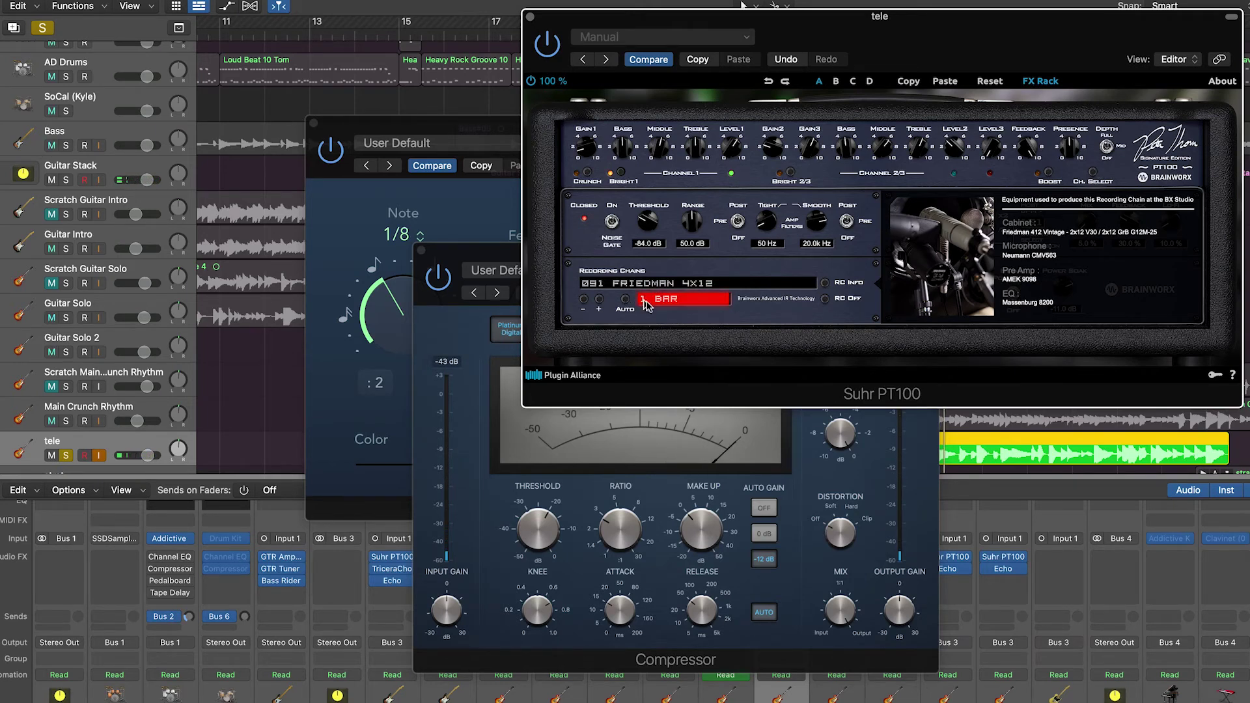
{"action": "left_click", "coordinate": [680, 304]}
{"action": "left_click", "coordinate": [680, 304]}
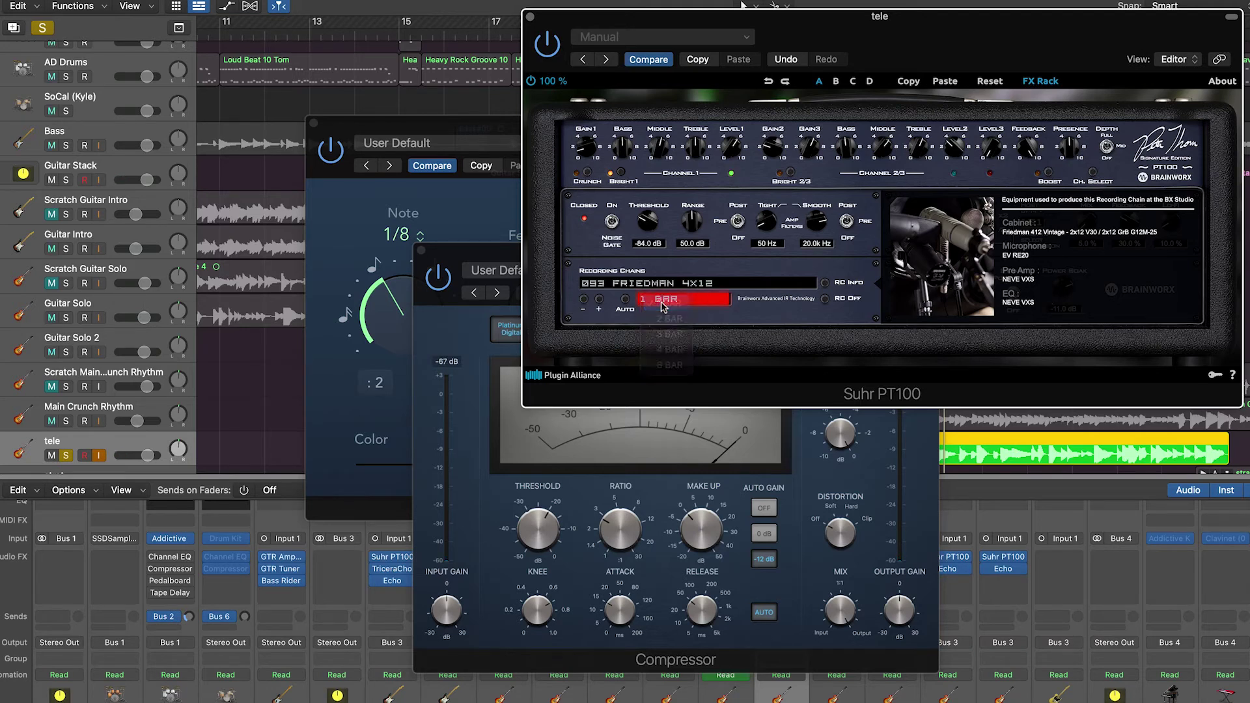
{"action": "left_click", "coordinate": [626, 300]}
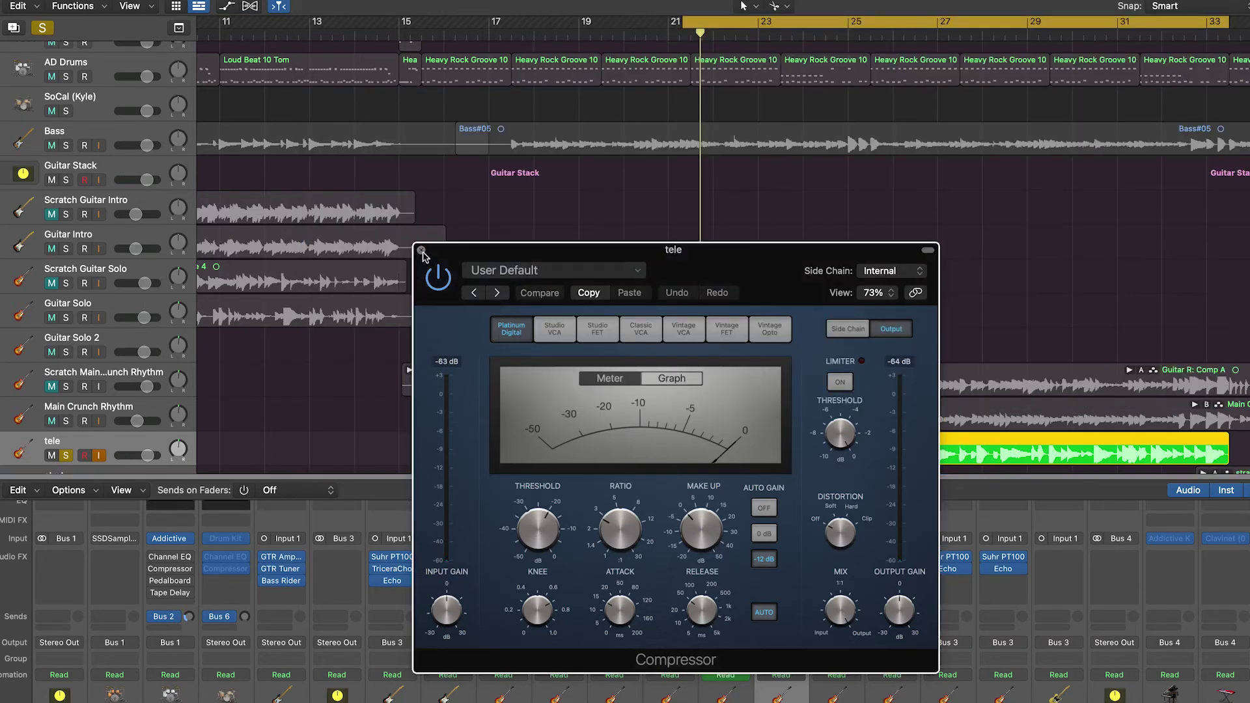
{"action": "left_click", "coordinate": [422, 251]}
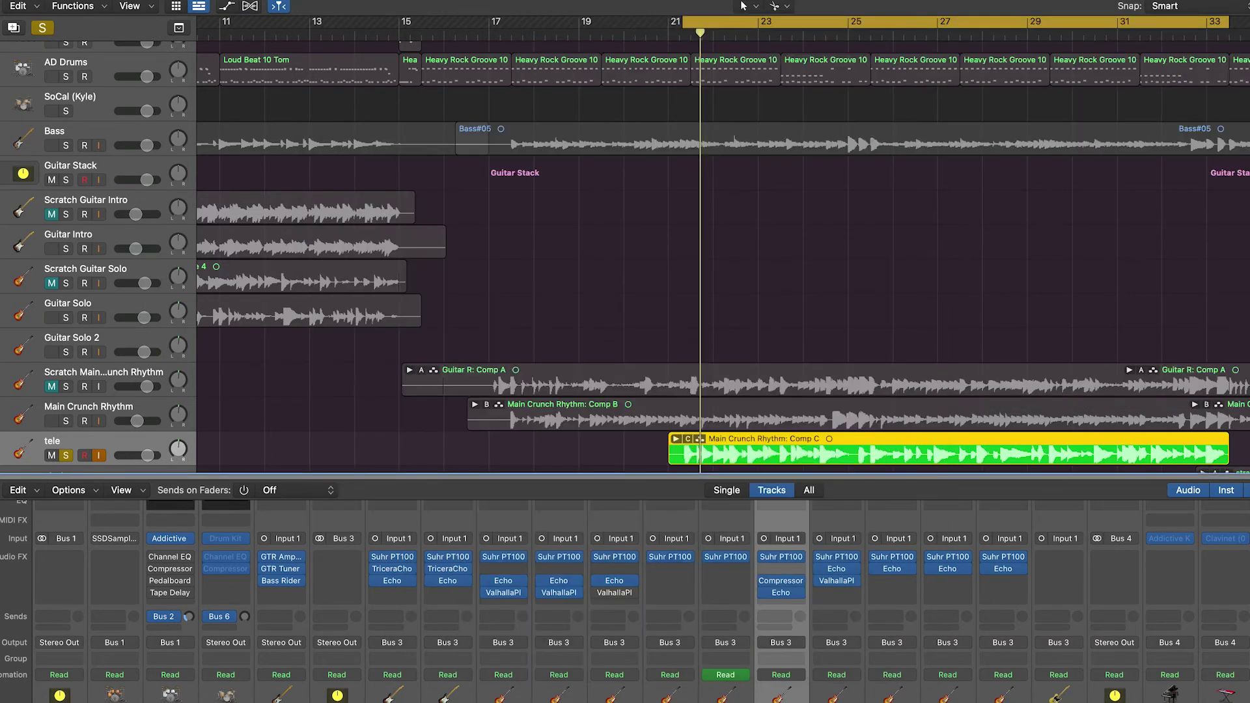
- Unsolo the tele, select the strat 2 track and move the cycle range to bars 33 to 41 over the strat region
{"action": "scroll", "coordinate": [651, 247], "scroll_direction": "down", "scroll_amount": 4}
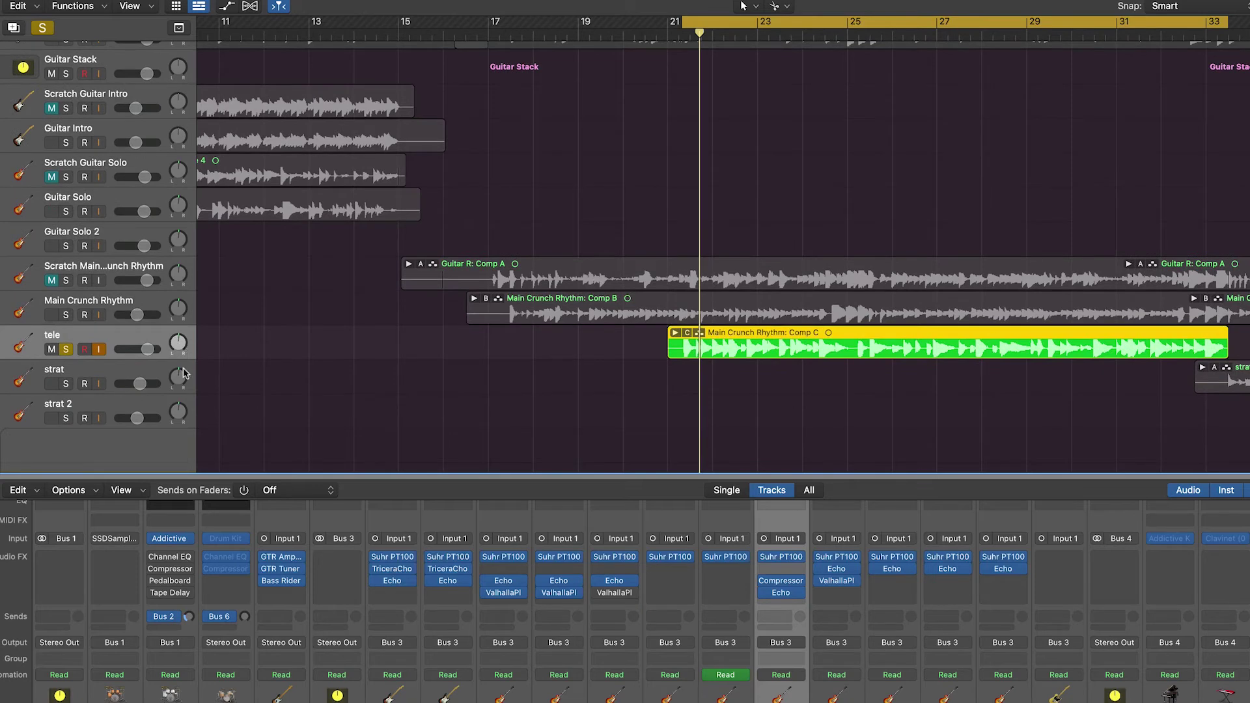
{"action": "left_click", "coordinate": [120, 377]}
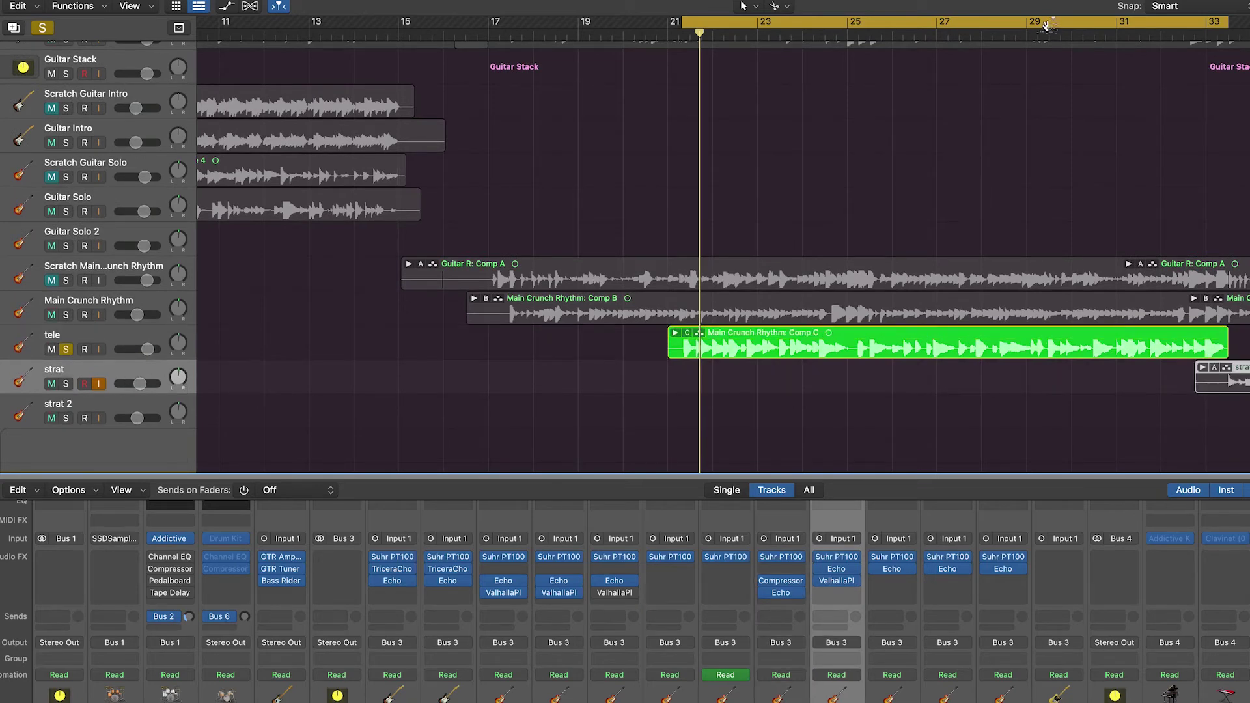
{"action": "left_click_drag", "start_coordinate": [1041, 23], "coordinate": [1201, 24]}
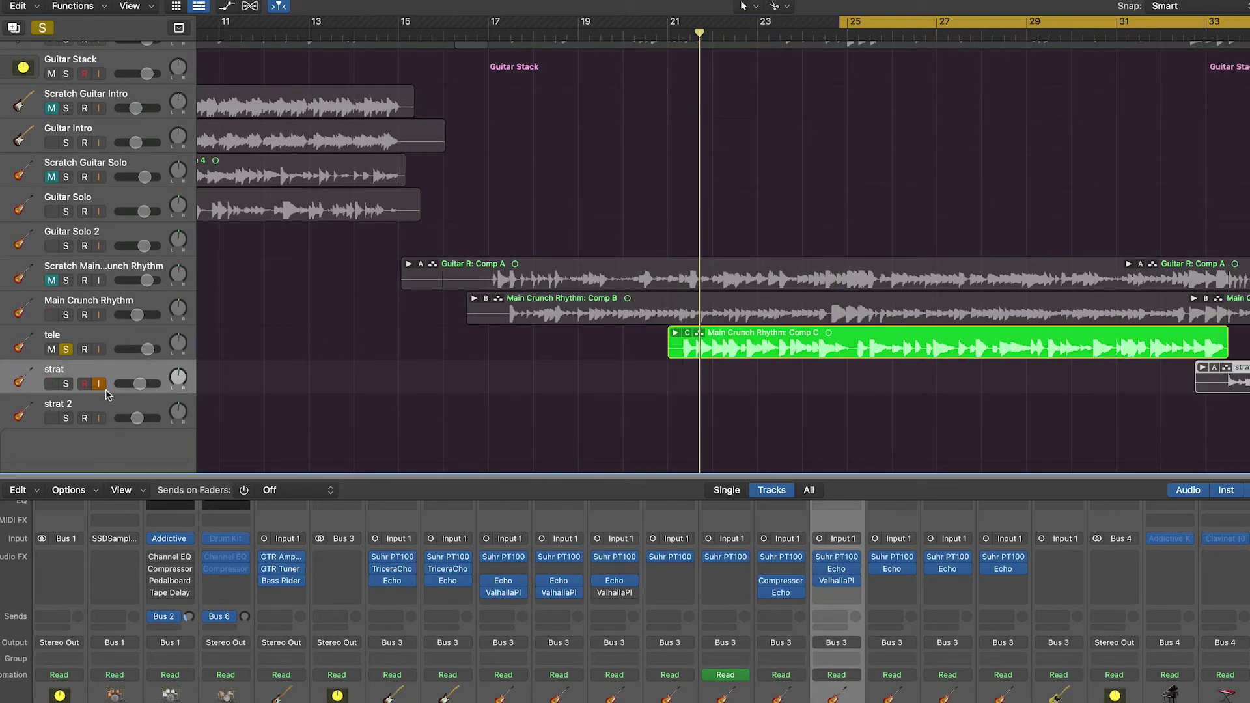
{"action": "left_click", "coordinate": [109, 403]}
{"action": "left_click", "coordinate": [67, 350]}
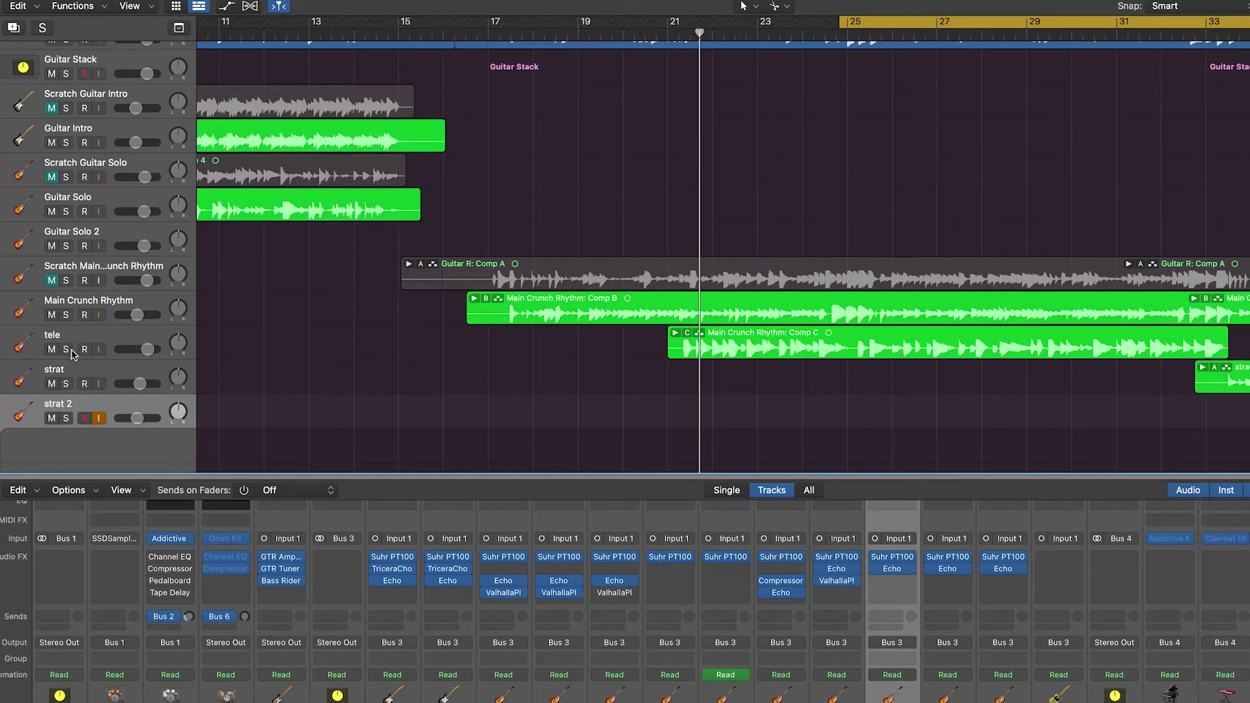
{"action": "scroll", "coordinate": [1107, 220], "scroll_direction": "right", "scroll_amount": 10}
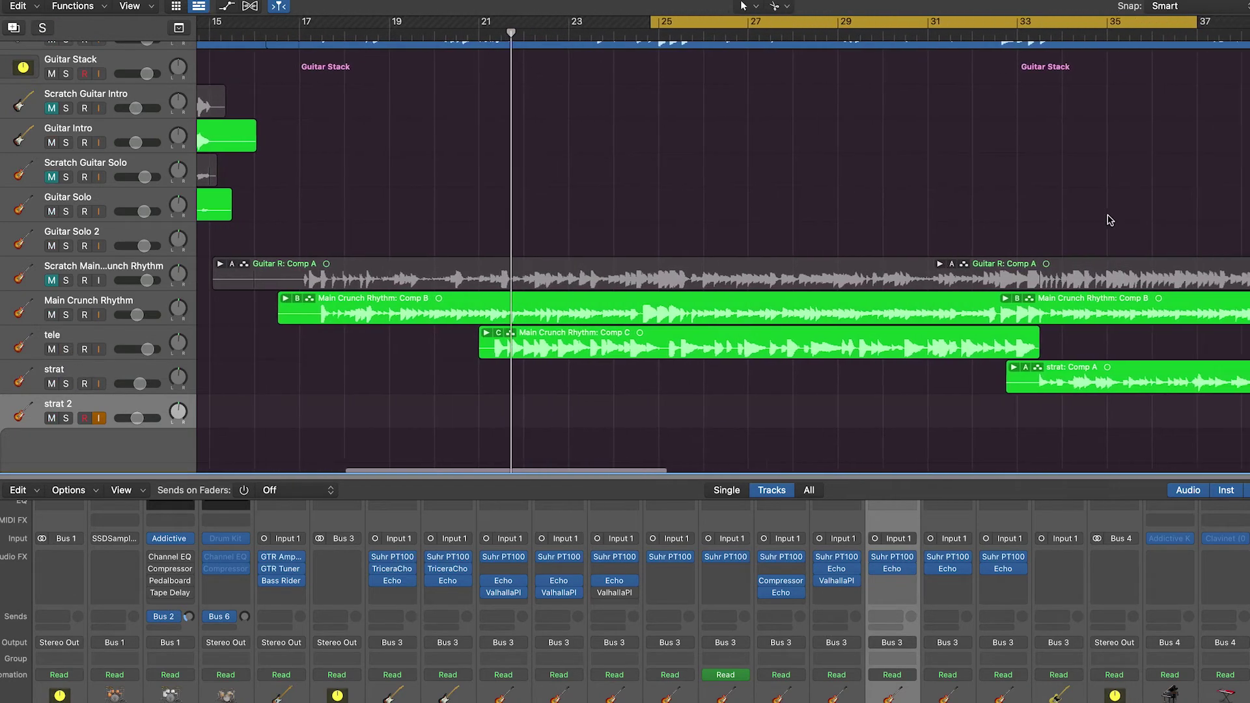
{"action": "left_click_drag", "start_coordinate": [829, 30], "coordinate": [1169, 54]}
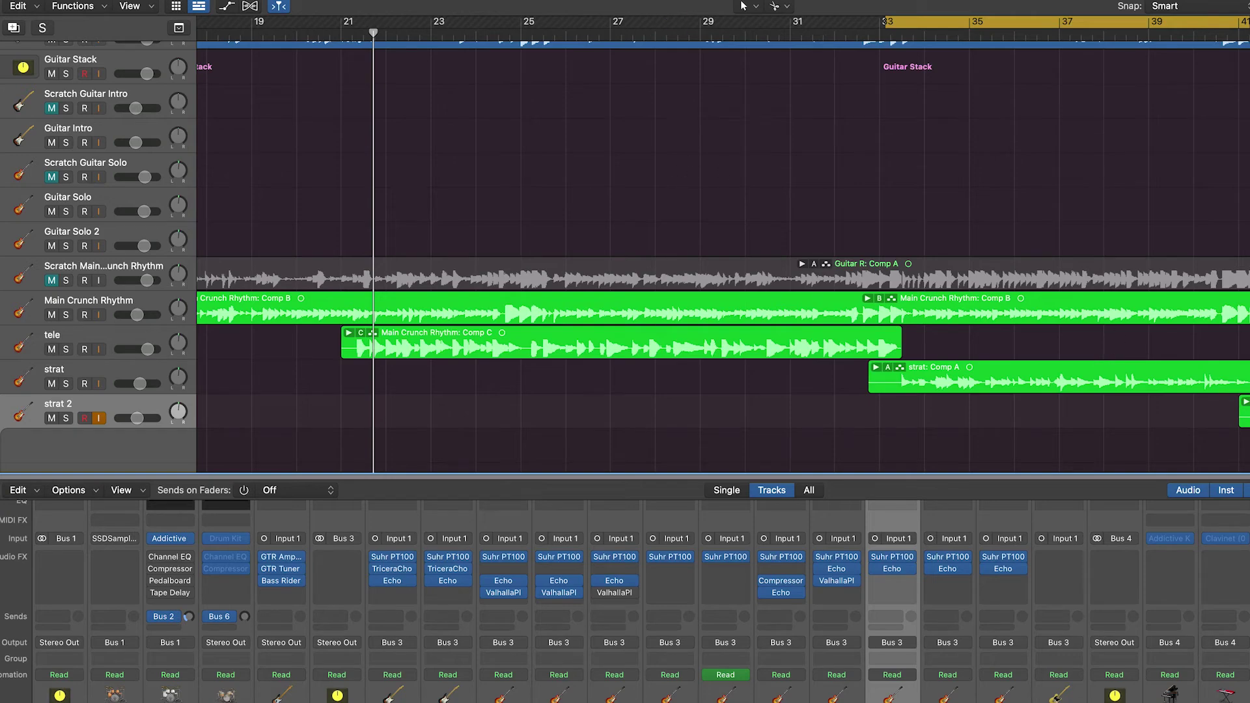
- Play the strat track in solo and examine strat 2's Suhr PT100 settings, recording chain info and Echo
{"action": "key", "text": "space"}
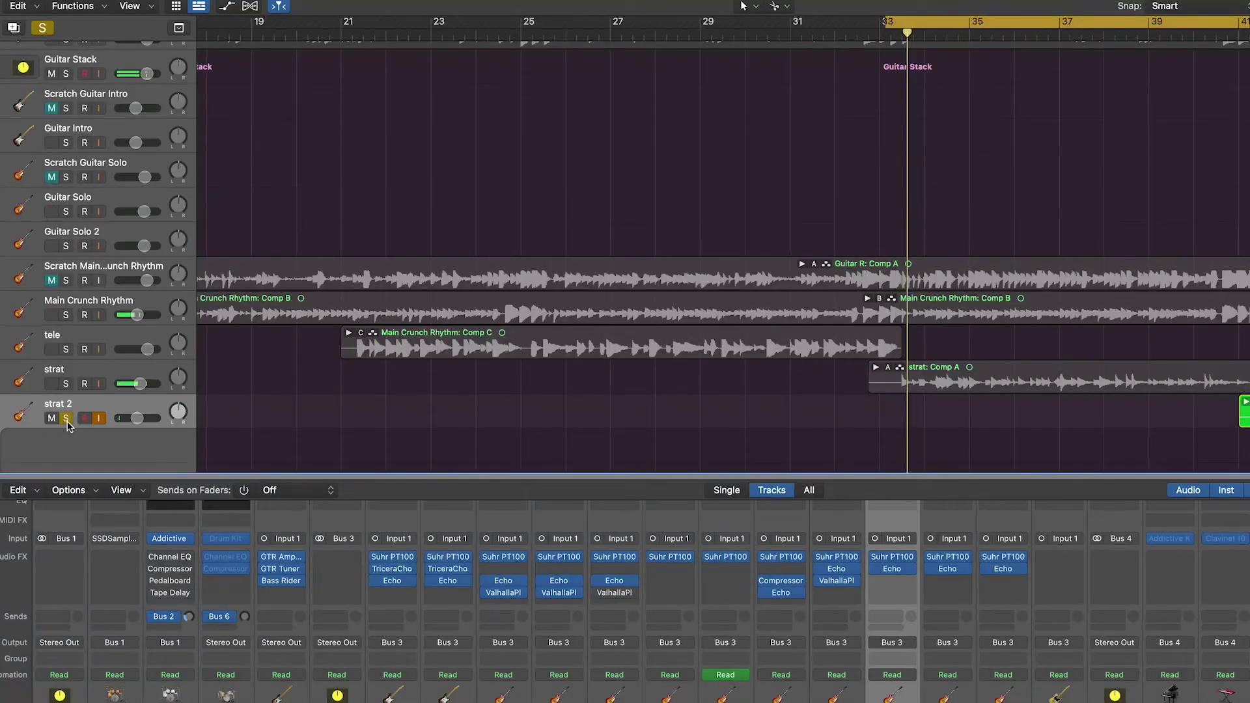
{"action": "left_click", "coordinate": [65, 385]}
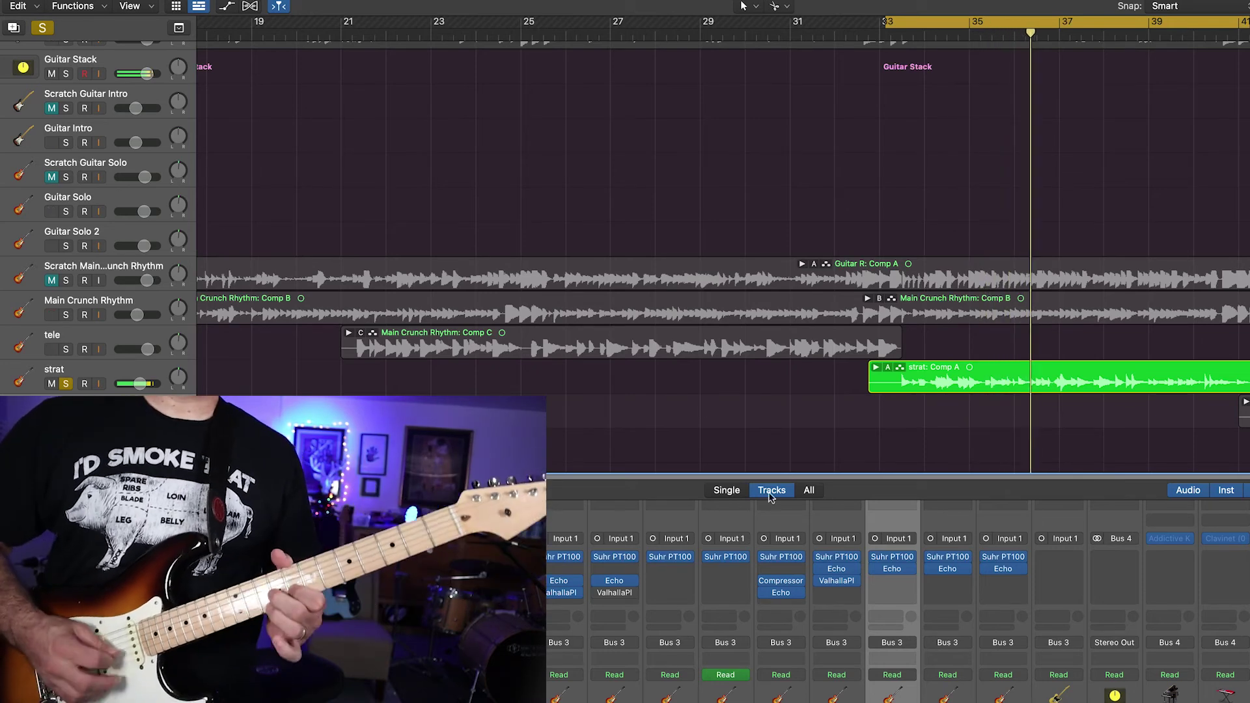
{"action": "left_click", "coordinate": [893, 559]}
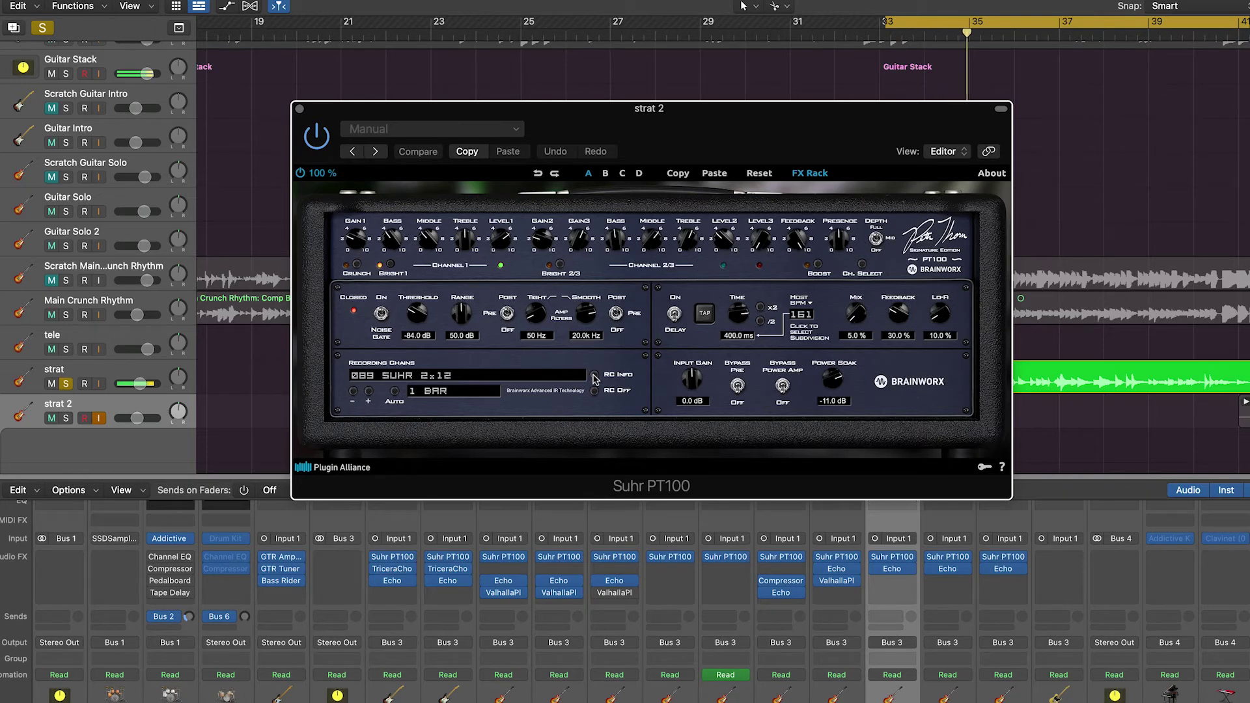
{"action": "left_click", "coordinate": [593, 377]}
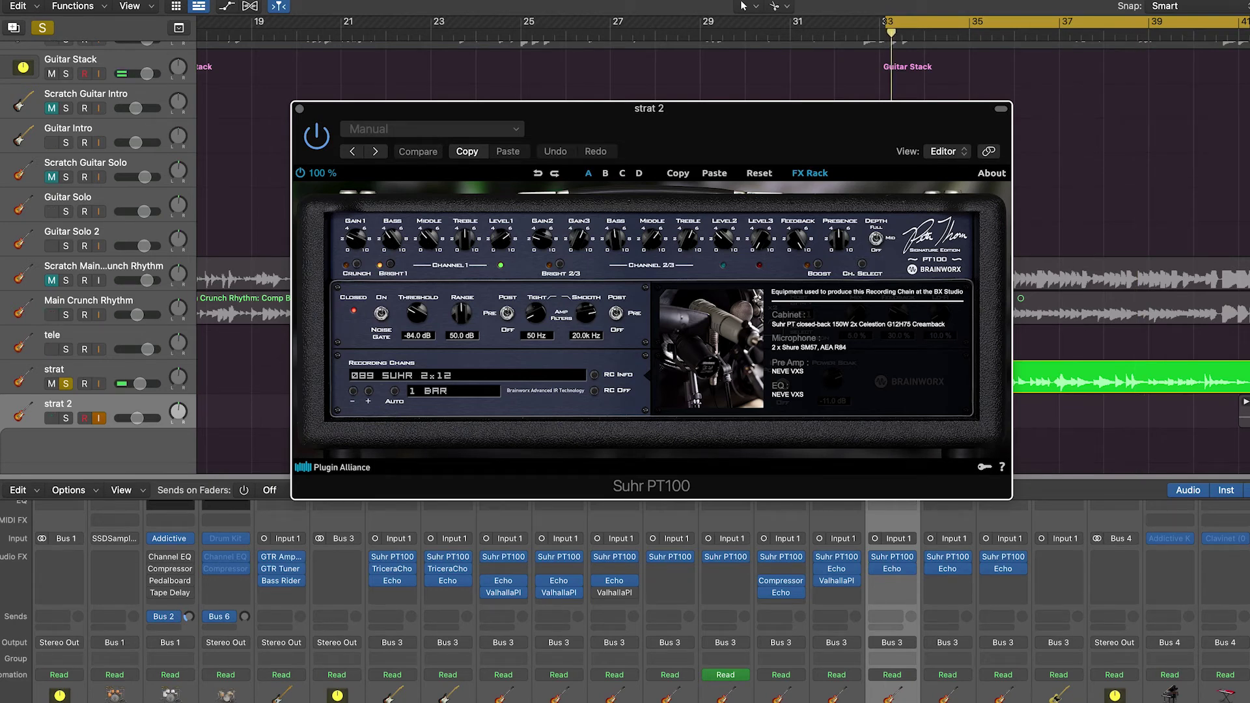
{"action": "left_click", "coordinate": [895, 570]}
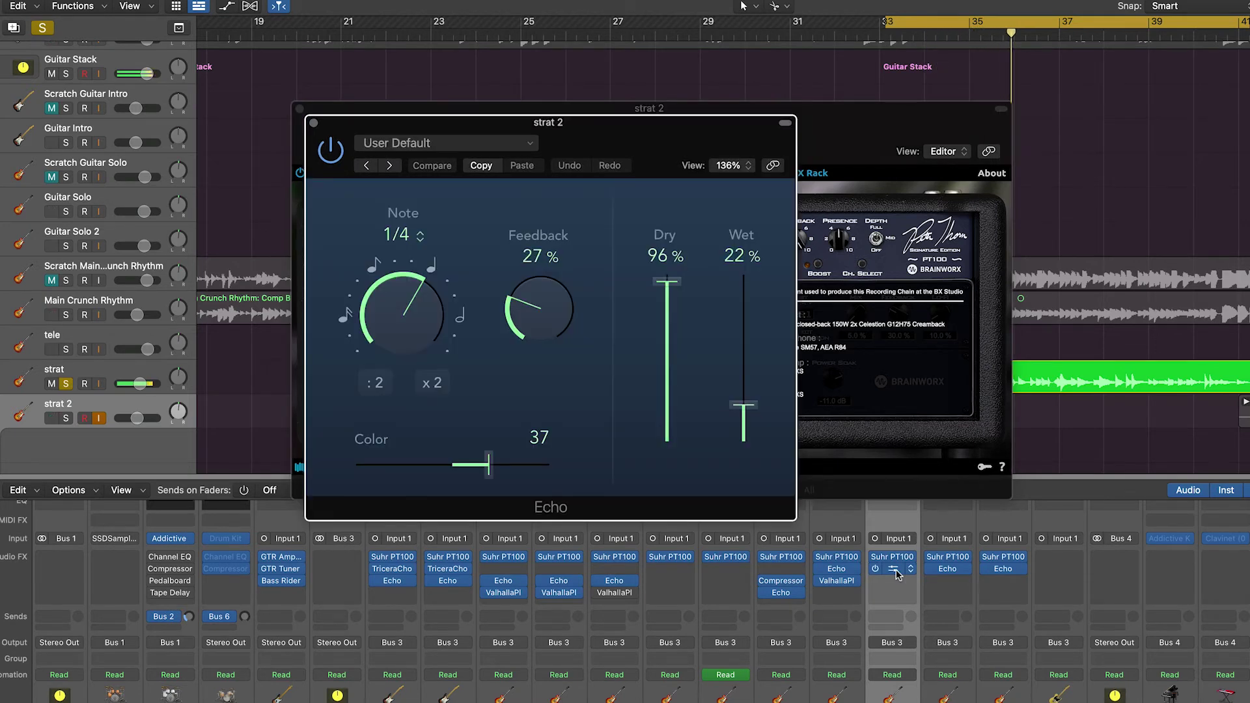
{"action": "left_click", "coordinate": [314, 123]}
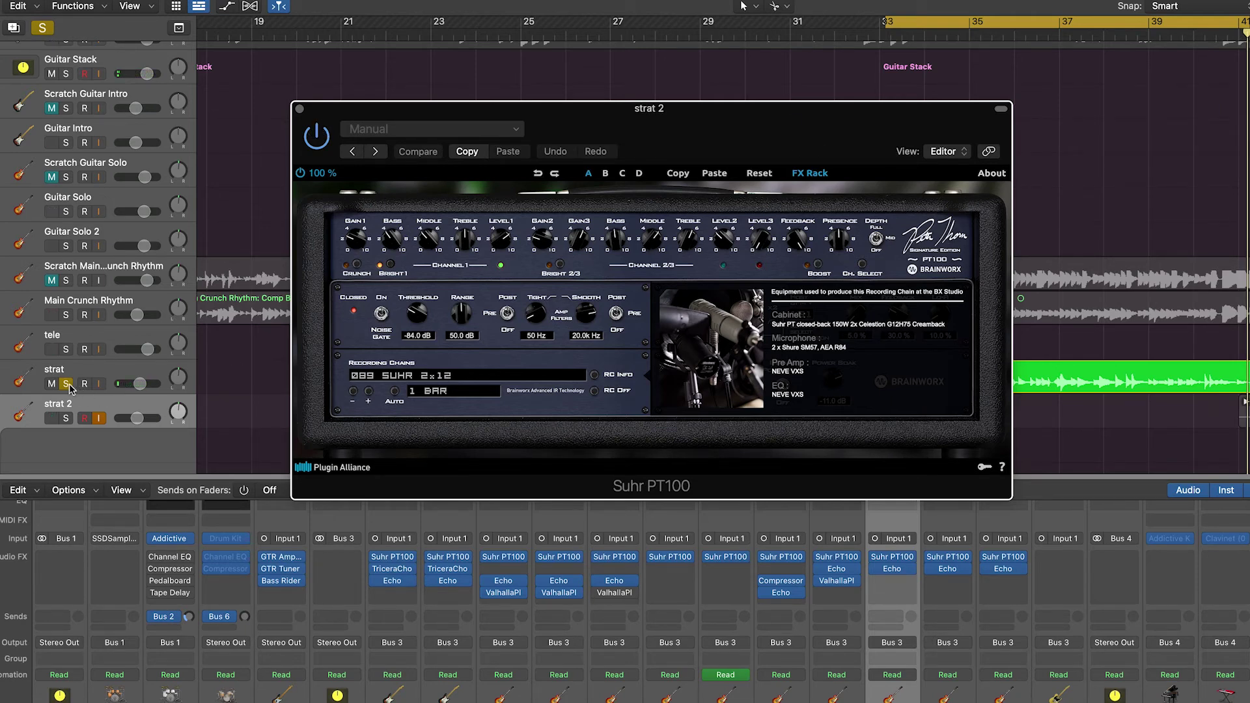
- Unsolo the strat track and solo strat 2 instead
{"action": "left_click", "coordinate": [68, 385]}
{"action": "left_click", "coordinate": [65, 419]}
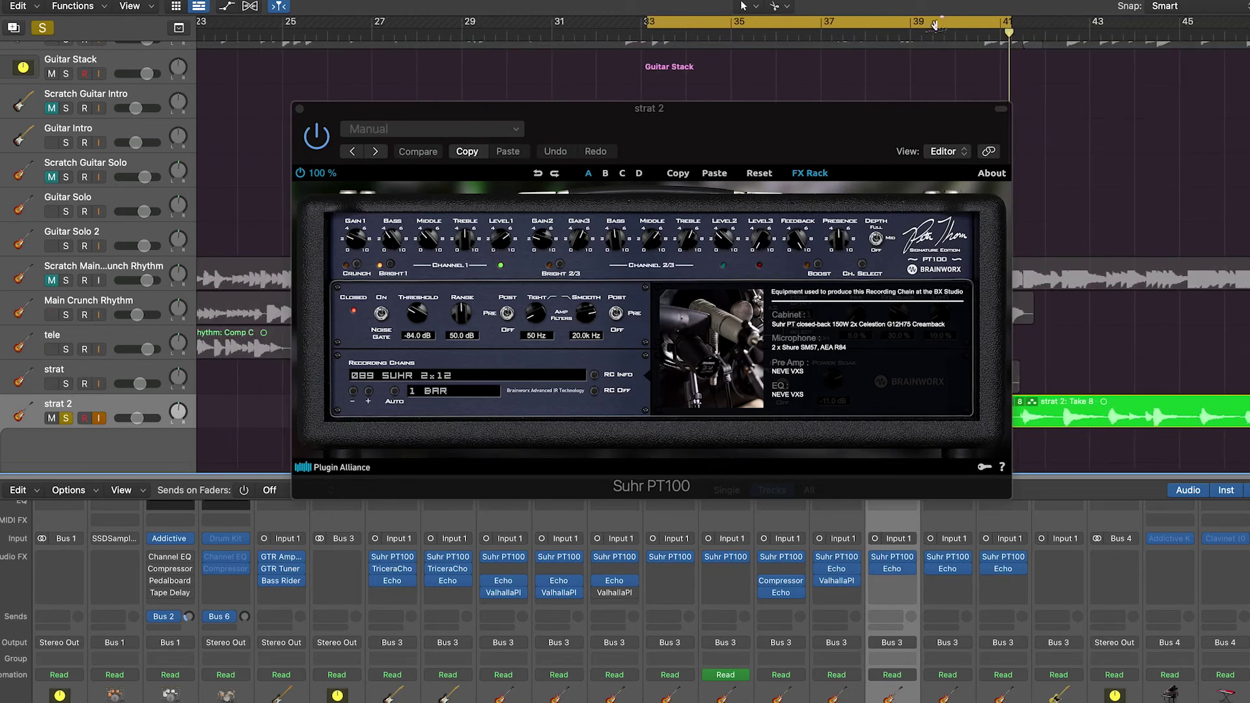
- Move the cycle range to bars 41 to about 49, shift the amp window aside and play strat 2 in solo
{"action": "left_click_drag", "start_coordinate": [944, 22], "coordinate": [1247, 23]}
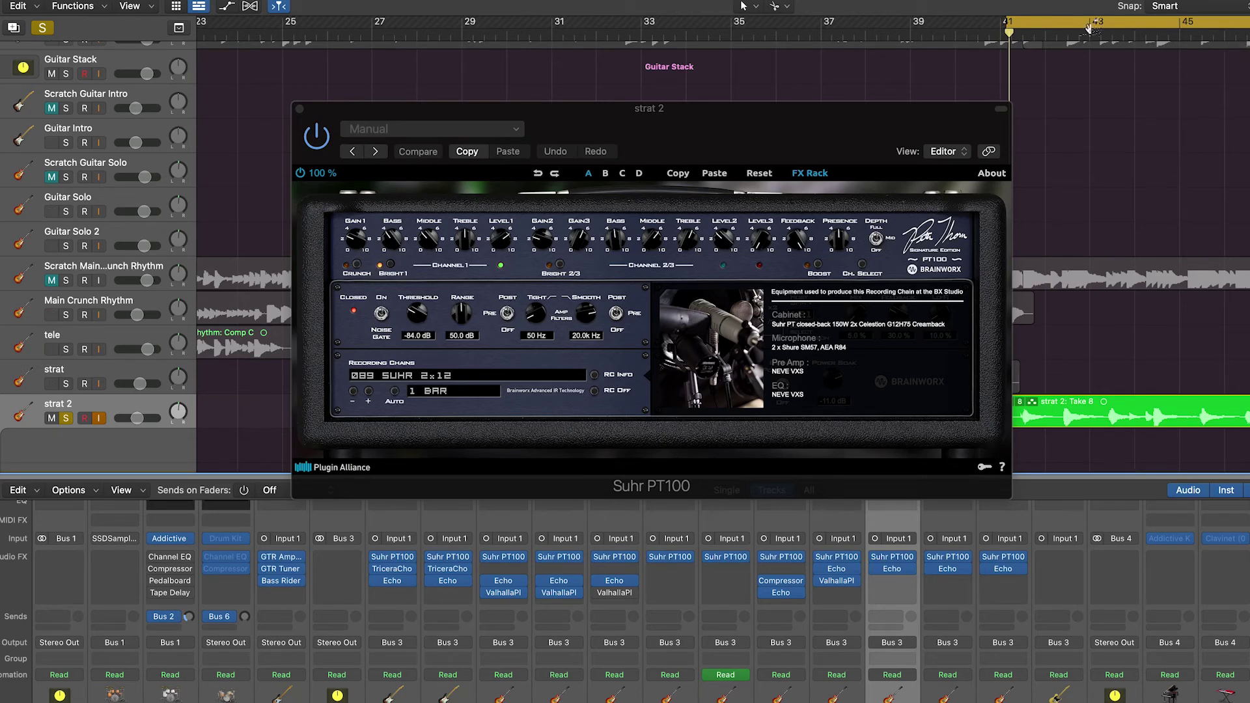
{"action": "left_click_drag", "start_coordinate": [924, 111], "coordinate": [659, 0]}
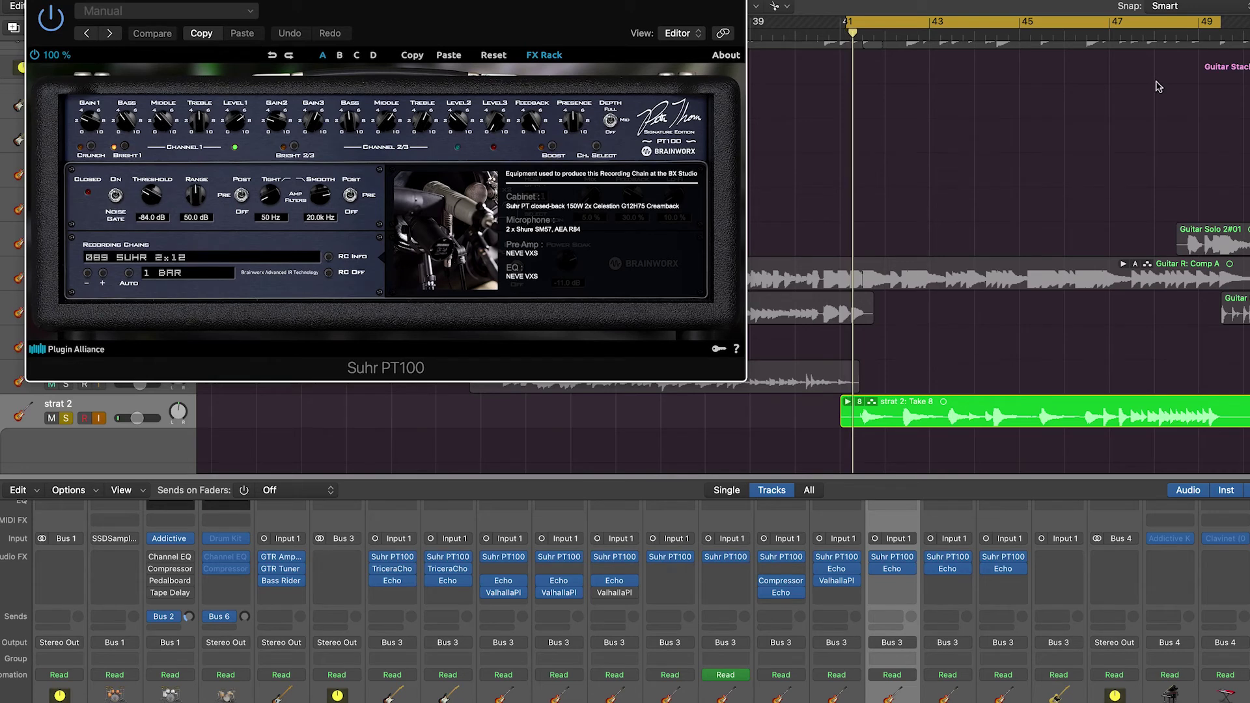
{"action": "key", "text": "space"}
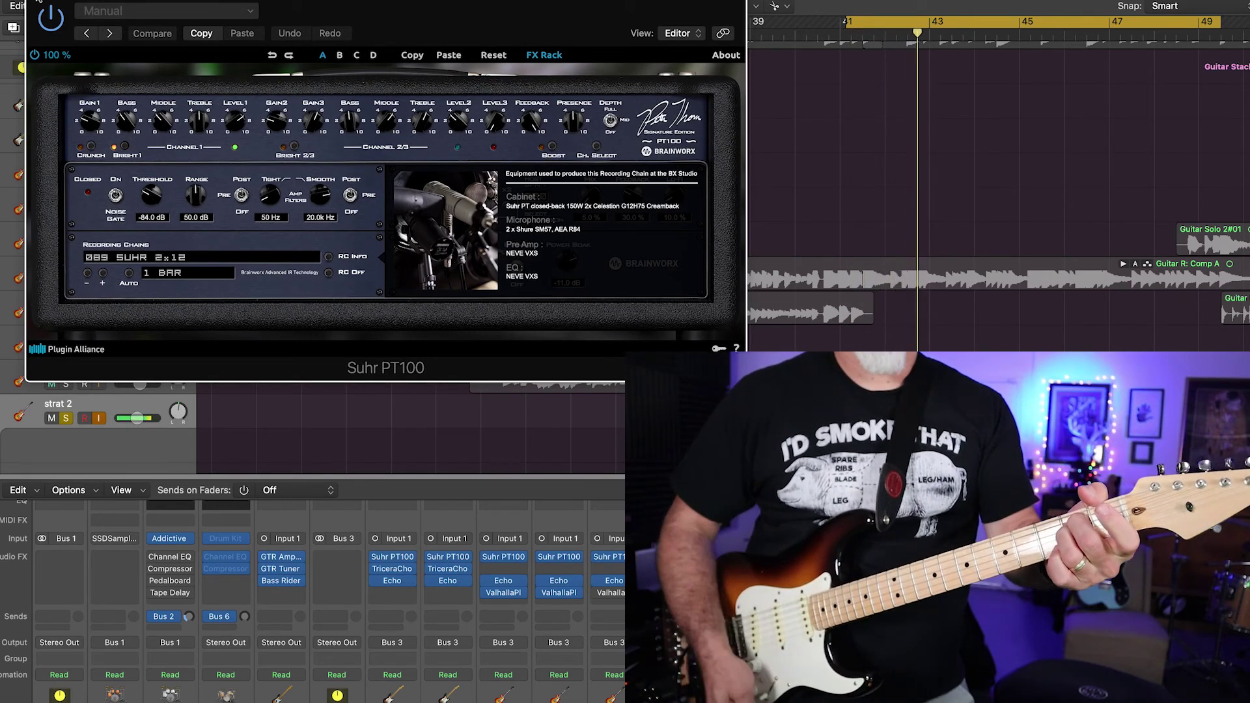
- Examine strat 2's Suhr PT100 settings and recording chain info during playback
{"action": "left_click", "coordinate": [38, 3]}
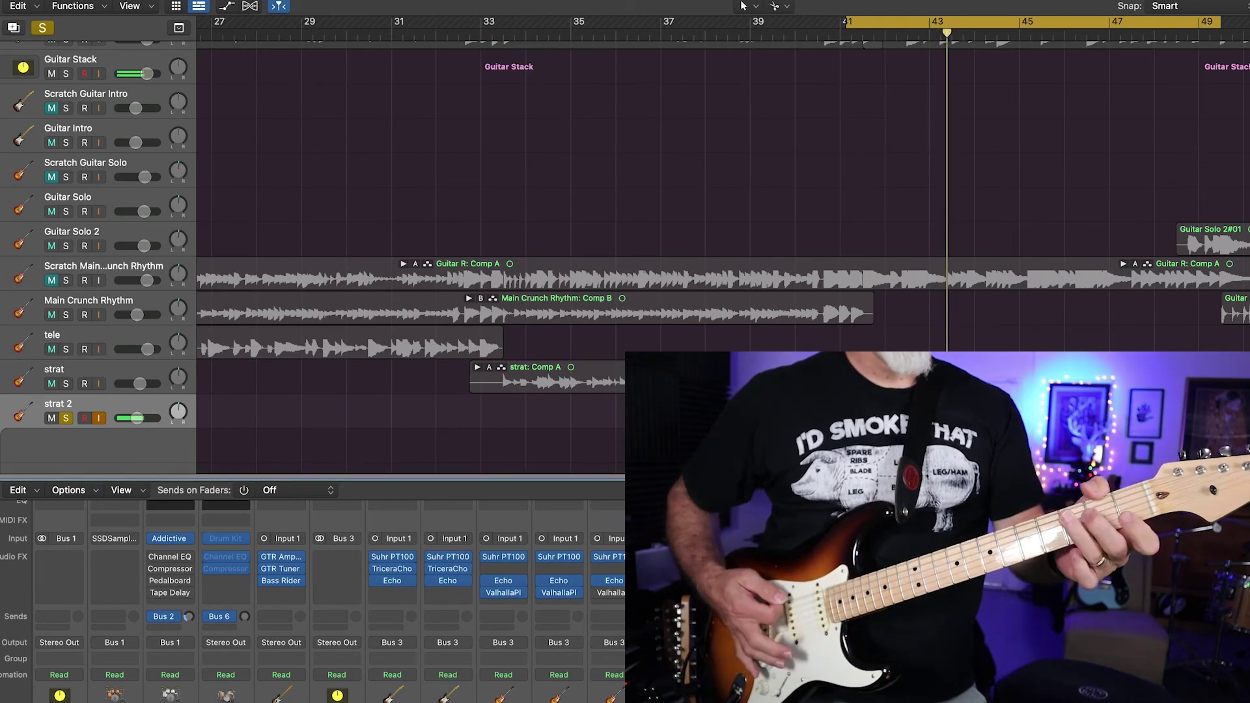
{"action": "key", "text": "v"}
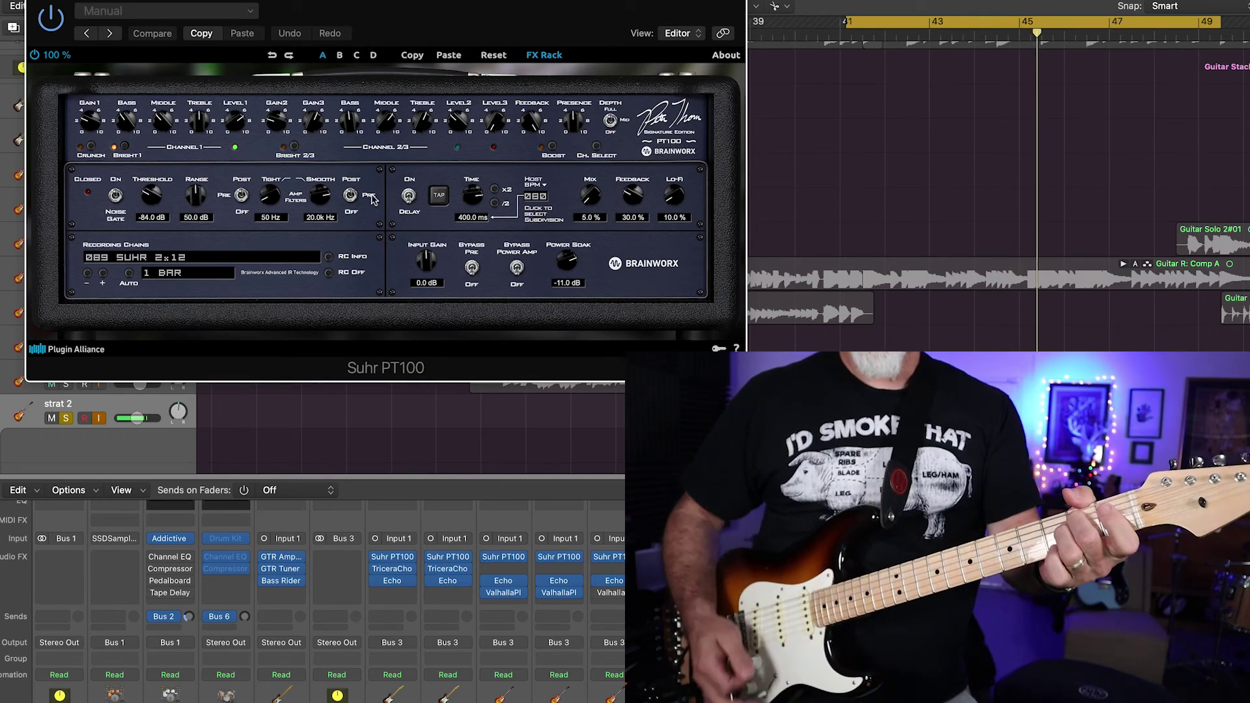
{"action": "left_click", "coordinate": [329, 258]}
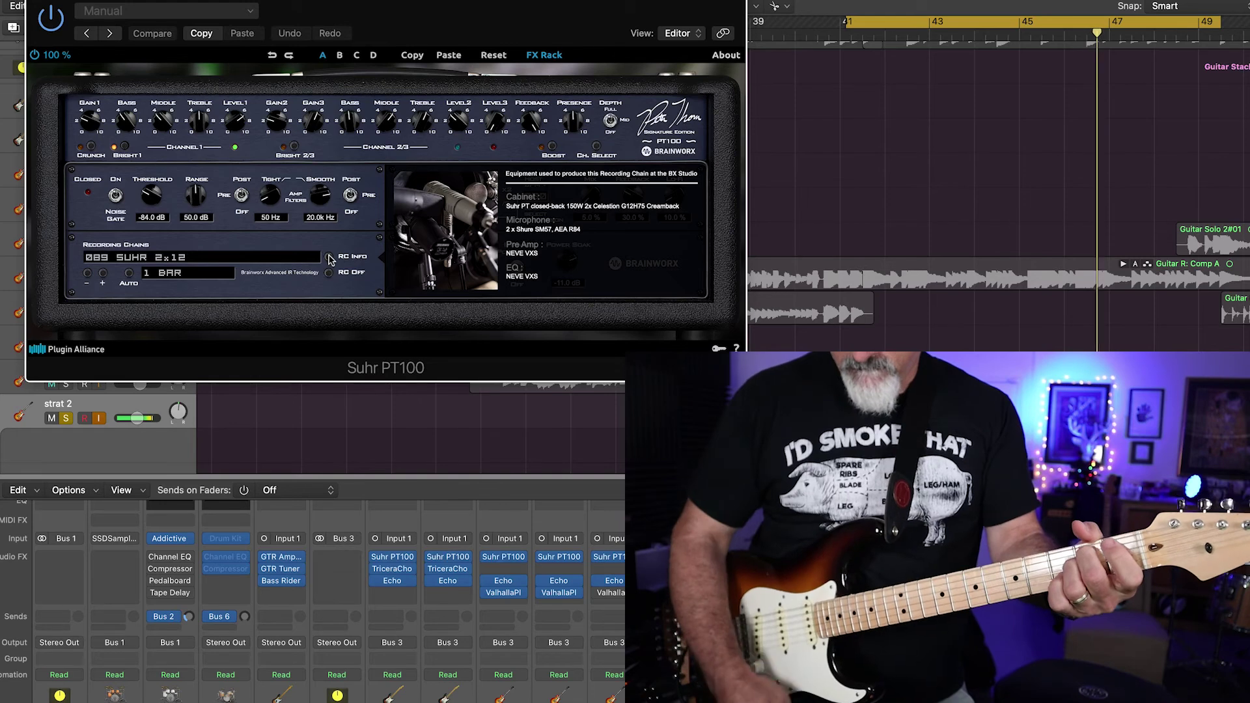
{"action": "left_click", "coordinate": [329, 257]}
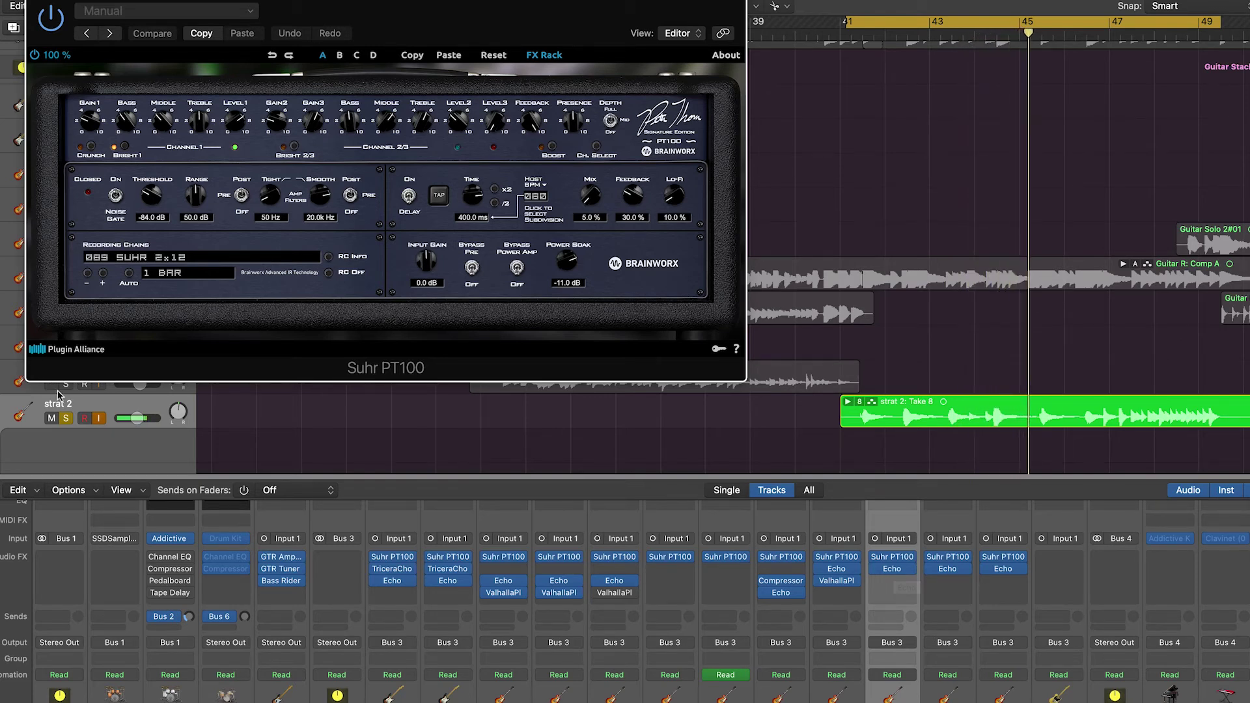
- Unsolo strat 2 and select the PRS 2 track near bar 45
{"action": "left_click", "coordinate": [66, 418]}
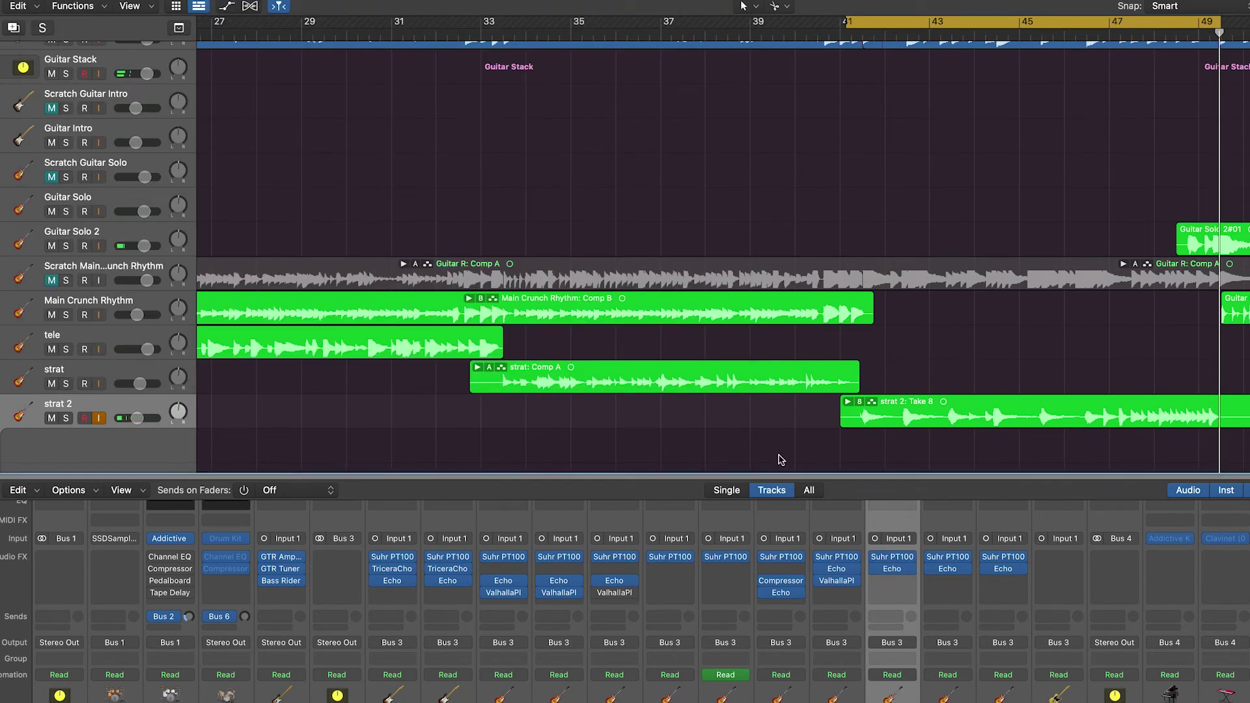
{"action": "scroll", "coordinate": [876, 337], "scroll_direction": "down", "scroll_amount": 10}
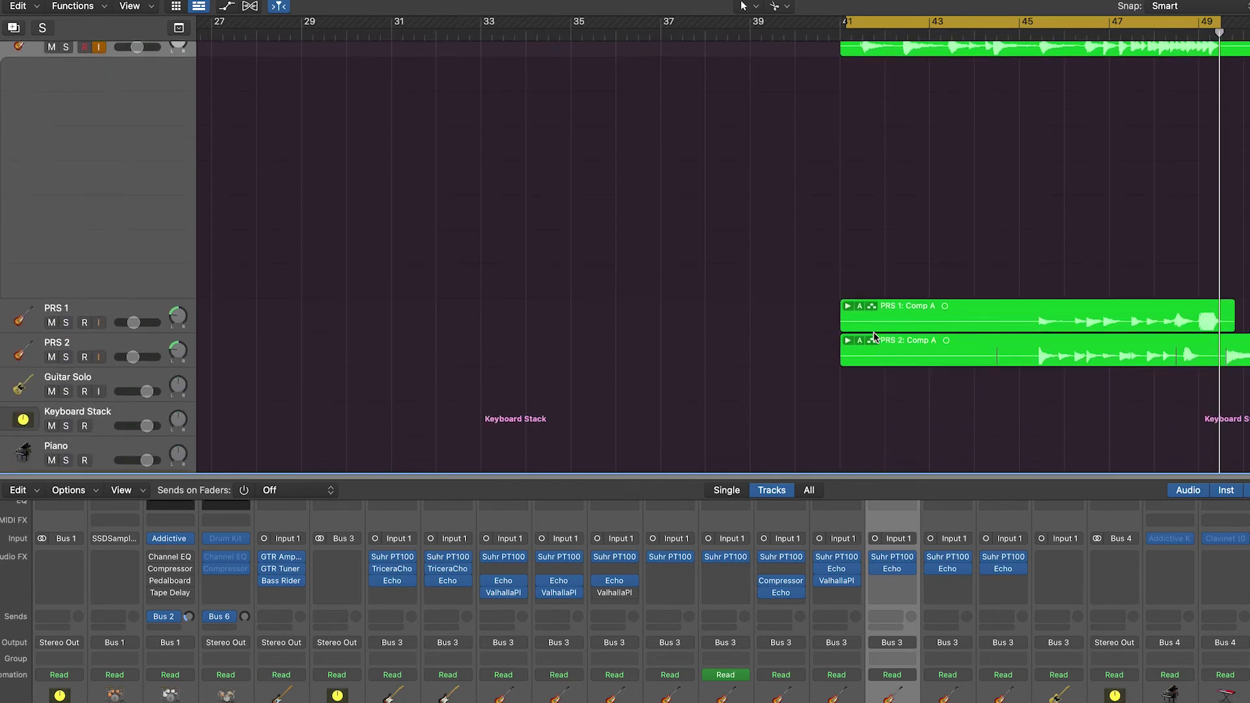
{"action": "left_click", "coordinate": [997, 36]}
{"action": "scroll", "coordinate": [1065, 77], "scroll_direction": "right", "scroll_amount": 10}
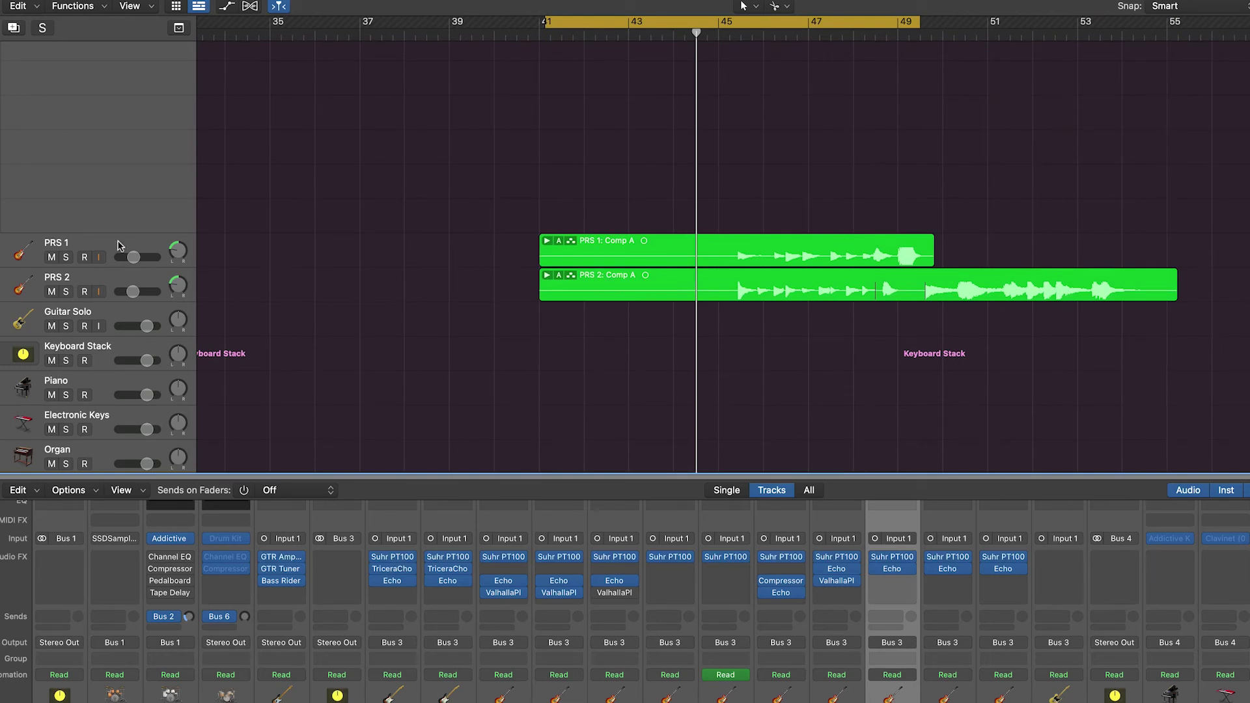
{"action": "left_click", "coordinate": [76, 249]}
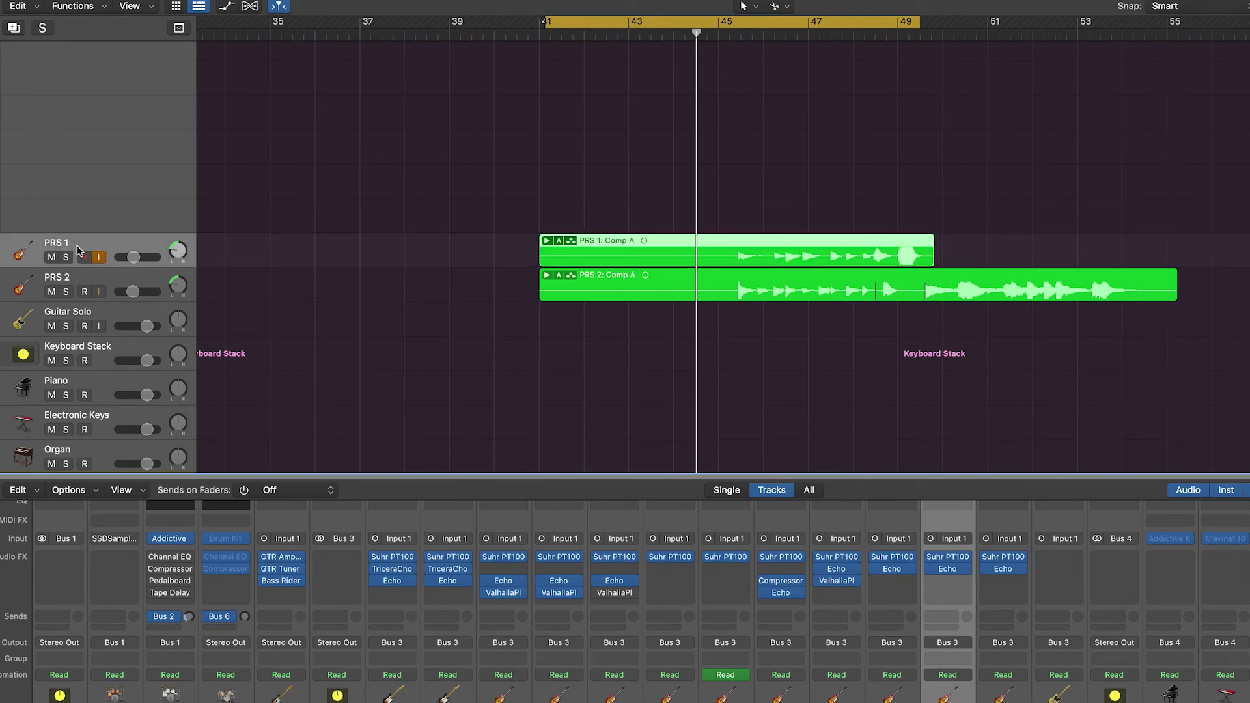
{"action": "left_click", "coordinate": [82, 286]}
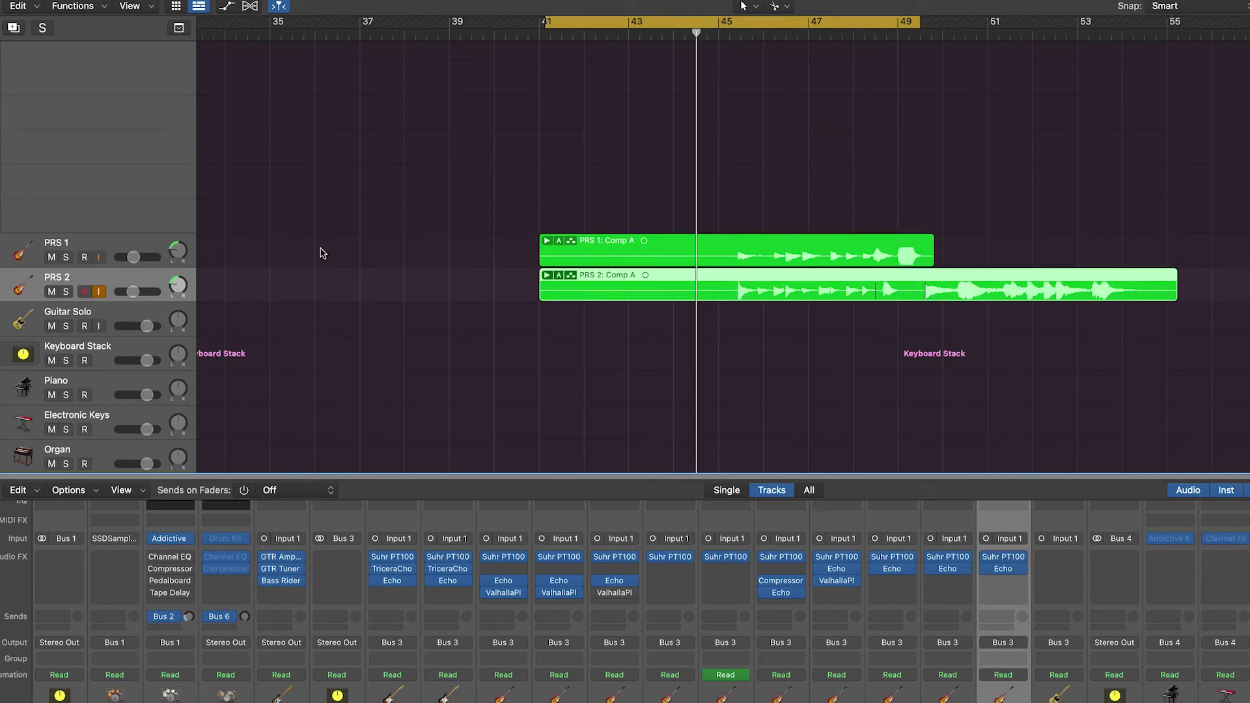
- Examine PRS 2's Suhr PT100 settings and recording chain info, then close the plug-in window
{"action": "left_click", "coordinate": [1008, 558]}
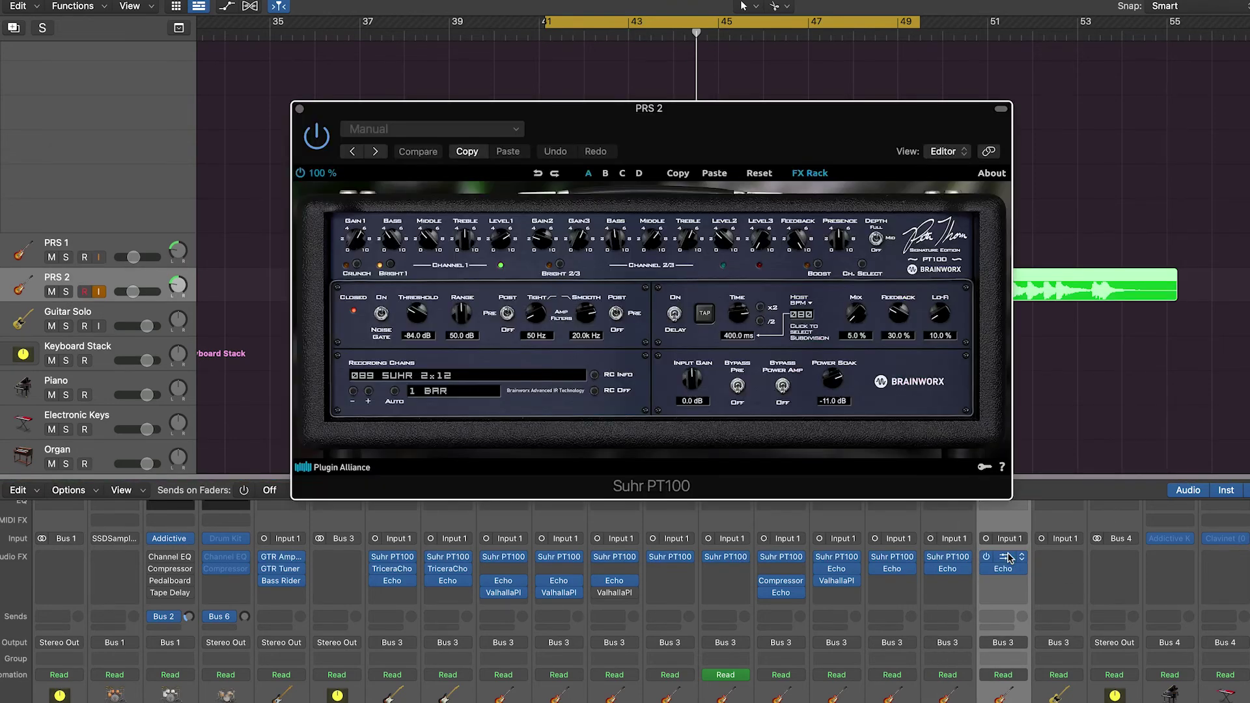
{"action": "left_click", "coordinate": [596, 376]}
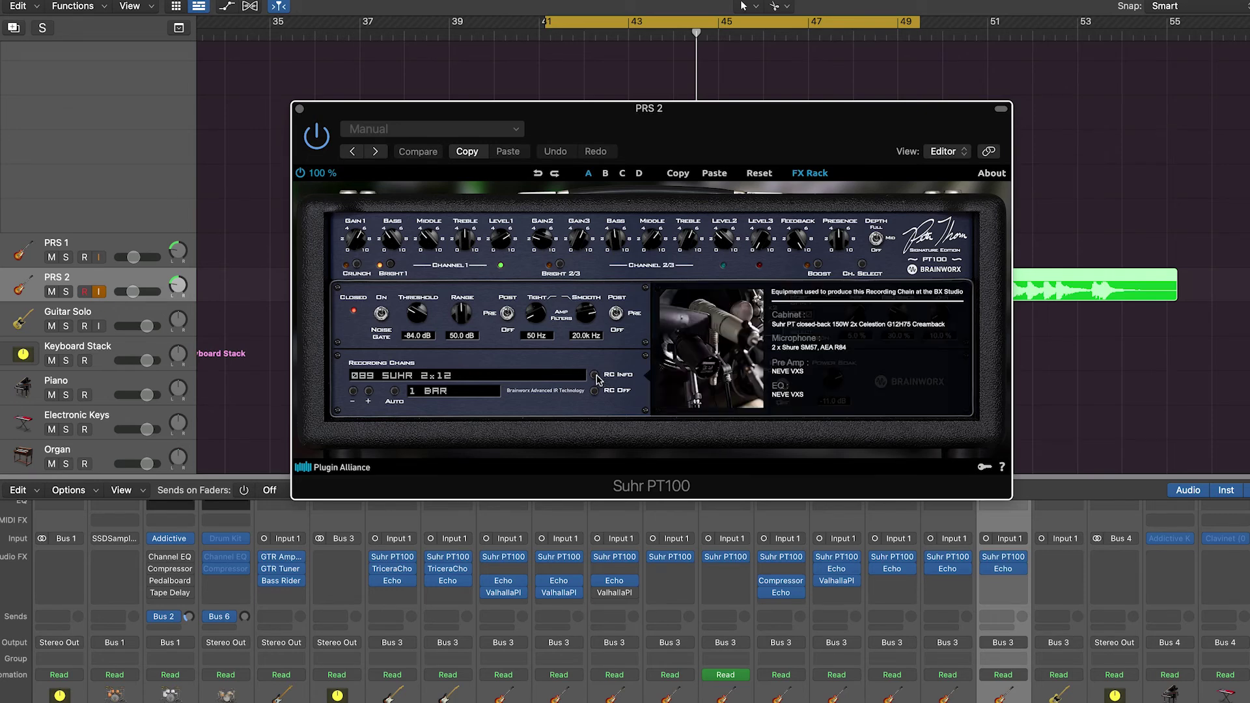
{"action": "left_click", "coordinate": [596, 376]}
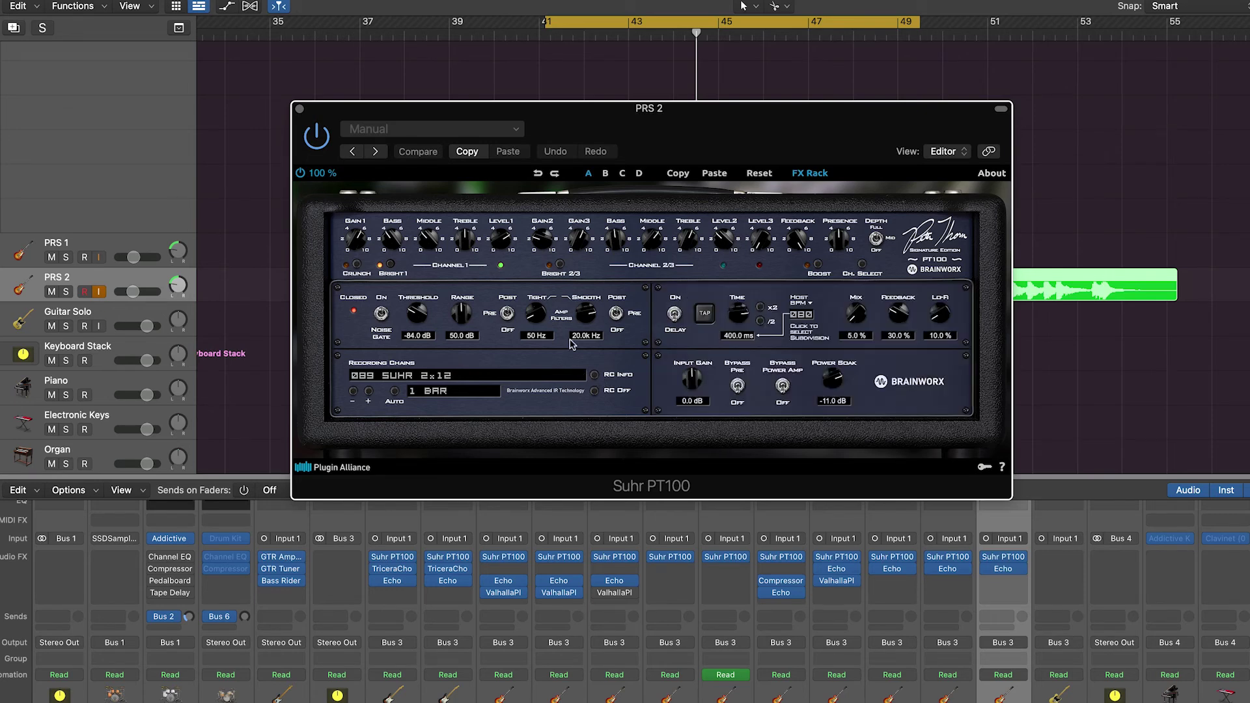
{"action": "left_click", "coordinate": [300, 110]}
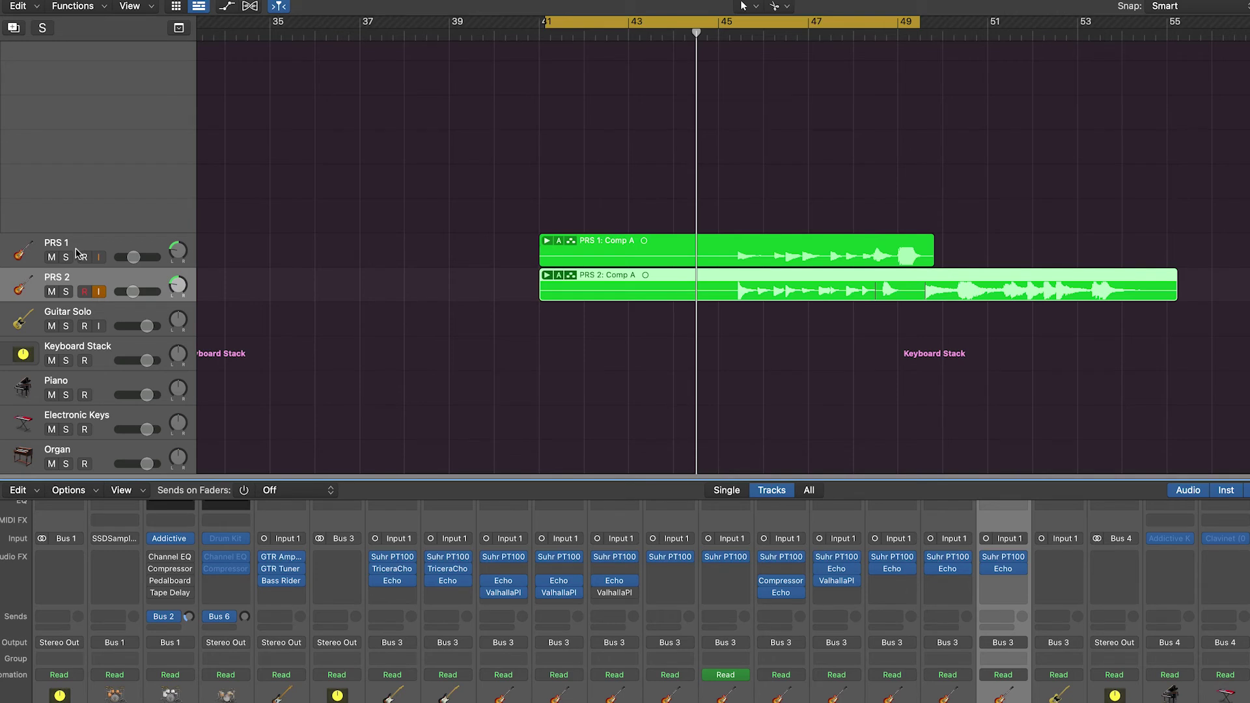
- Select the PRS 1 track and solo both PRS 1 and PRS 2
{"action": "left_click", "coordinate": [71, 253]}
{"action": "left_click", "coordinate": [67, 257]}
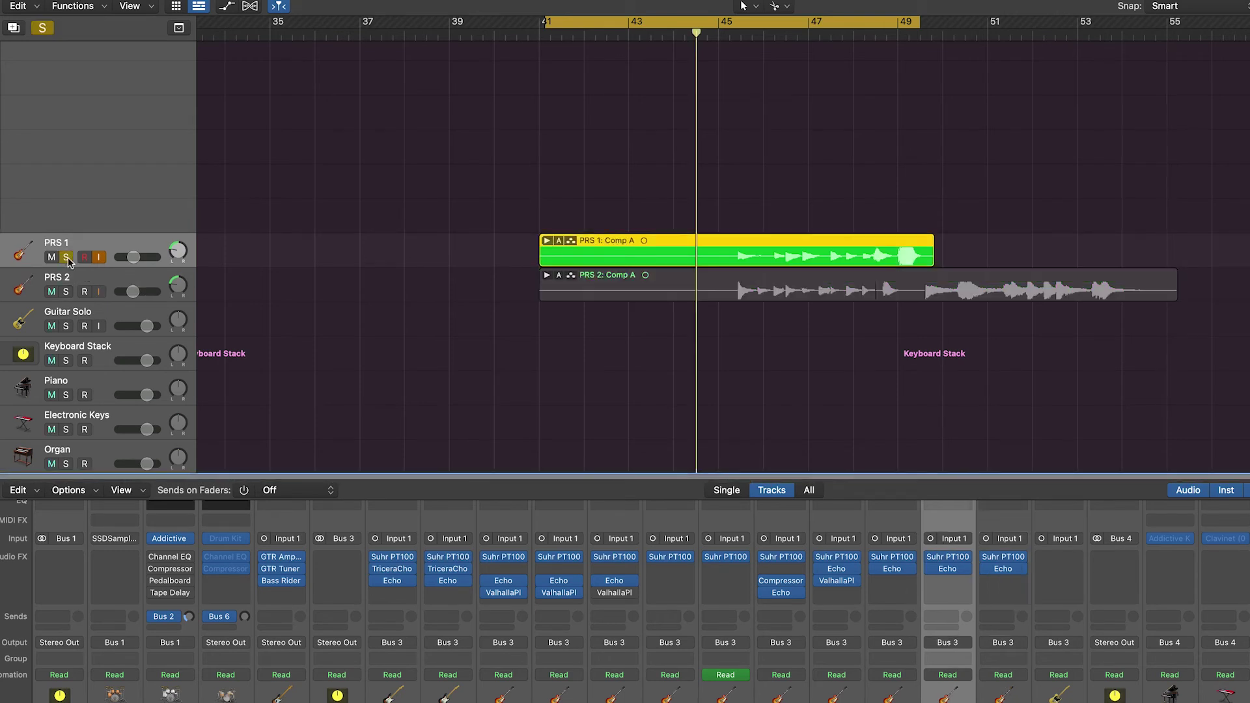
{"action": "left_click", "coordinate": [66, 292]}
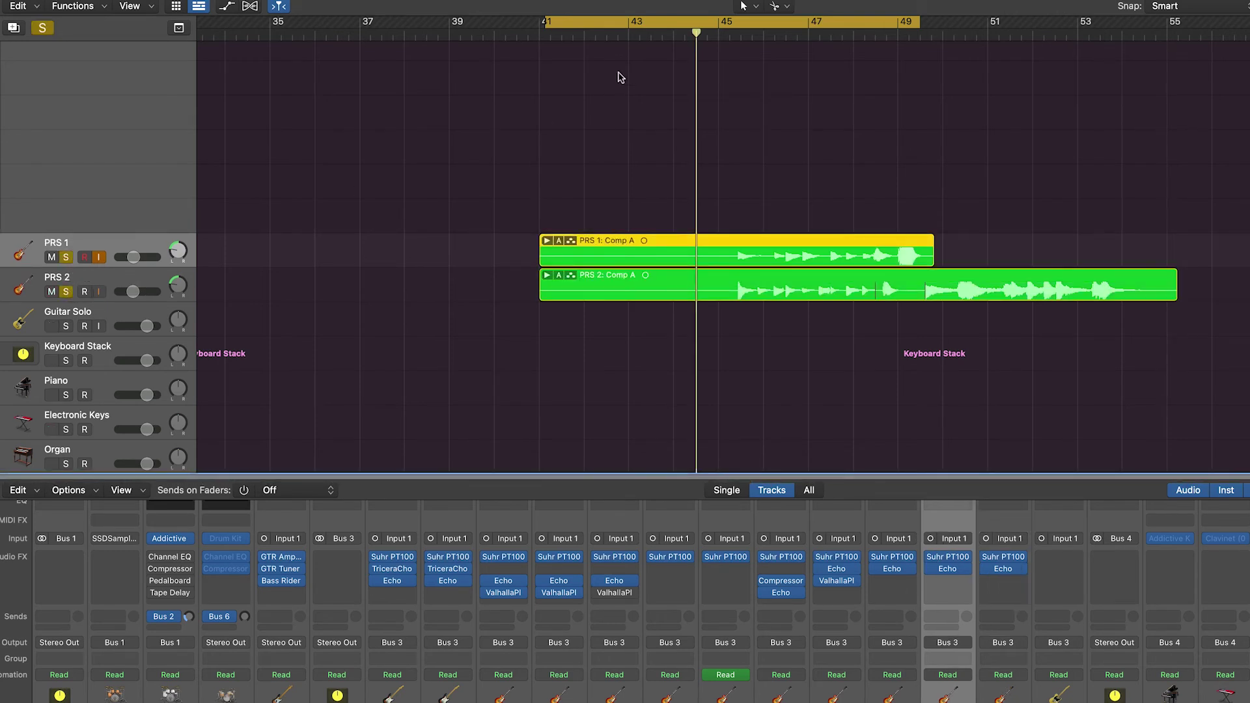
- Move the cycle range to bars 45 to about 54 and play the soloed PRS tracks
{"action": "key", "text": "space"}
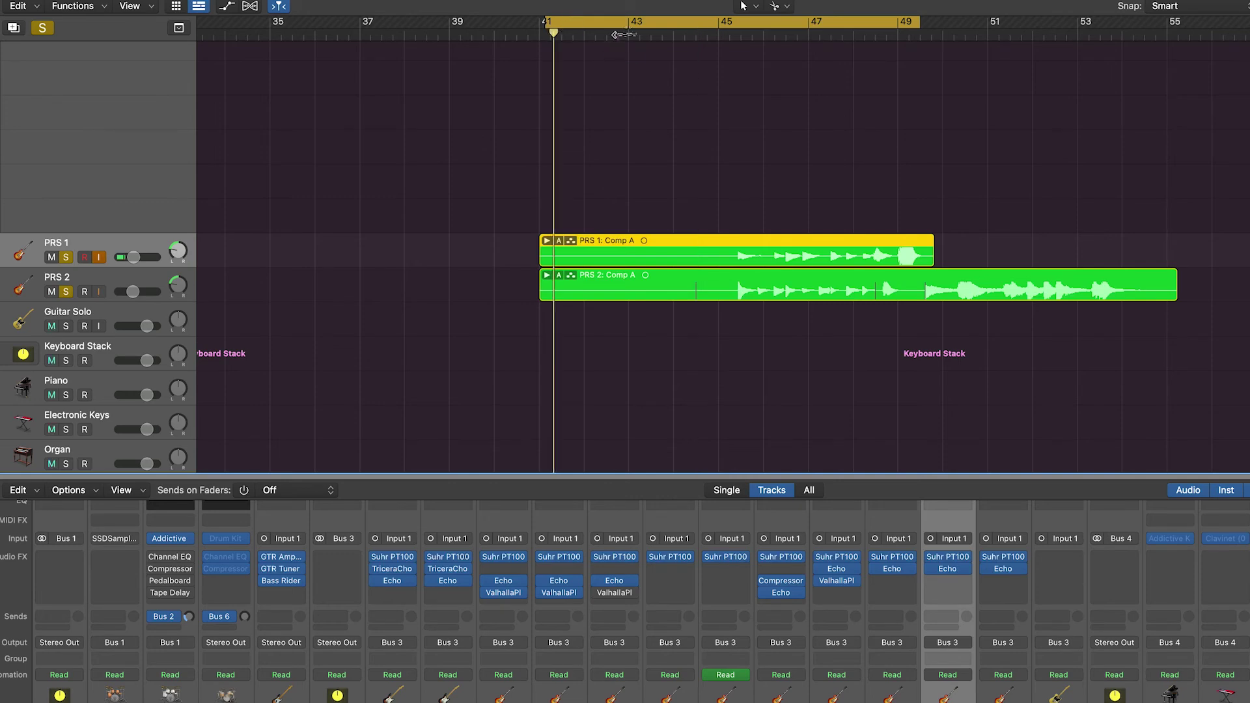
{"action": "left_click_drag", "start_coordinate": [552, 19], "coordinate": [728, 35]}
{"action": "key", "text": "space"}
{"action": "left_click_drag", "start_coordinate": [951, 243], "coordinate": [921, 267]}
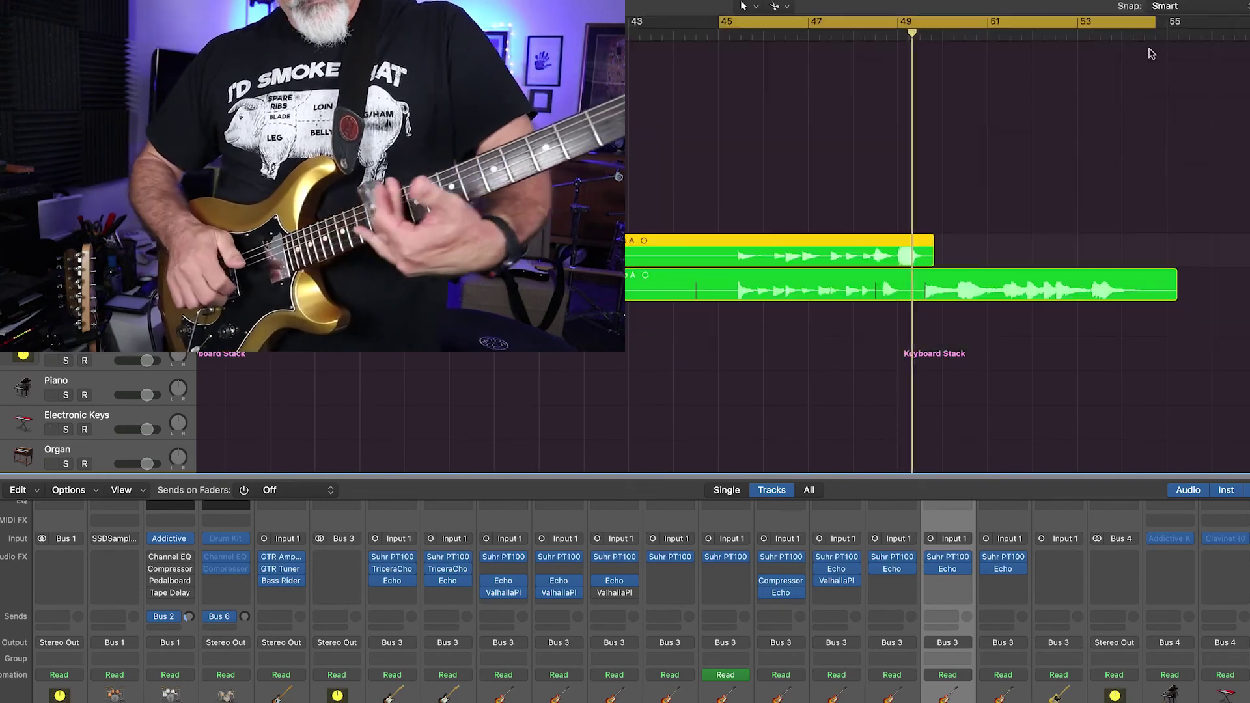
- Pan PRS 2 to the right, move the cycle start to about bar 49 and play the PRS tracks
{"action": "left_click", "coordinate": [1004, 693]}
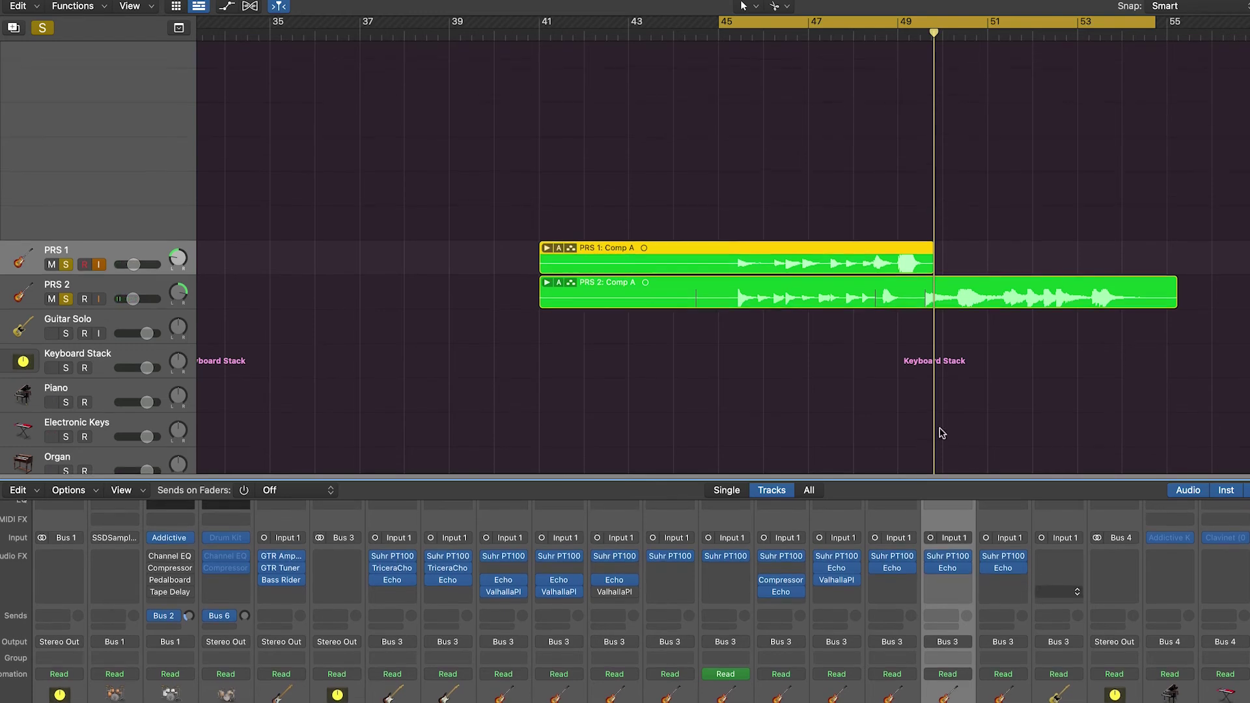
{"action": "scroll", "coordinate": [941, 432], "scroll_direction": "down", "scroll_amount": 2}
{"action": "scroll", "coordinate": [940, 431], "scroll_direction": "left", "scroll_amount": 1}
{"action": "key", "text": "space"}
{"action": "left_click_drag", "start_coordinate": [730, 26], "coordinate": [931, 78]}
{"action": "key", "text": "space"}
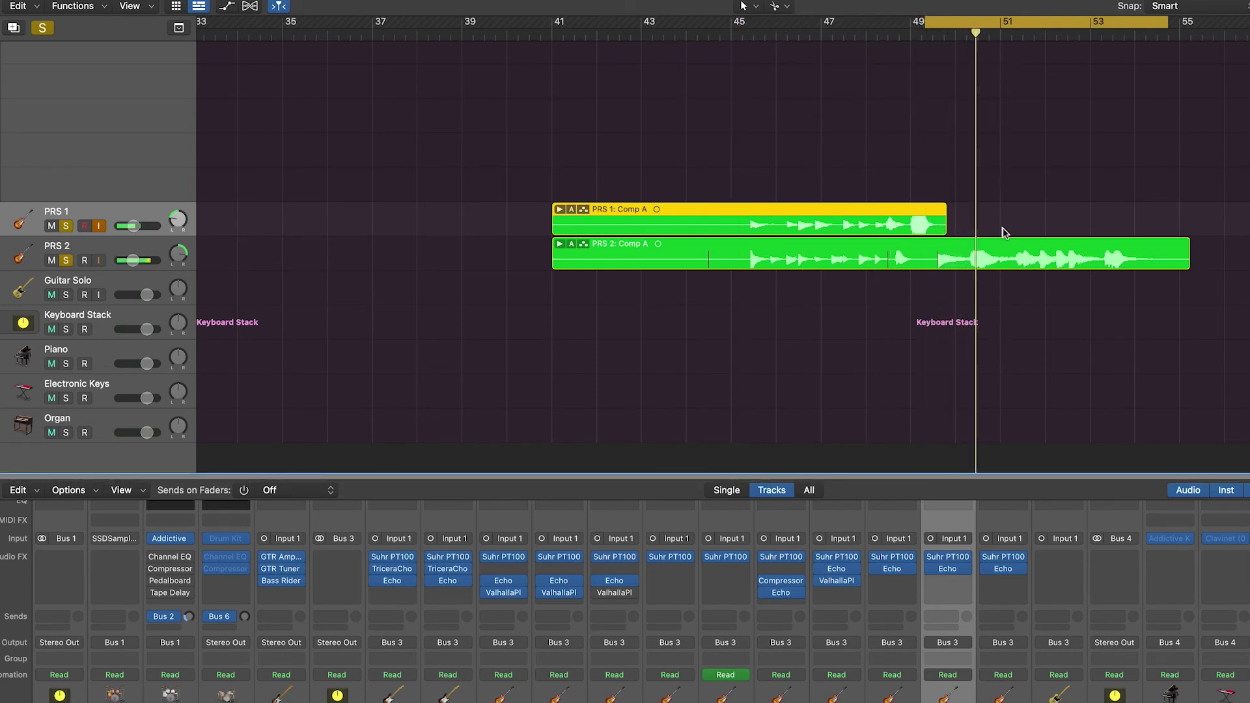
{"action": "scroll", "coordinate": [1003, 233], "scroll_direction": "down", "scroll_amount": 2}
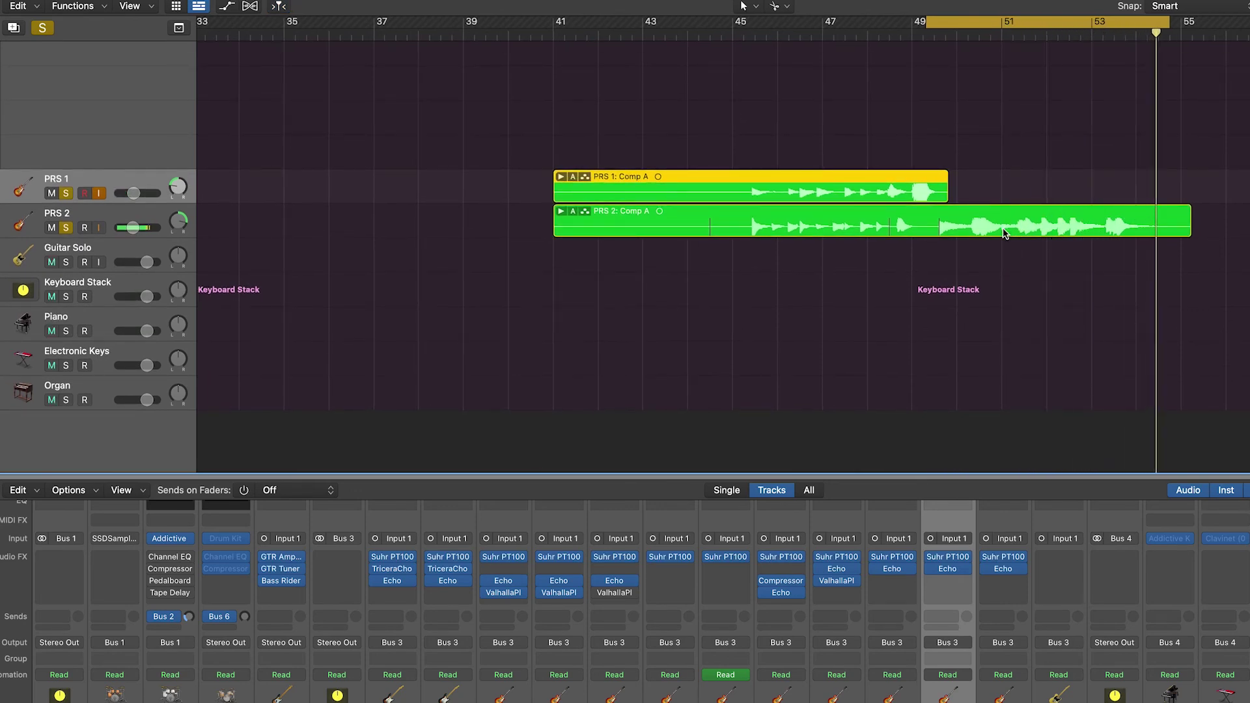
- Solo Guitar Solo 2 and unsolo PRS 1 and PRS 2
{"action": "scroll", "coordinate": [1002, 232], "scroll_direction": "up", "scroll_amount": 10}
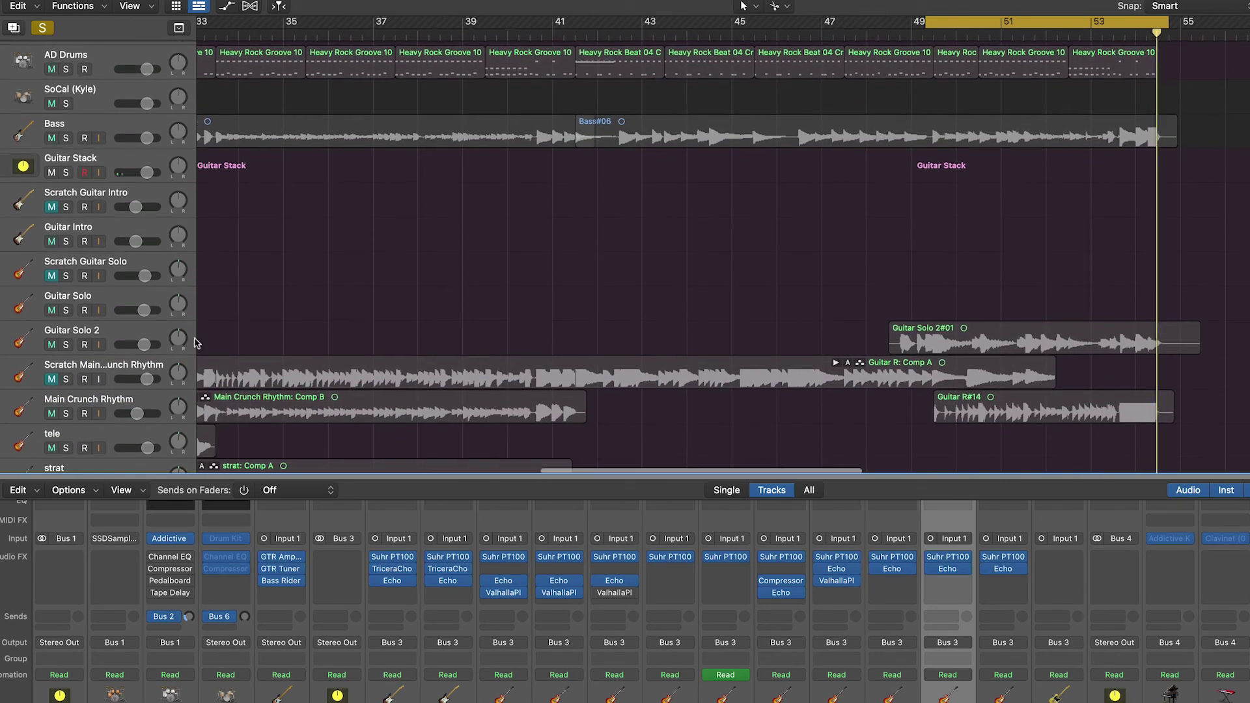
{"action": "left_click", "coordinate": [65, 345]}
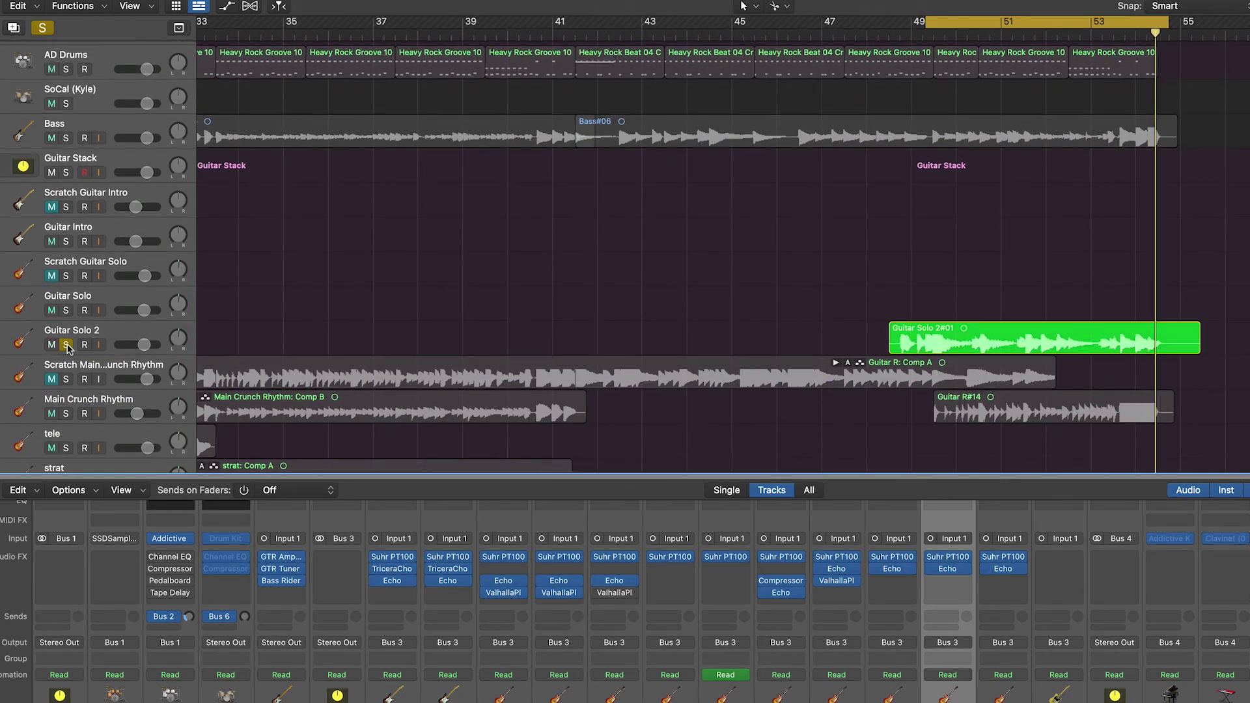
{"action": "scroll", "coordinate": [74, 352], "scroll_direction": "down", "scroll_amount": 10}
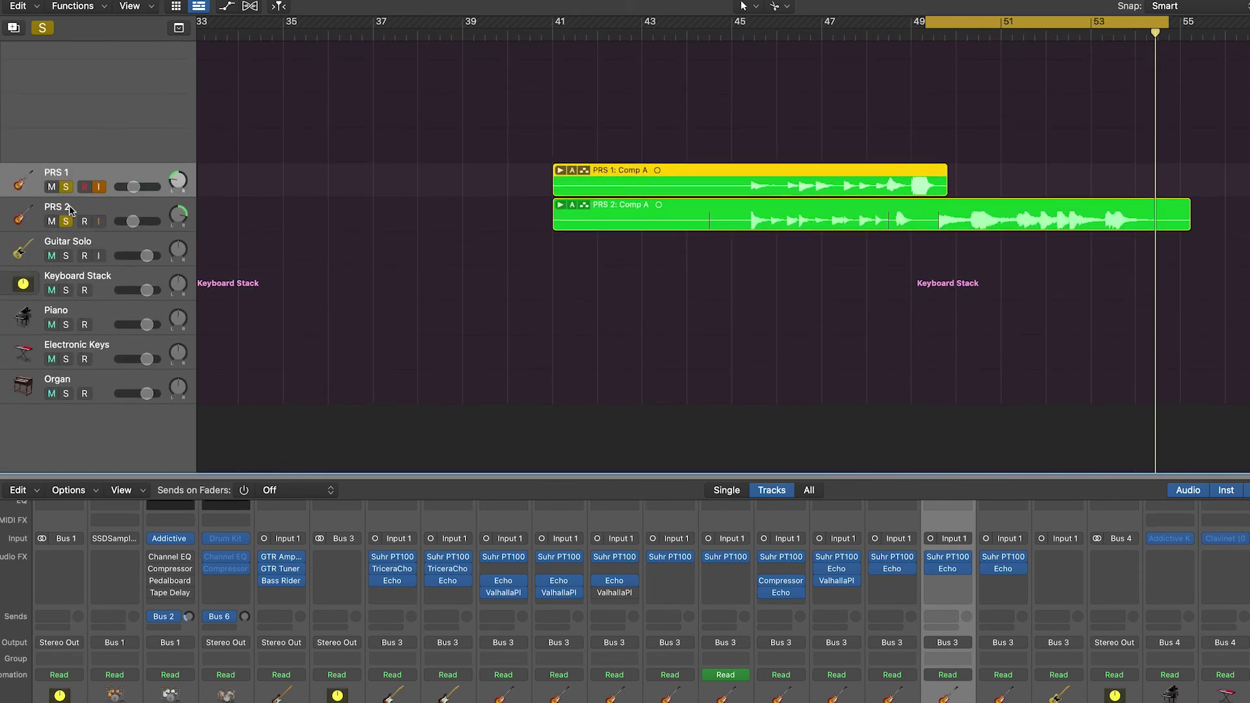
{"action": "left_click", "coordinate": [66, 187]}
{"action": "left_click", "coordinate": [66, 221]}
{"action": "scroll", "coordinate": [605, 226], "scroll_direction": "up", "scroll_amount": 10}
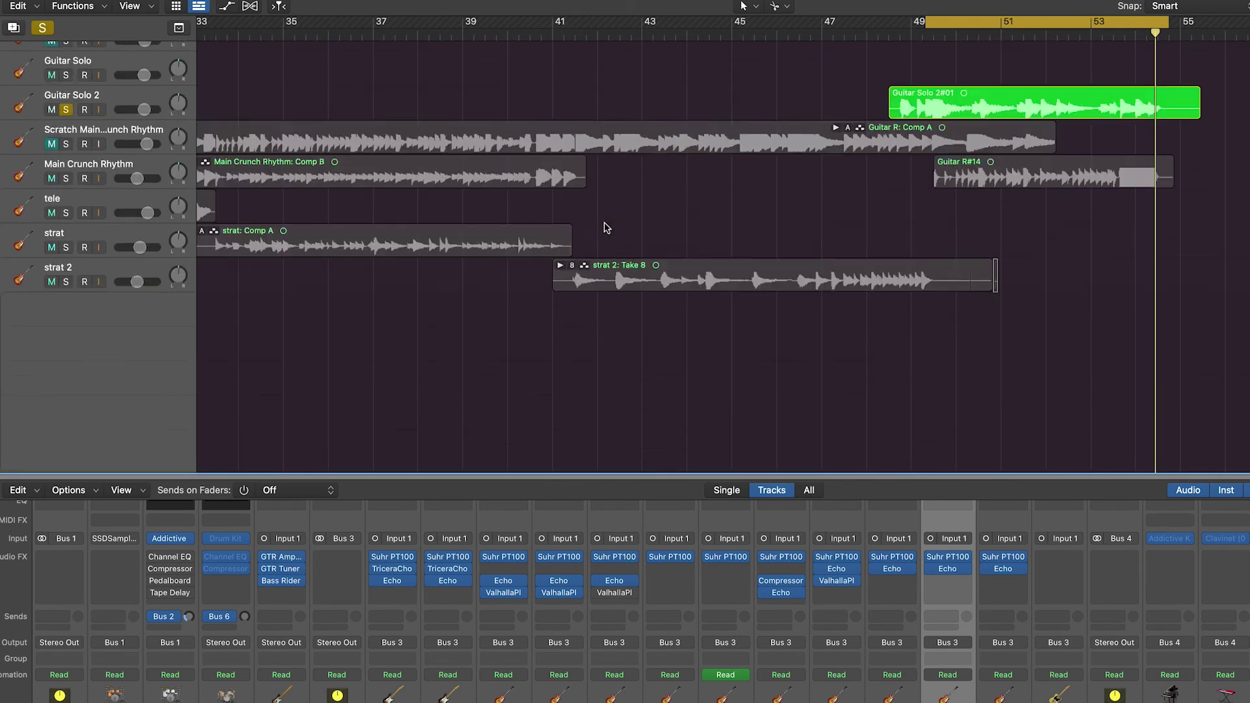
- Extend the cycle range back to the start of the Guitar Solo 2 region and examine its Suhr PT100 settings during playback
{"action": "key", "text": "space"}
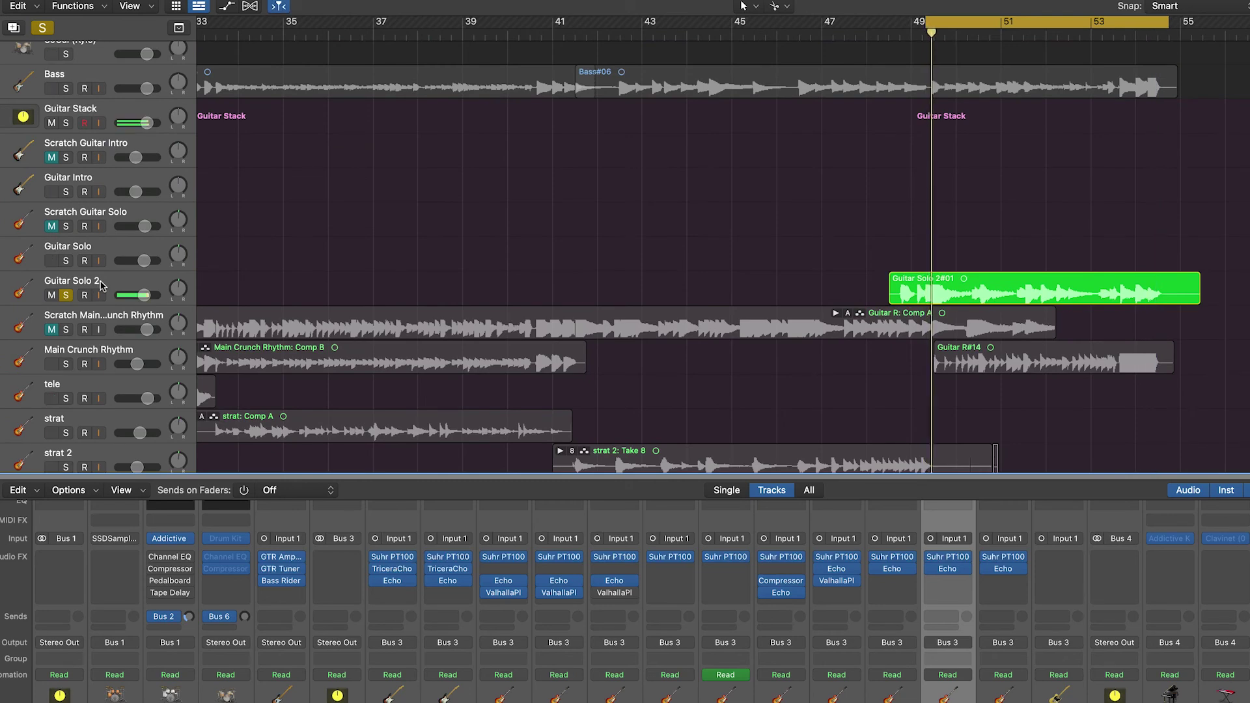
{"action": "left_click_drag", "start_coordinate": [930, 21], "coordinate": [889, 22]}
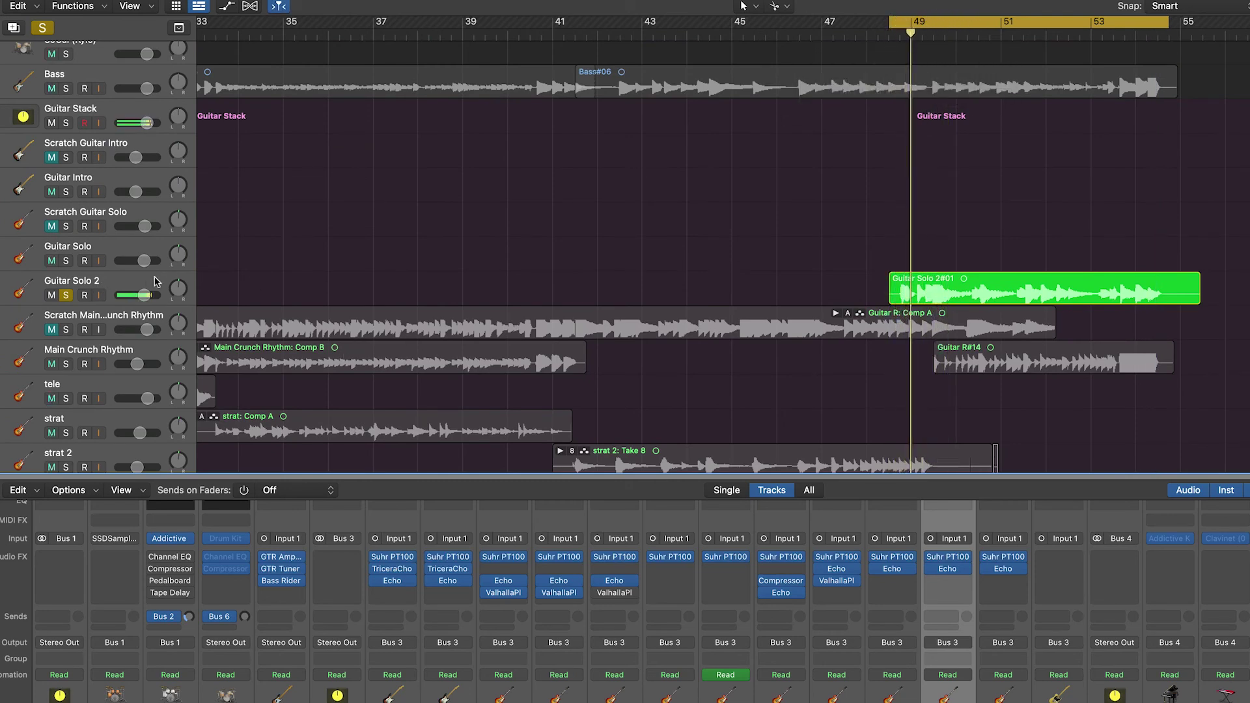
{"action": "left_click", "coordinate": [127, 284]}
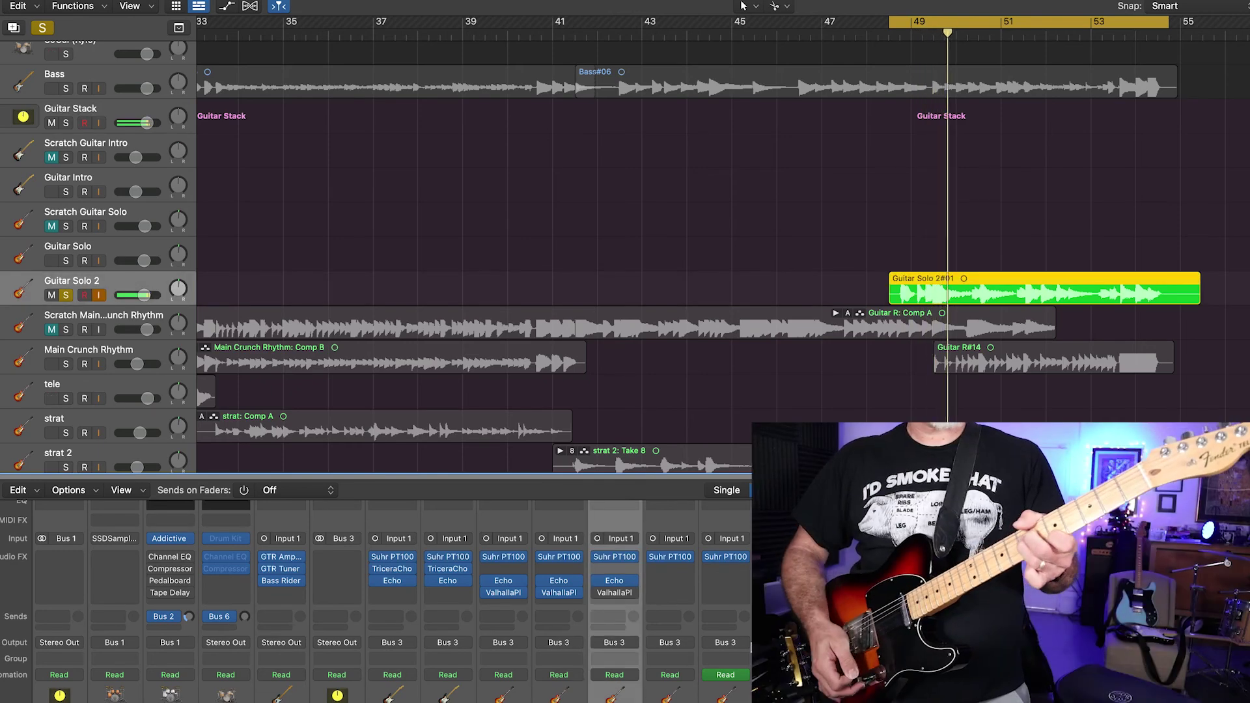
{"action": "left_click", "coordinate": [615, 557]}
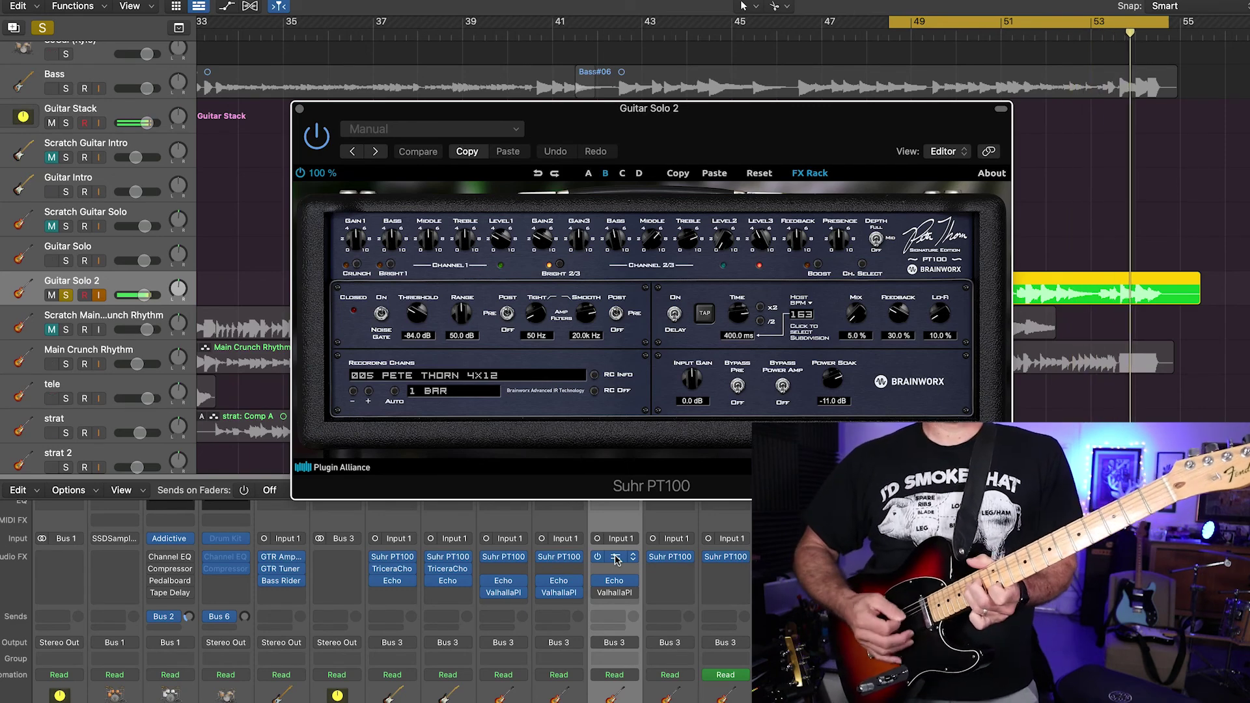
{"action": "left_click_drag", "start_coordinate": [715, 111], "coordinate": [626, 20]}
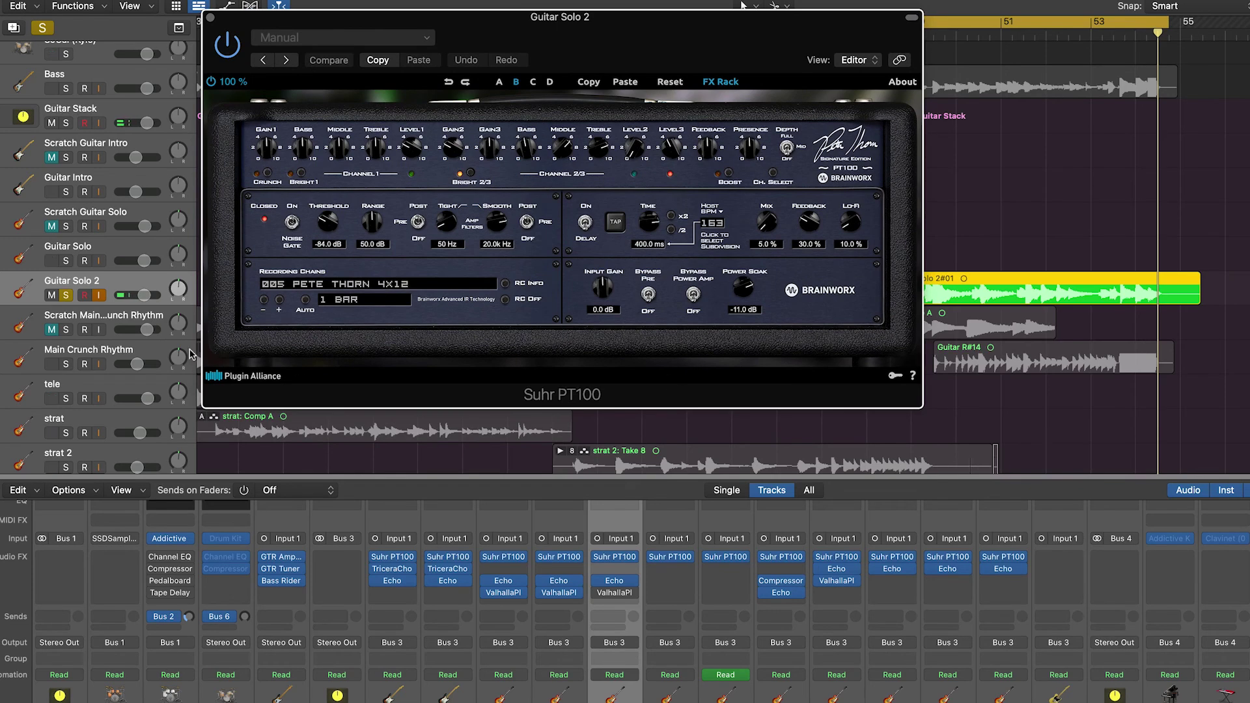
- Solo PRS 2, play it and shift the Guitar Solo 2 amp window clear of the regions
{"action": "scroll", "coordinate": [183, 357], "scroll_direction": "down", "scroll_amount": 10}
{"action": "scroll", "coordinate": [172, 362], "scroll_direction": "up", "scroll_amount": 2}
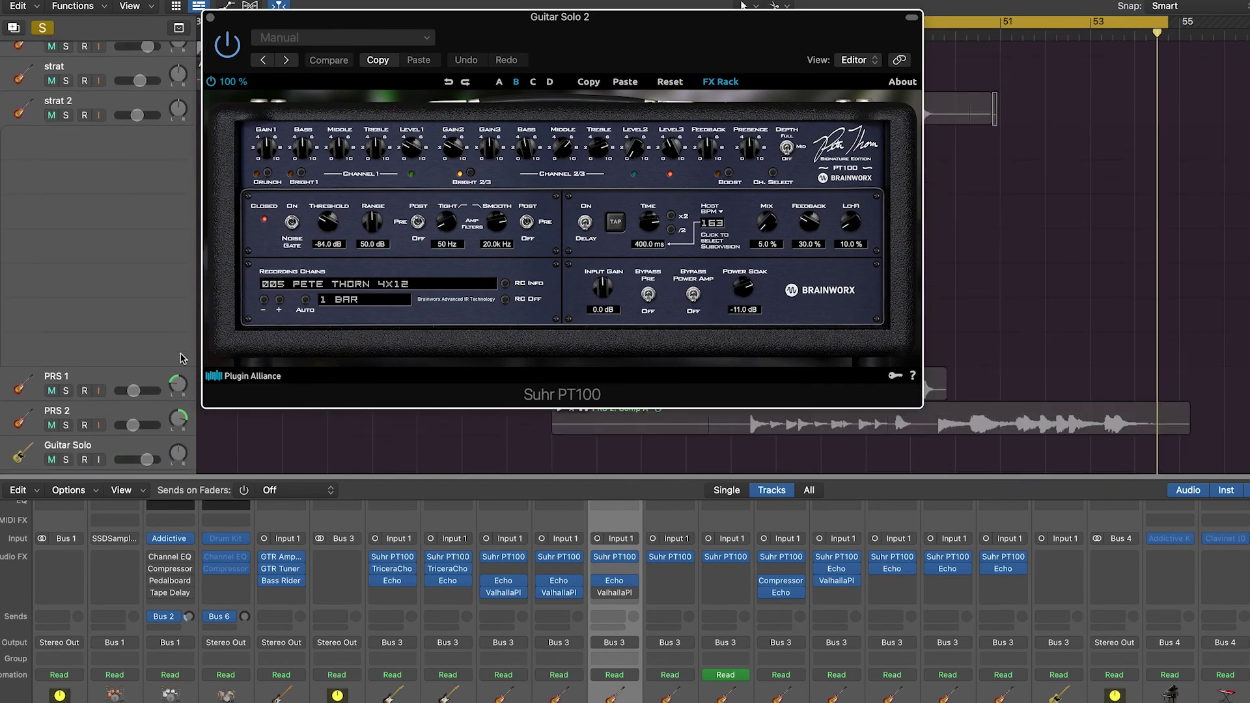
{"action": "left_click", "coordinate": [67, 425]}
{"action": "key", "text": "space"}
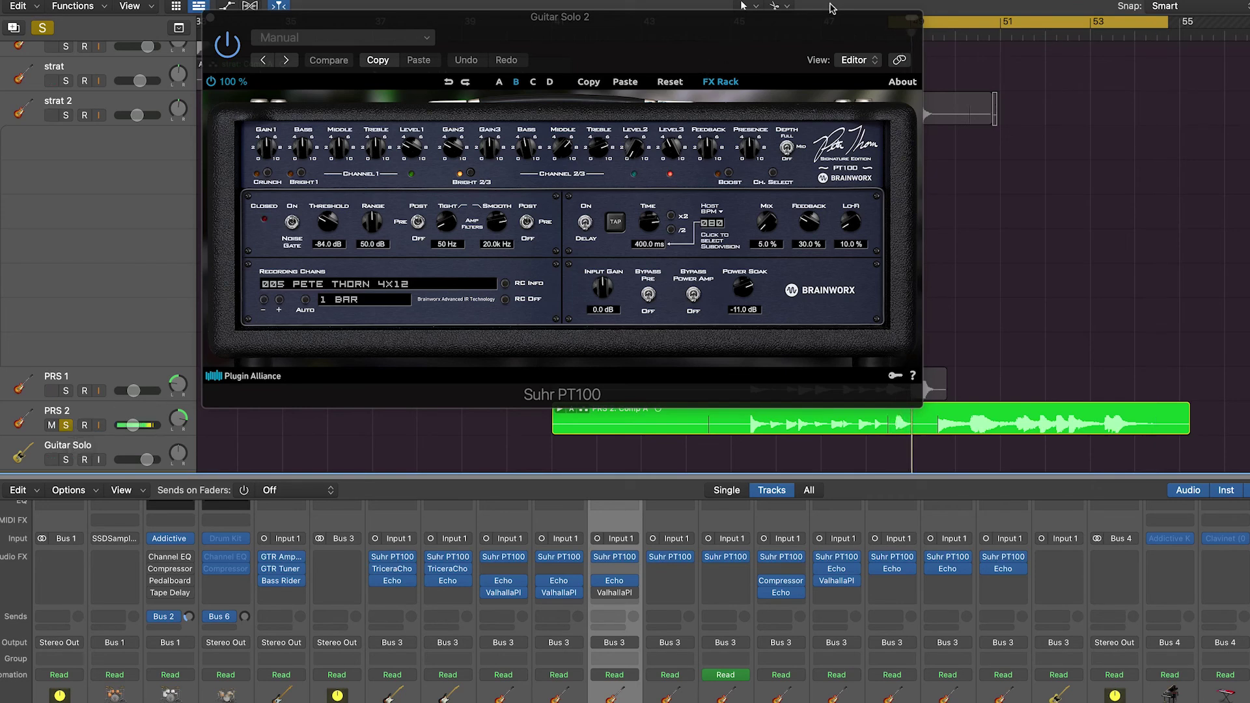
{"action": "left_click_drag", "start_coordinate": [882, 16], "coordinate": [677, 15]}
{"action": "scroll", "coordinate": [1094, 217], "scroll_direction": "up", "scroll_amount": 3}
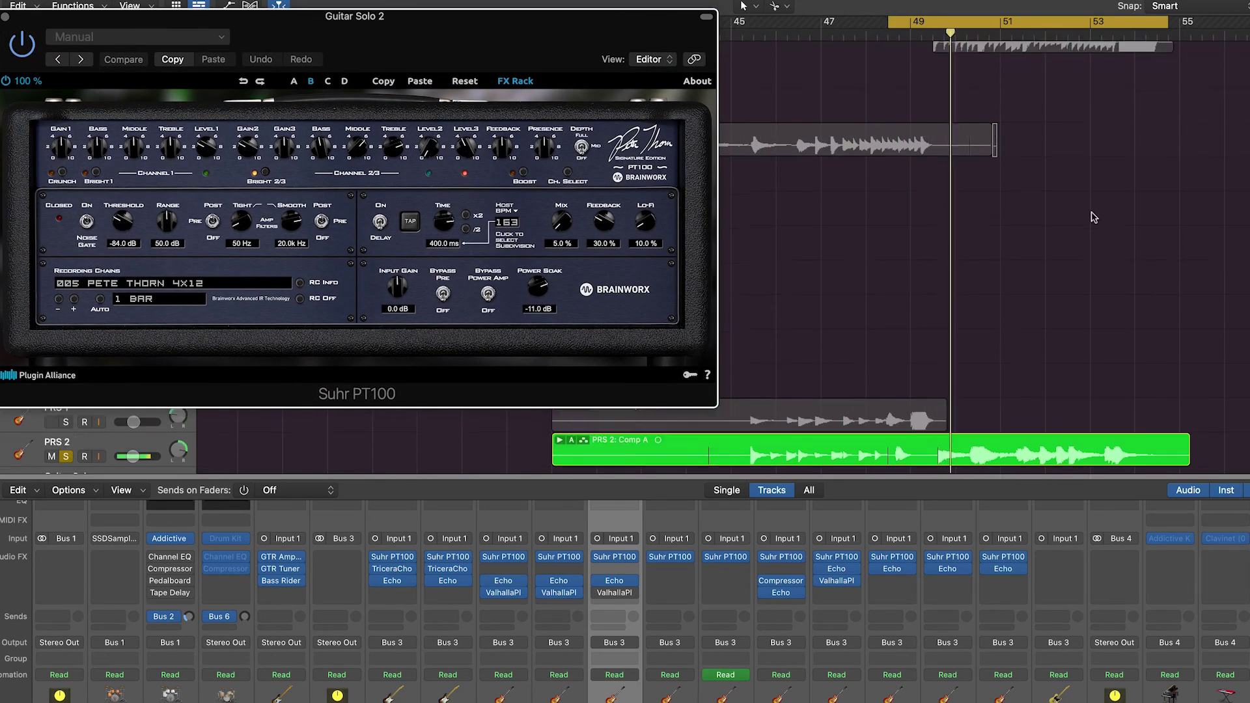
- Move the Guitar Solo 2 amp window off the track list, close it and compare the Guitar Solo 2 and PRS regions
{"action": "scroll", "coordinate": [1095, 217], "scroll_direction": "down", "scroll_amount": 10}
{"action": "scroll", "coordinate": [1095, 217], "scroll_direction": "up", "scroll_amount": 12}
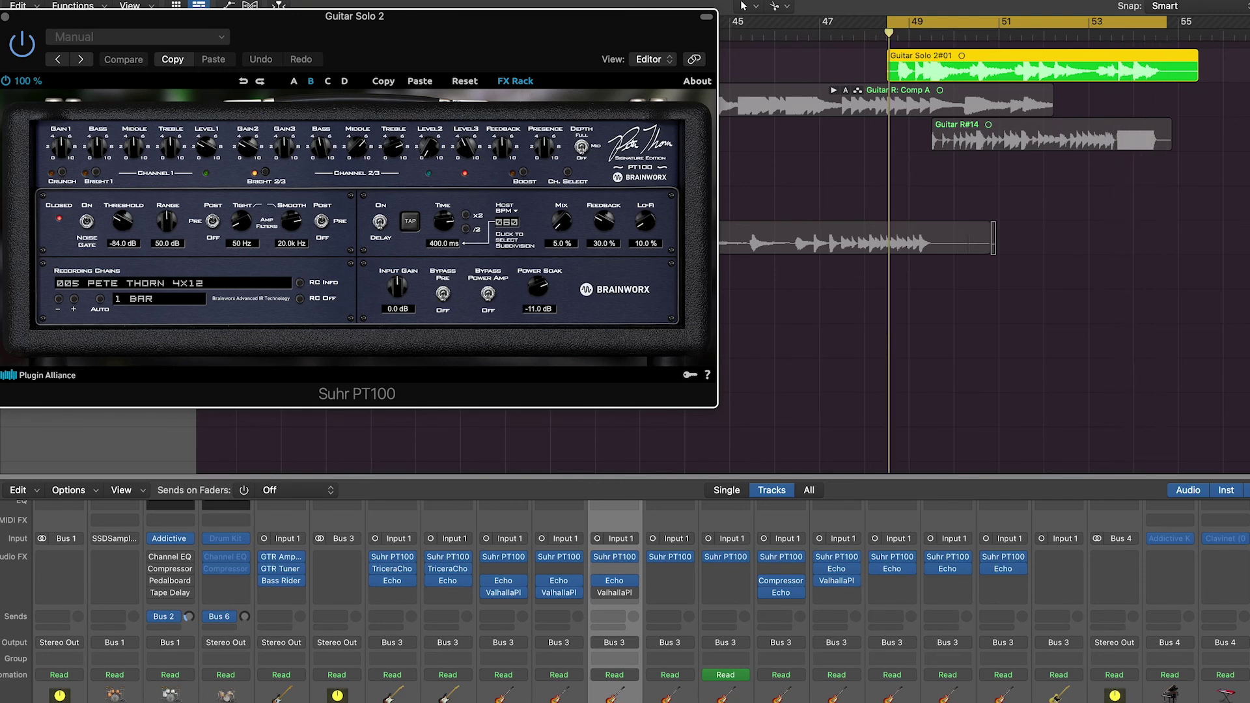
{"action": "left_click_drag", "start_coordinate": [448, 17], "coordinate": [823, 0]}
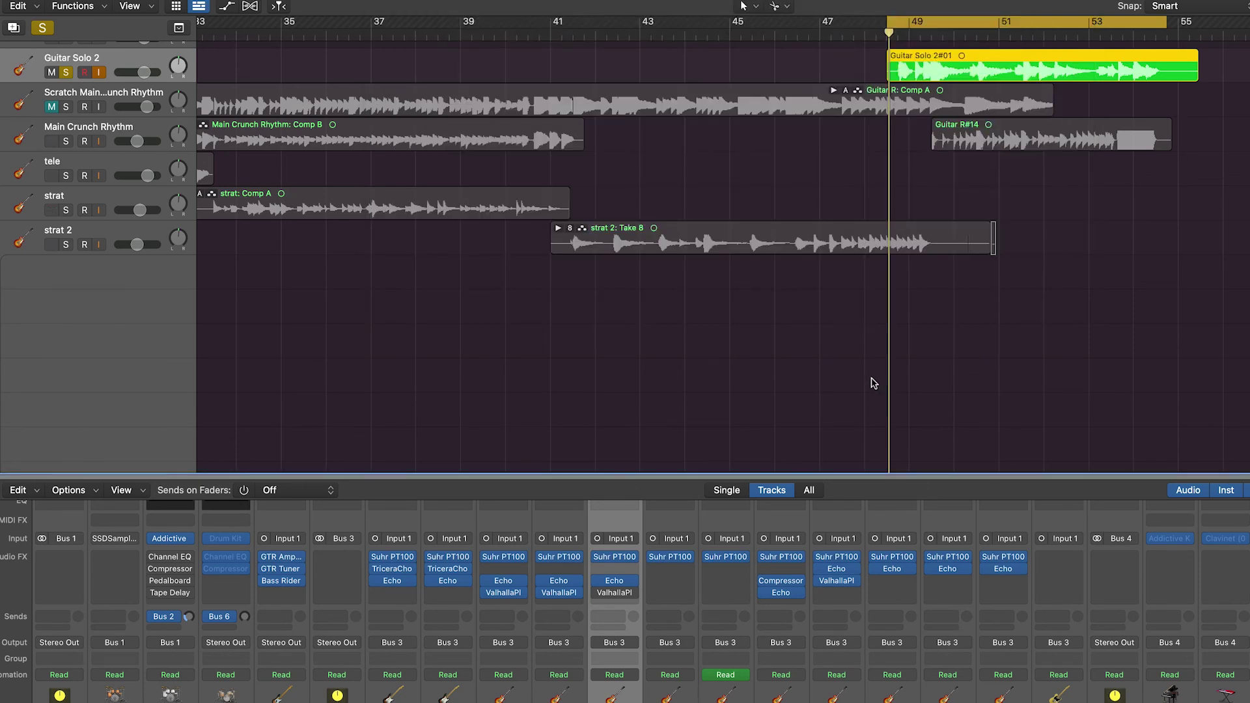
{"action": "scroll", "coordinate": [873, 383], "scroll_direction": "up", "scroll_amount": 10}
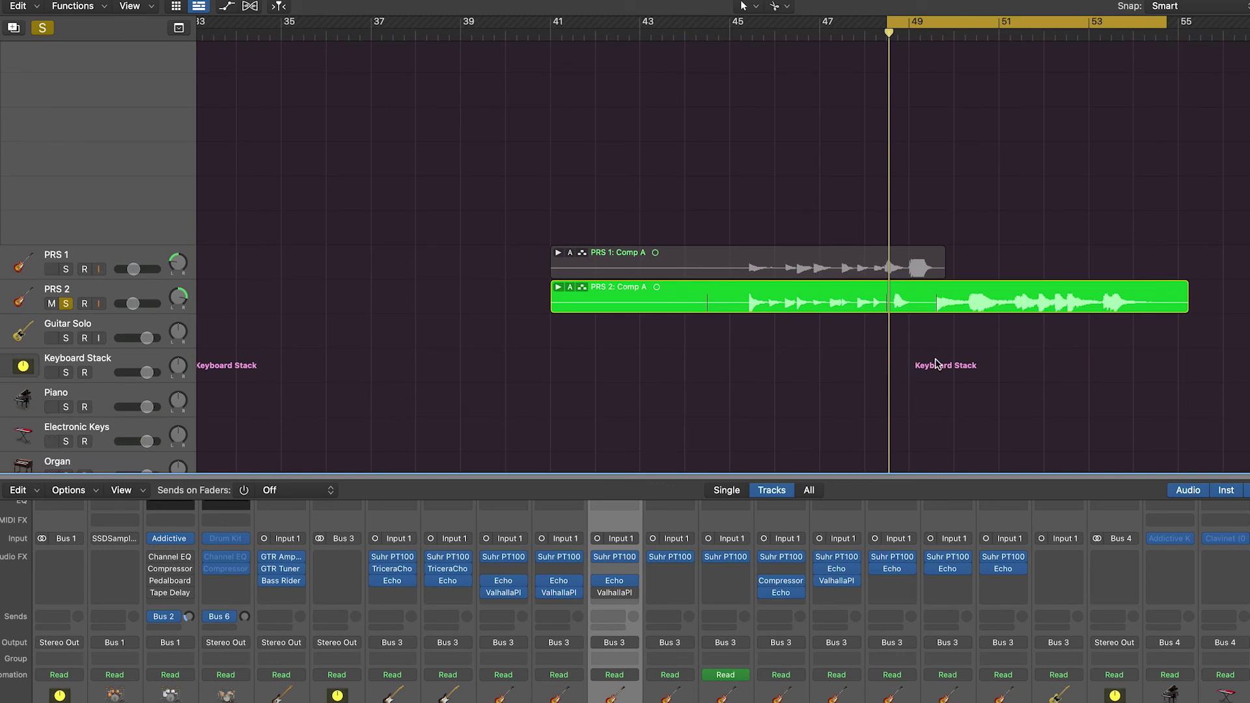
{"action": "scroll", "coordinate": [937, 363], "scroll_direction": "down", "scroll_amount": 10}
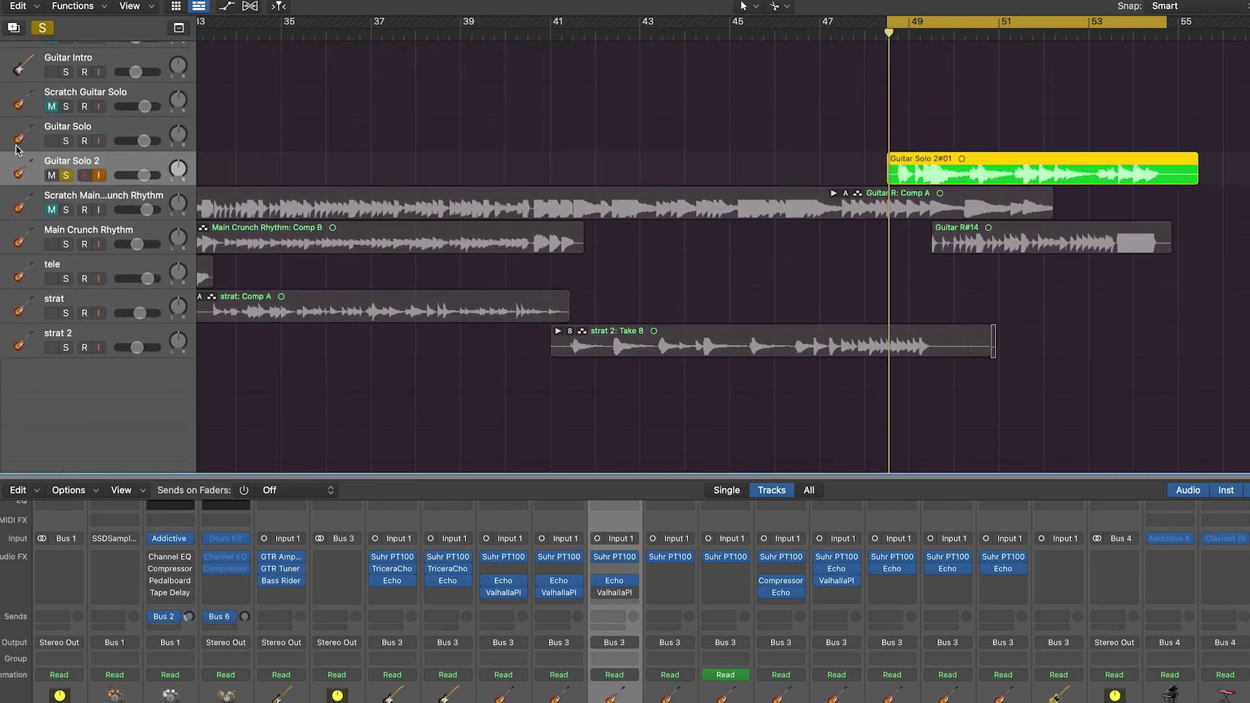
- Reopen Guitar Solo 2's Suhr PT100, view the equipment info for its selected recording chain and close the plug-in
{"action": "left_click", "coordinate": [615, 559]}
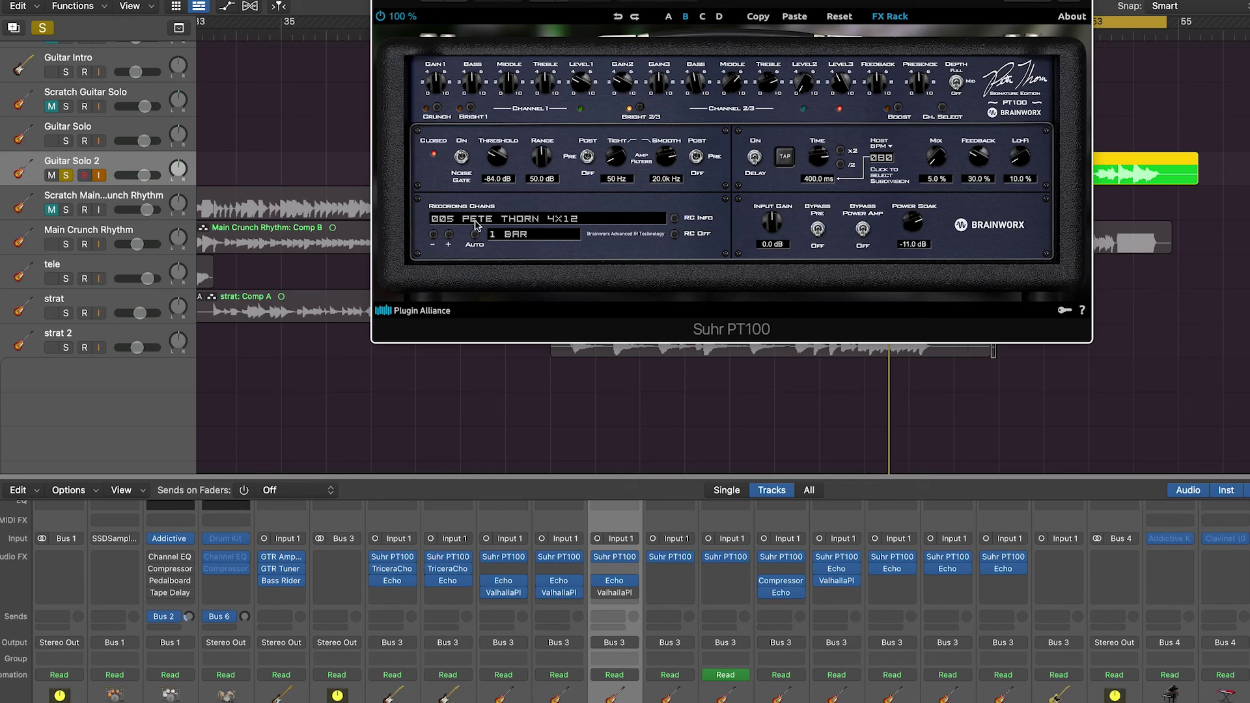
{"action": "left_click", "coordinate": [675, 218]}
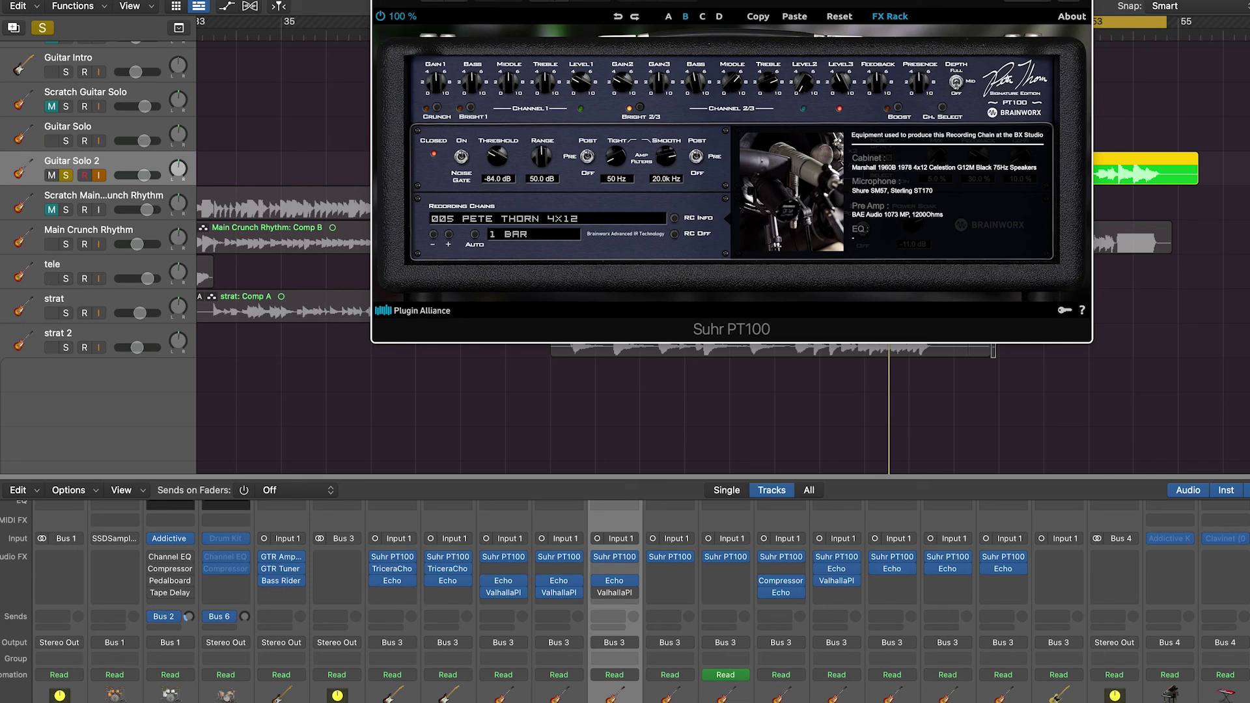
{"action": "key", "text": "super+w"}
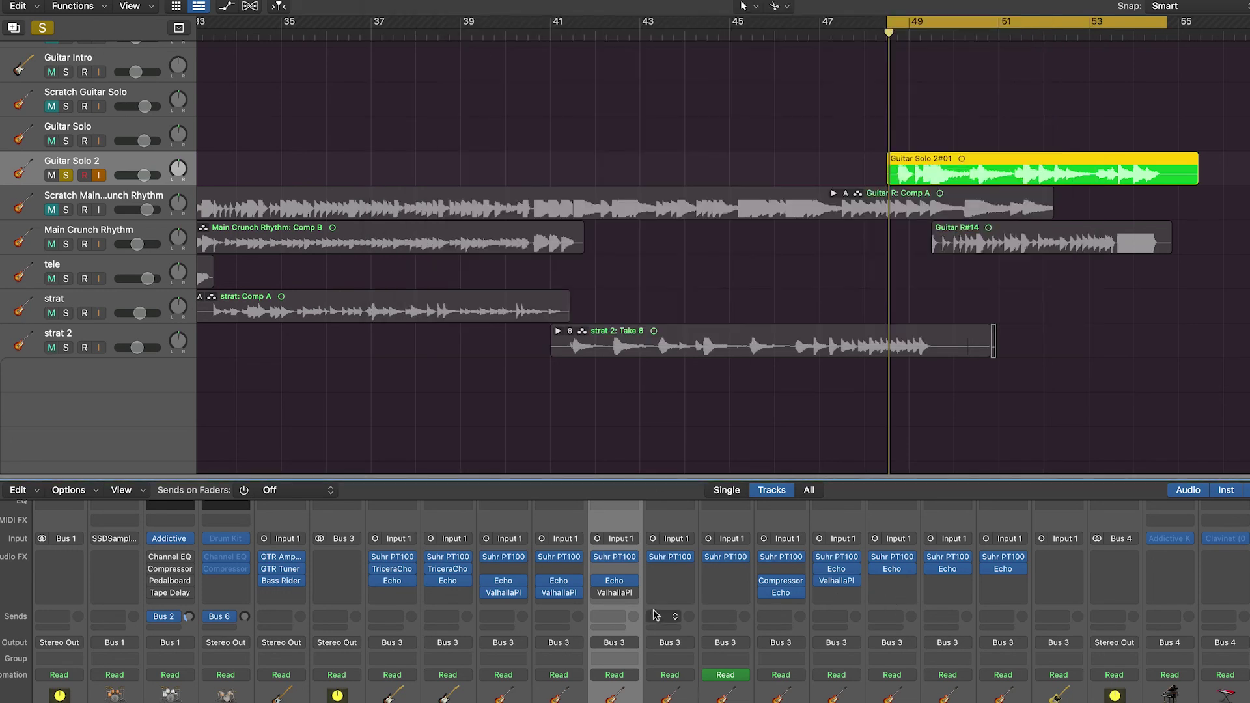
- Unsolo PRS 2 and play Guitar Solo 2 alone, and unsolo it during playback to hear it in the full mix
{"action": "scroll", "coordinate": [155, 362], "scroll_direction": "down", "scroll_amount": 8}
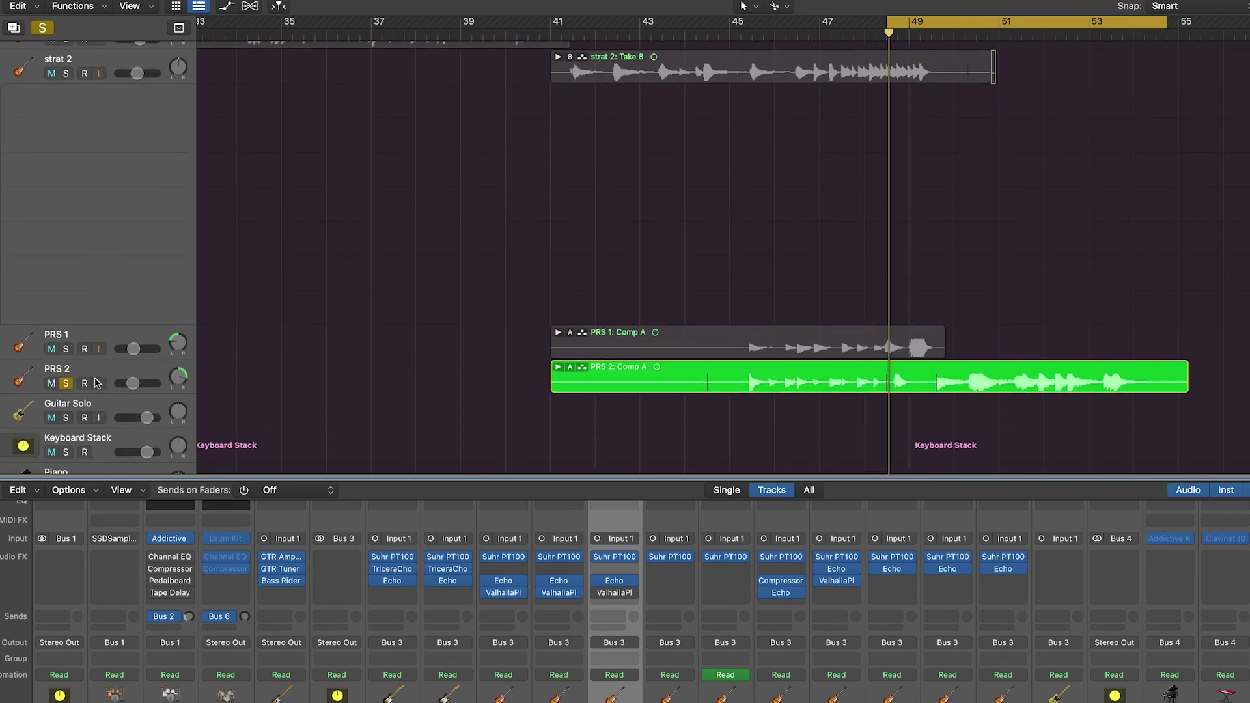
{"action": "left_click", "coordinate": [65, 384]}
{"action": "scroll", "coordinate": [171, 329], "scroll_direction": "up", "scroll_amount": 8}
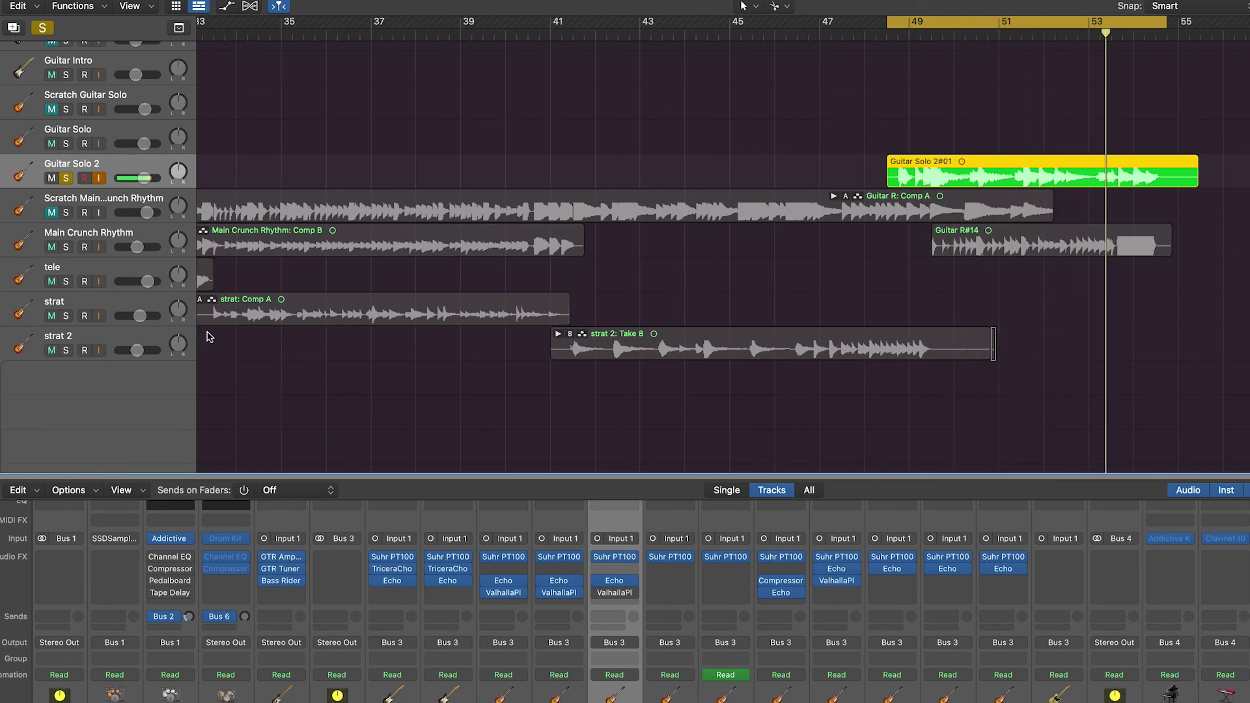
{"action": "left_click", "coordinate": [68, 178]}
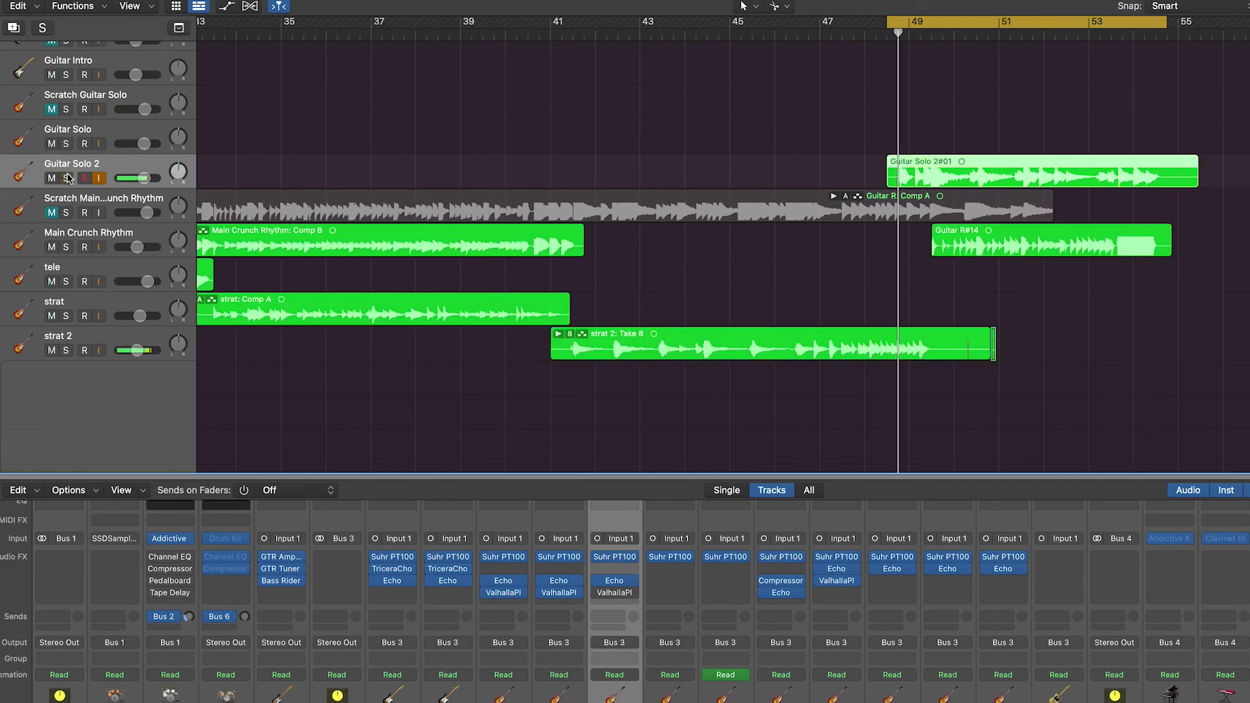